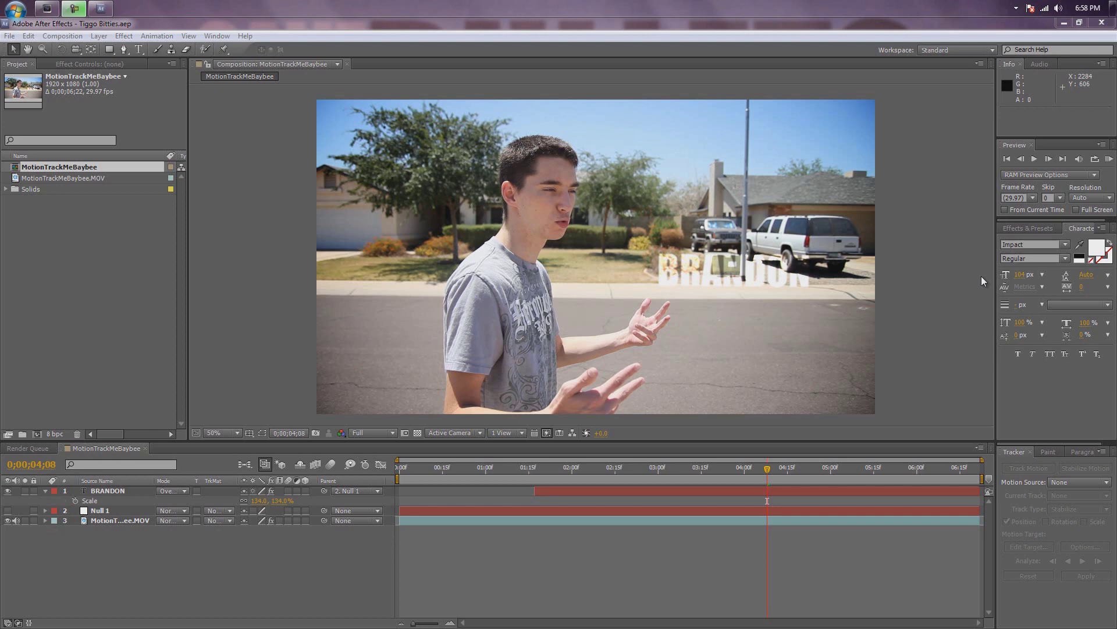
Move the playhead to 0;00;03;27 and preview the finished motion-tracked composition in real time.
click(765, 471)
drag(761, 474, 735, 474)
key(KP_0)
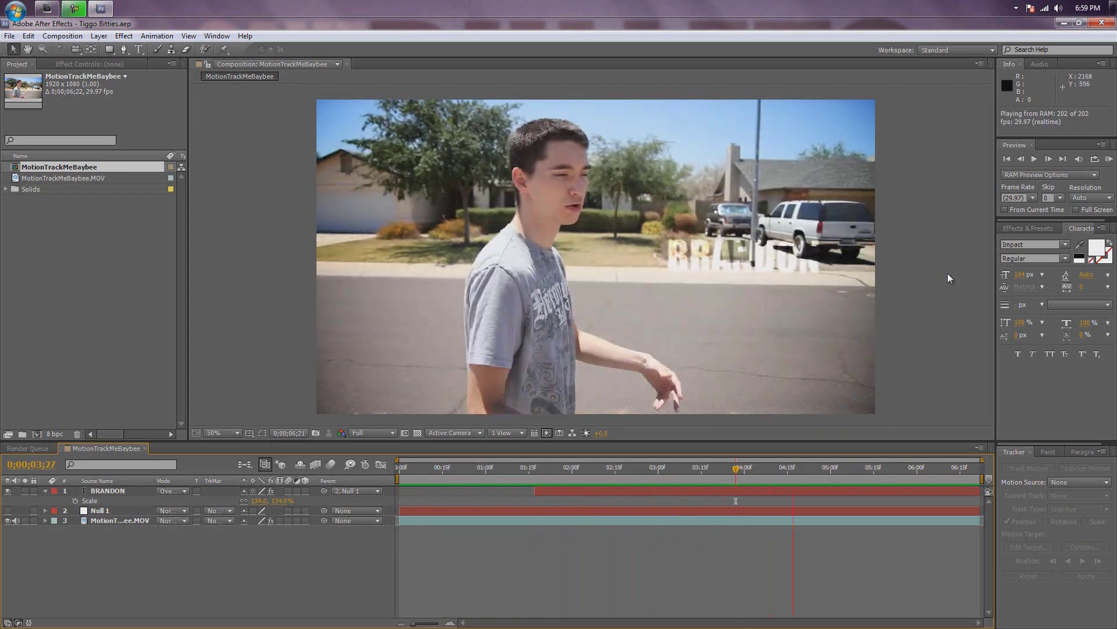
key(space)
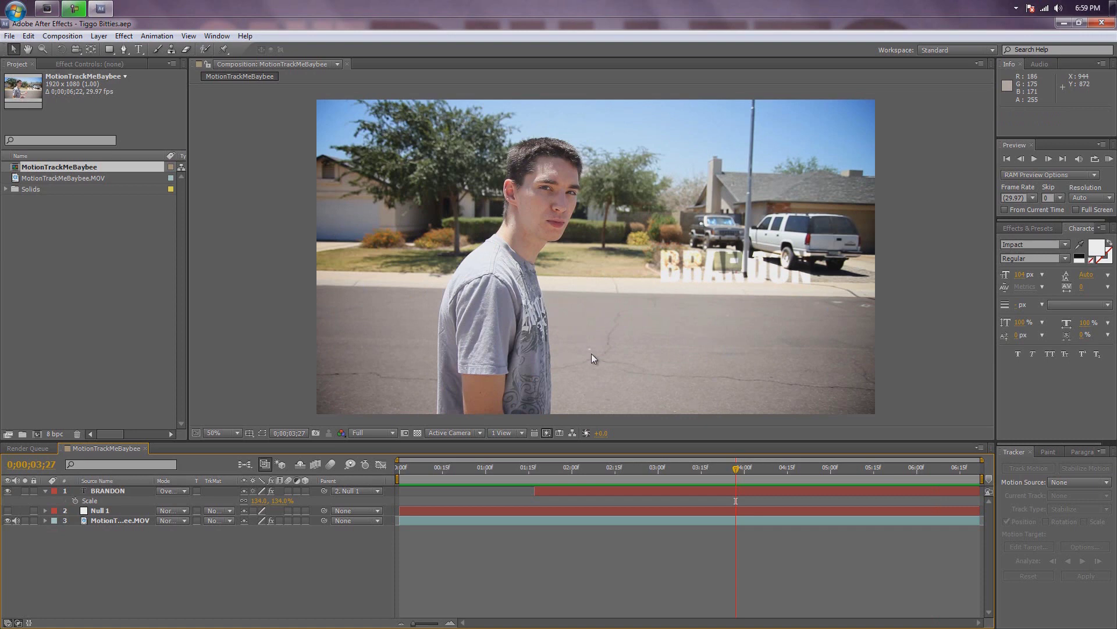
Hide the title text layer and examine the base of the street pole at different times as a trackable point.
click(8, 491)
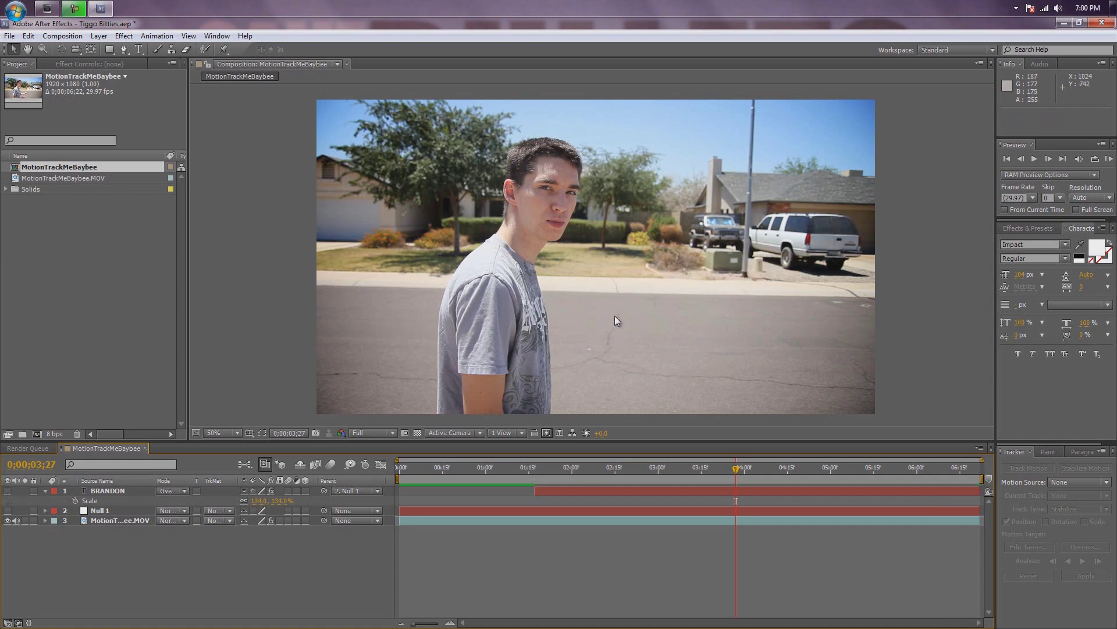
scroll(615, 315, up, 2)
scroll(614, 315, down, 6)
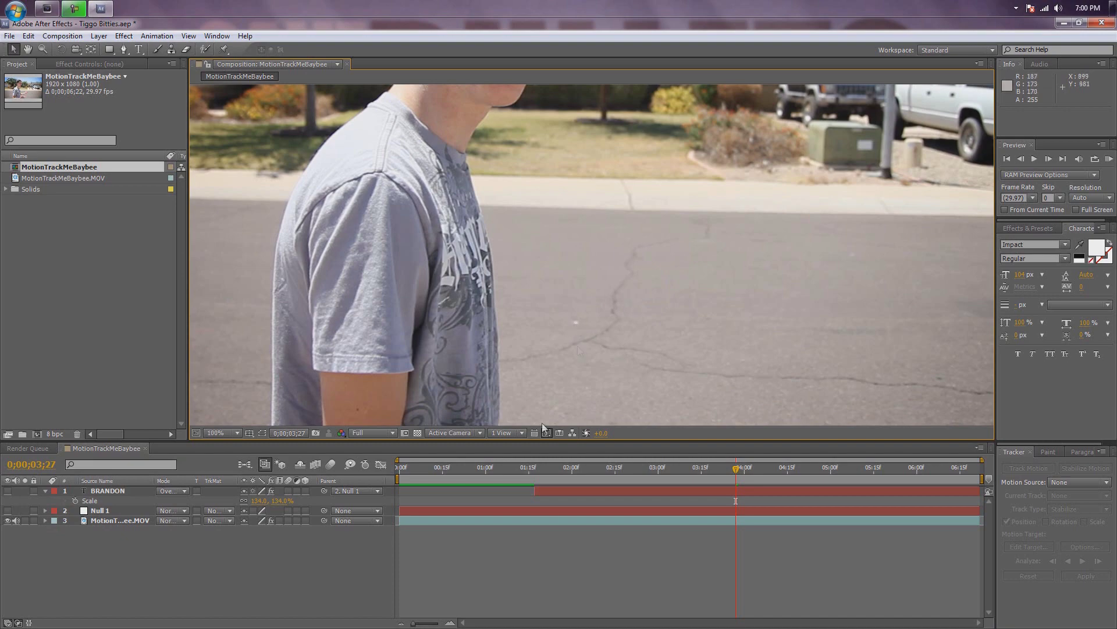
drag(716, 477, 805, 472)
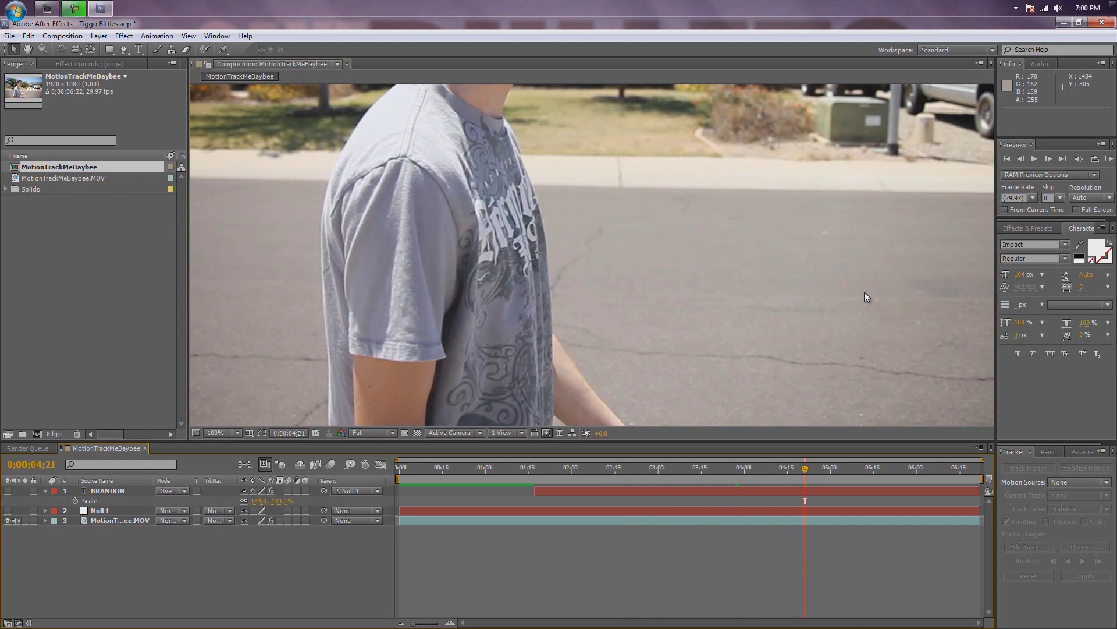
key(h)
drag(854, 302, 804, 287)
key(v)
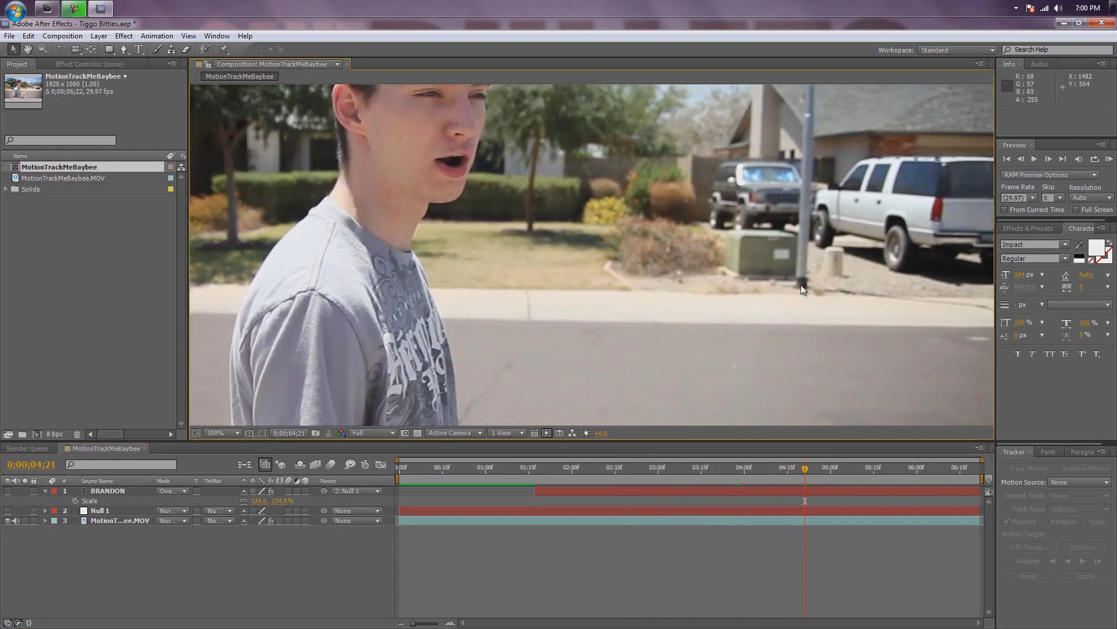
scroll(801, 284, up, 1)
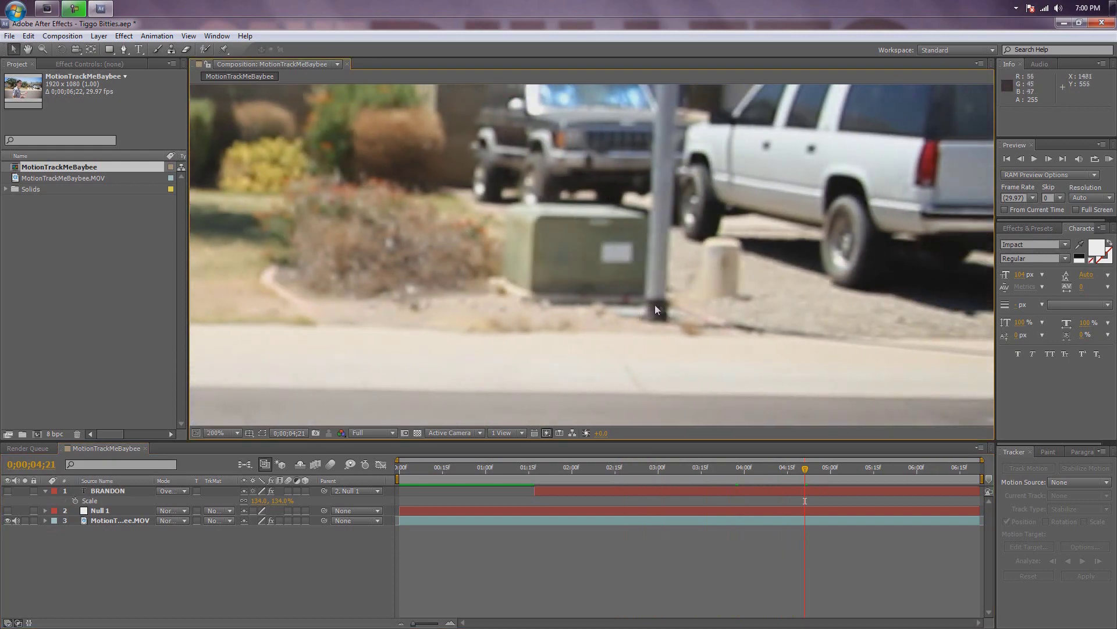
scroll(650, 310, down, 3)
key(h)
drag(580, 309, 740, 299)
key(v)
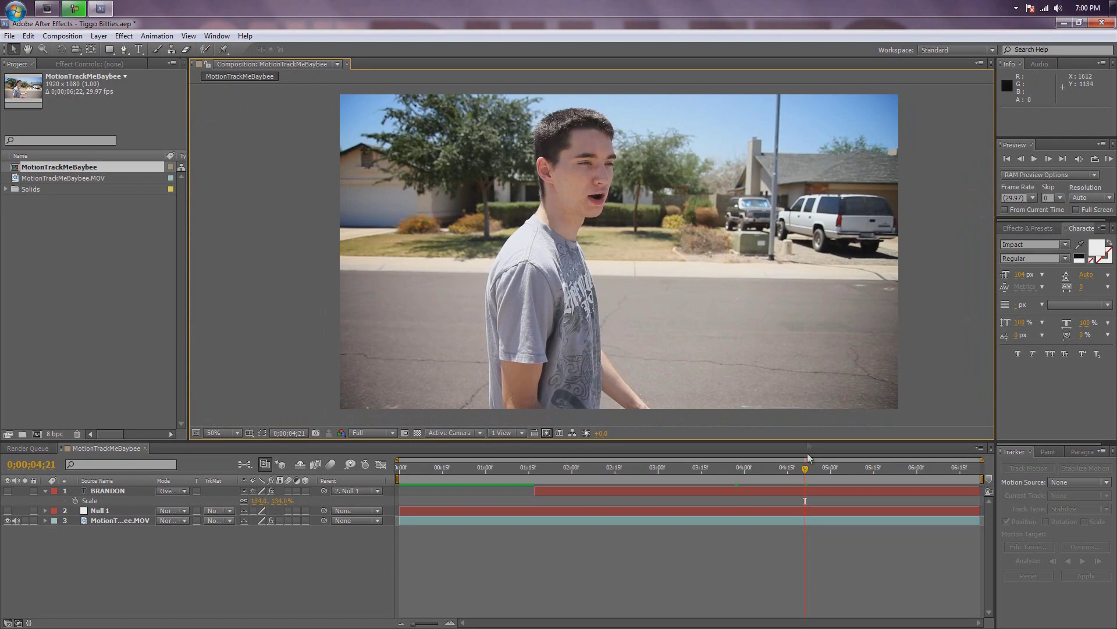
drag(805, 469, 406, 477)
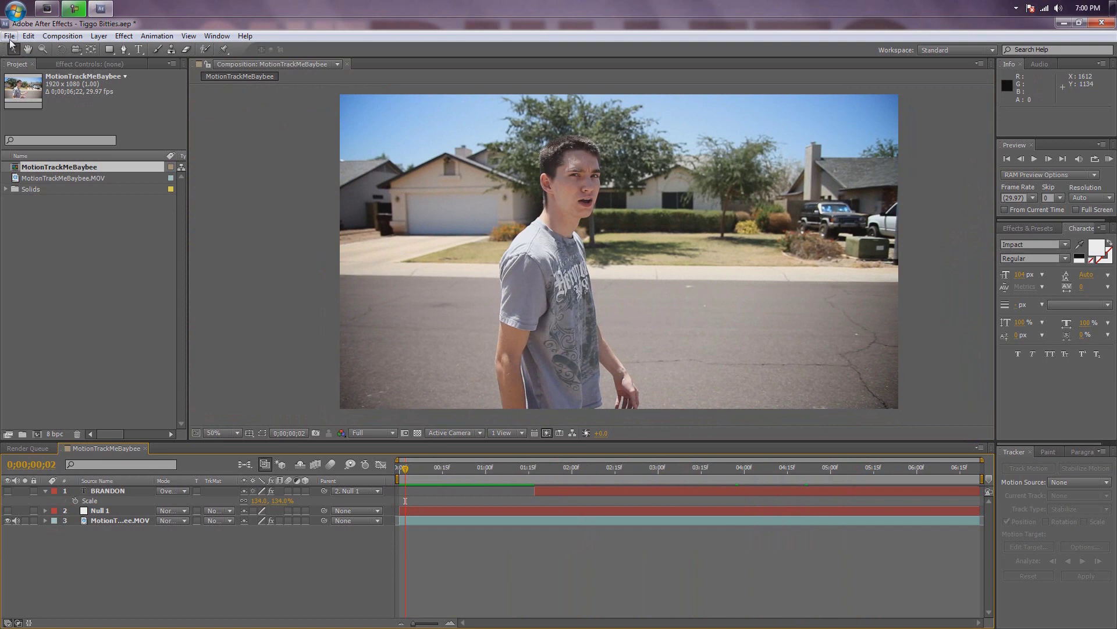
Create a new project without saving the changes to Tiggo Bitties.aep.
click(9, 36)
mouse_move(27, 53)
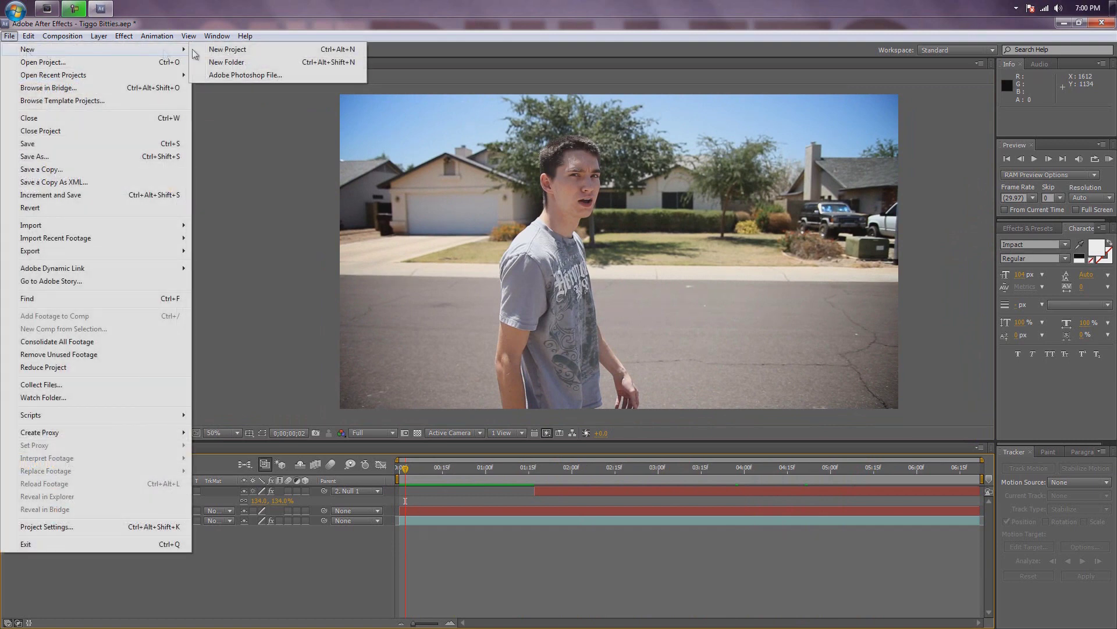
click(227, 50)
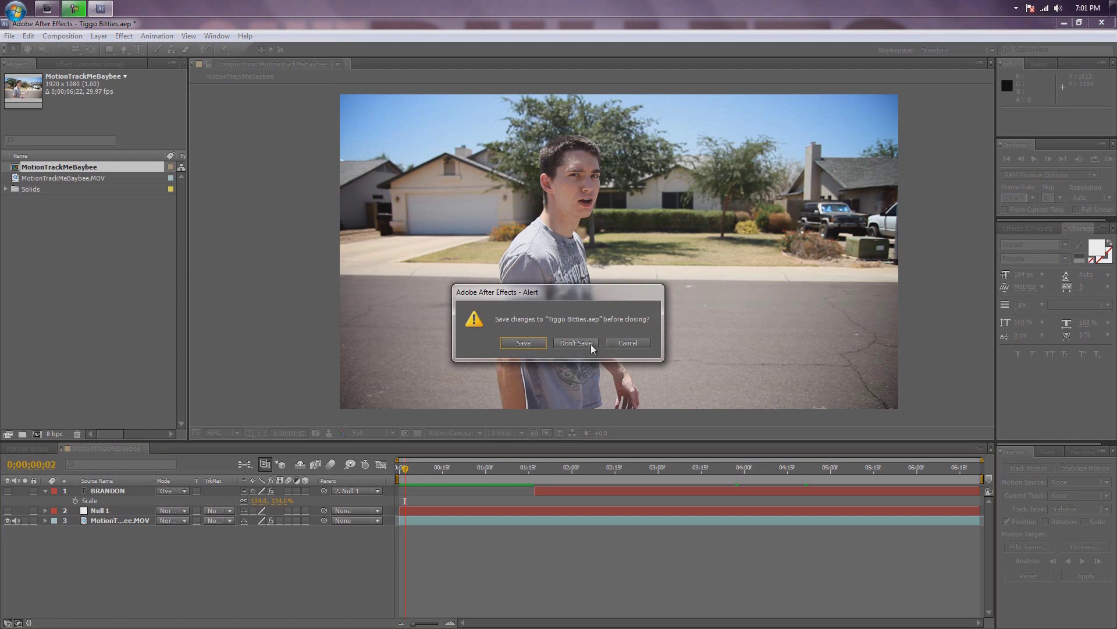
click(575, 343)
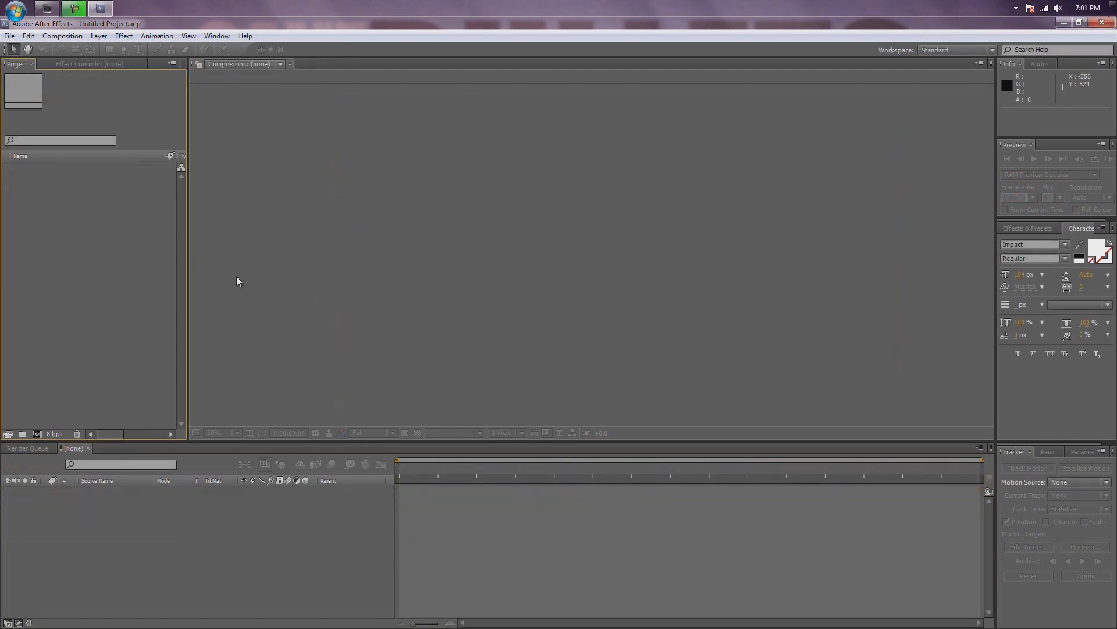
Import MotionTrackMeBaybee.MOV from the Desktop as footage, interpreting its alpha as Straight - Unmatted.
double_click(92, 273)
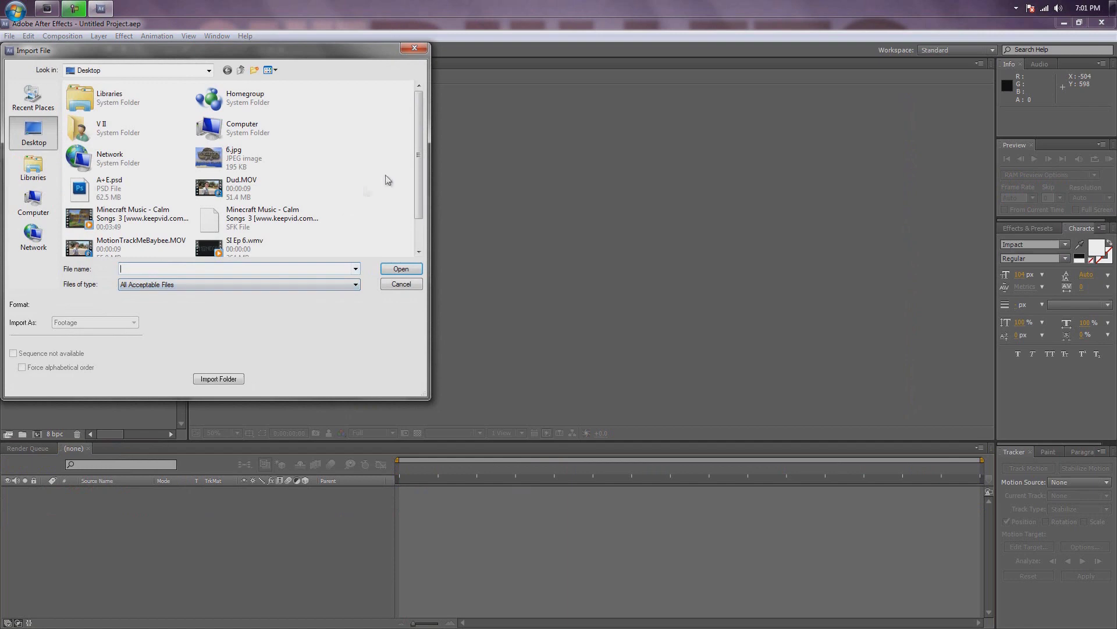
scroll(418, 171, down, 1)
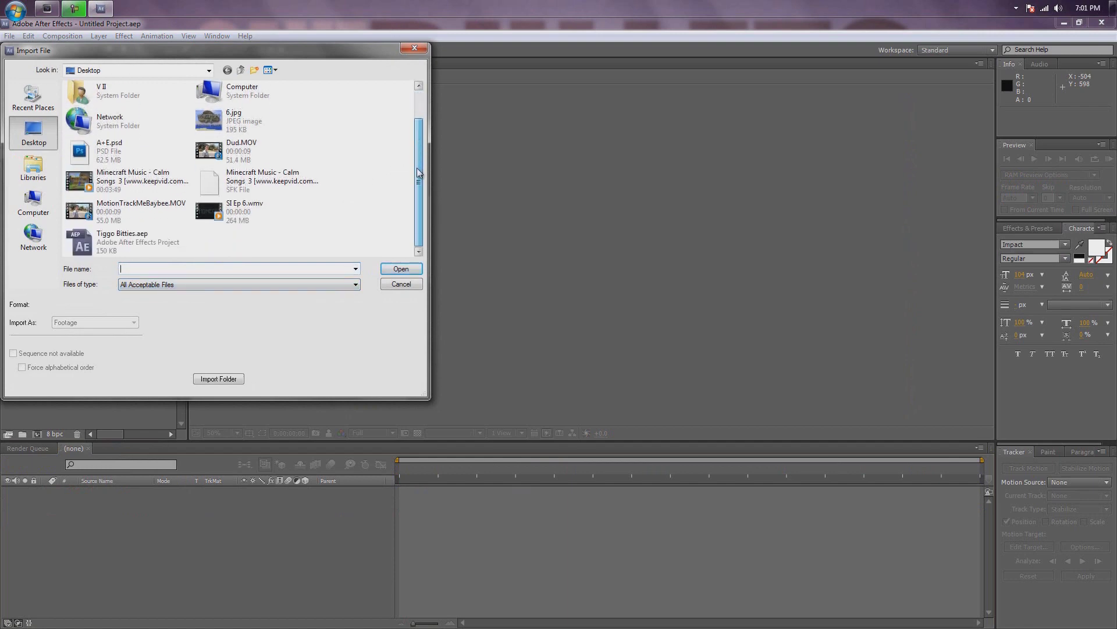
click(151, 210)
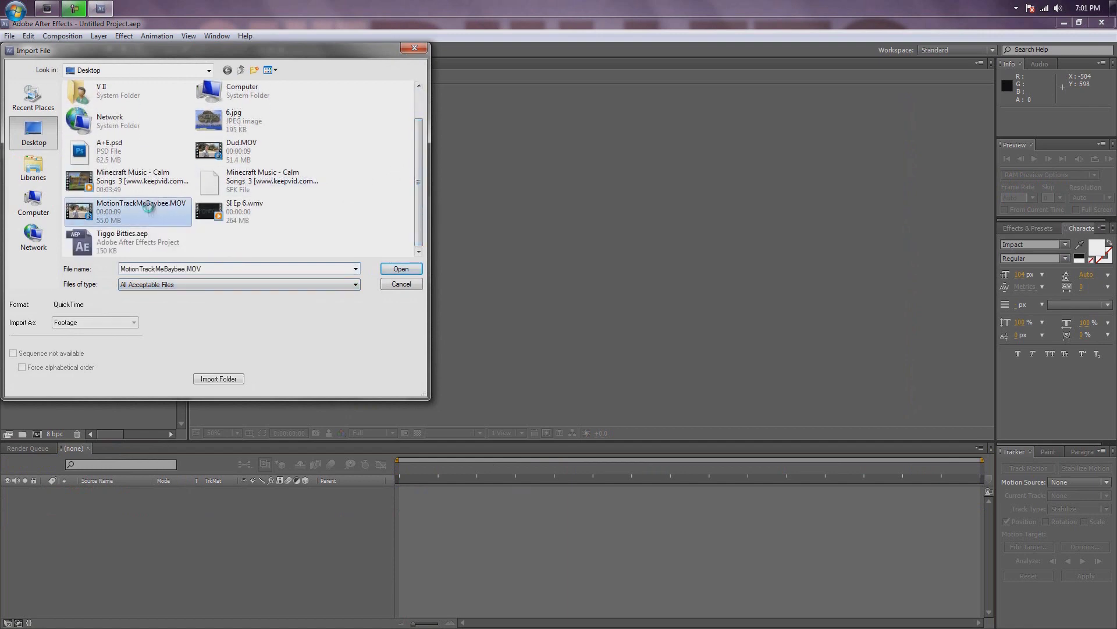
double_click(150, 210)
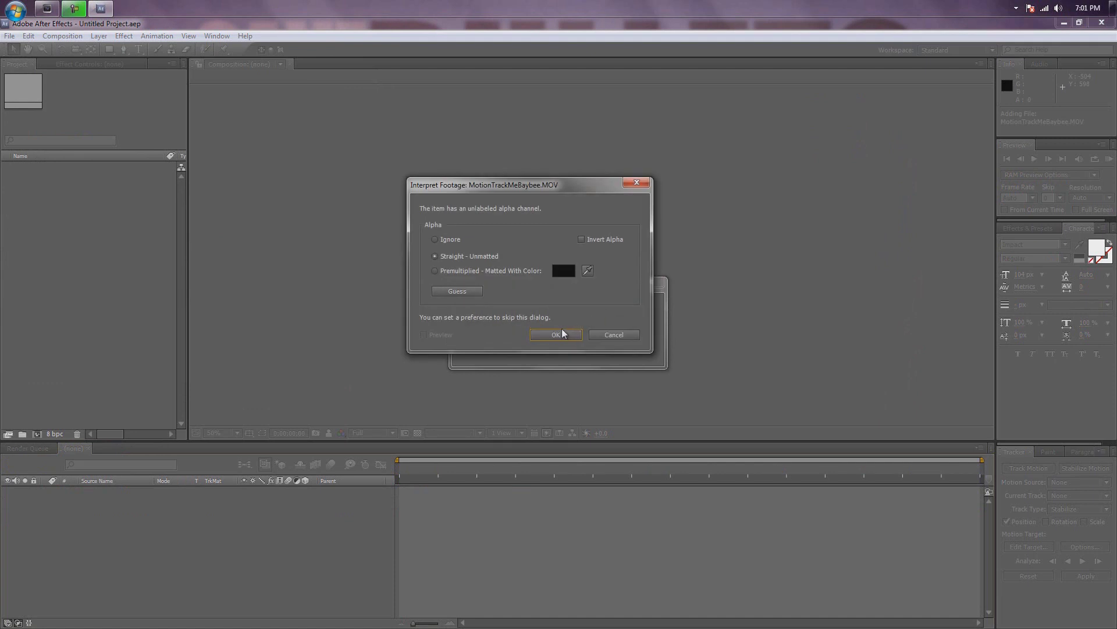
click(556, 334)
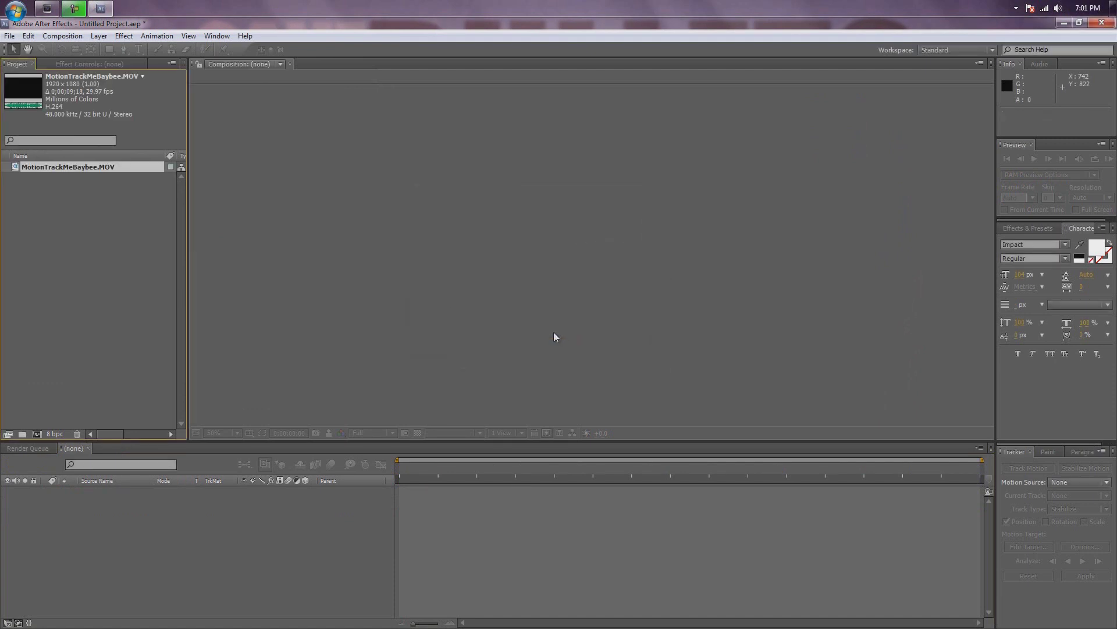
Create a composition from the MotionTrackMeBaybee.MOV footage, keep the playhead at the first frame and deselect the layer.
drag(60, 165, 442, 225)
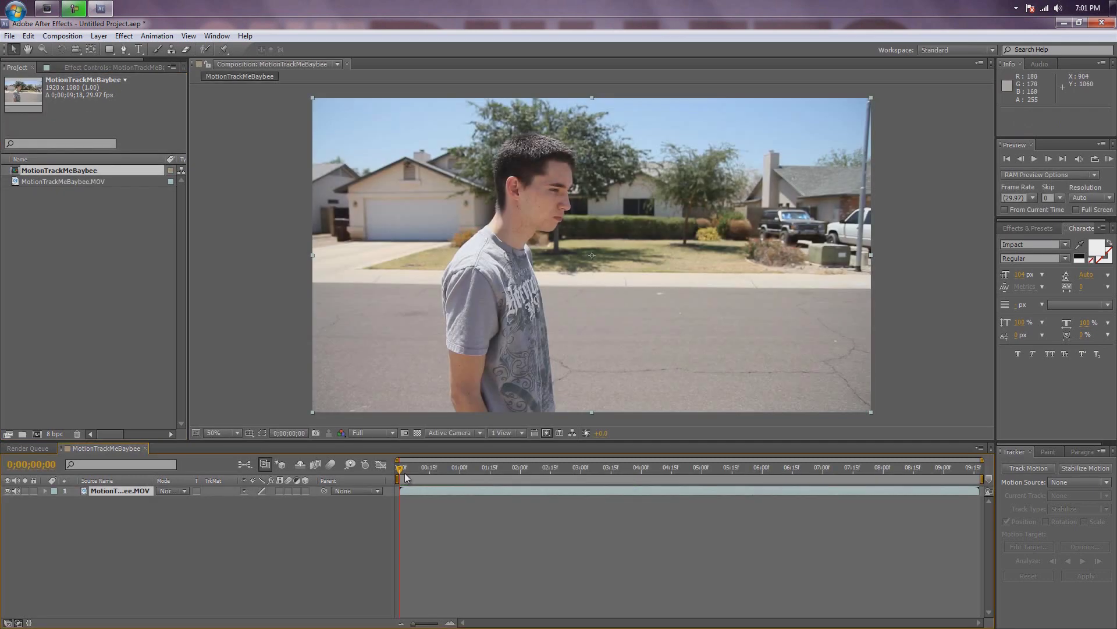
drag(406, 478, 372, 476)
click(120, 527)
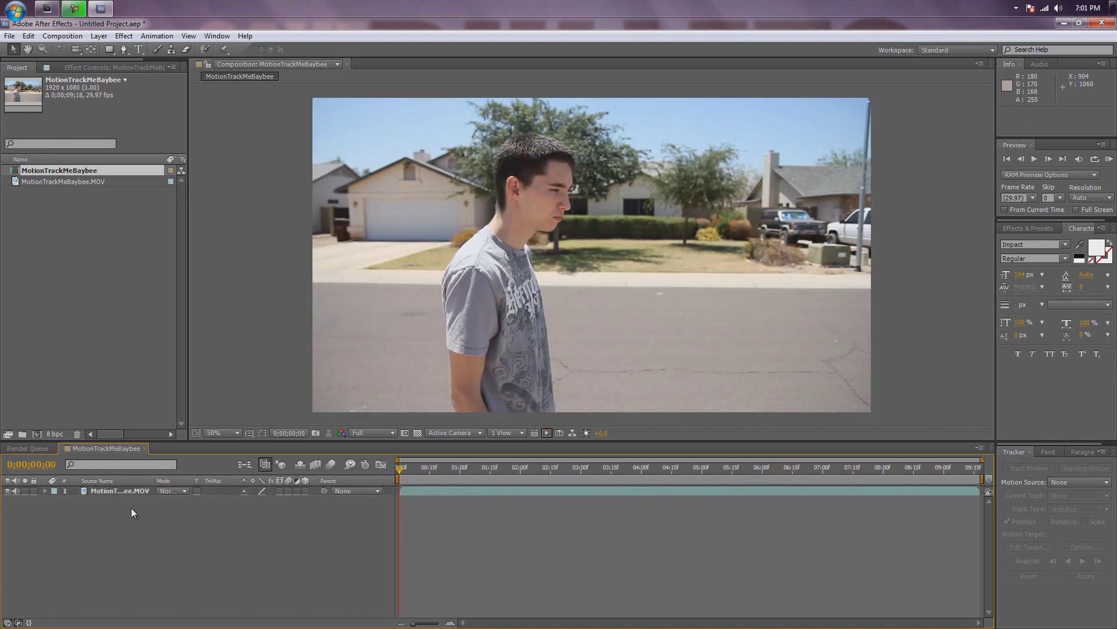
Add a null object layer to the composition.
right_click(129, 546)
mouse_move(165, 432)
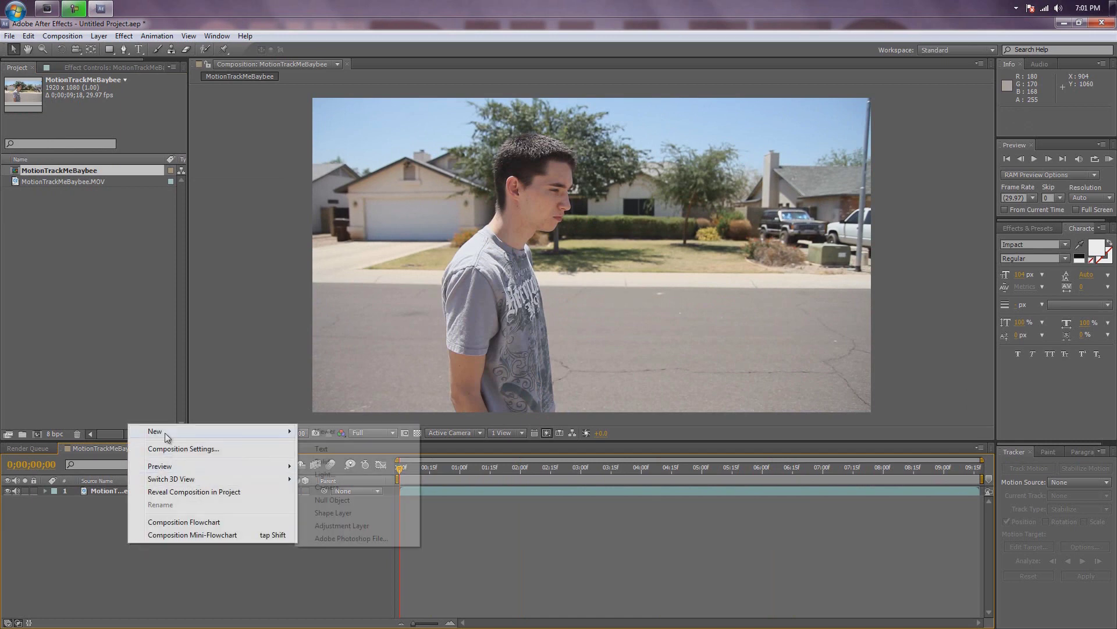
click(332, 500)
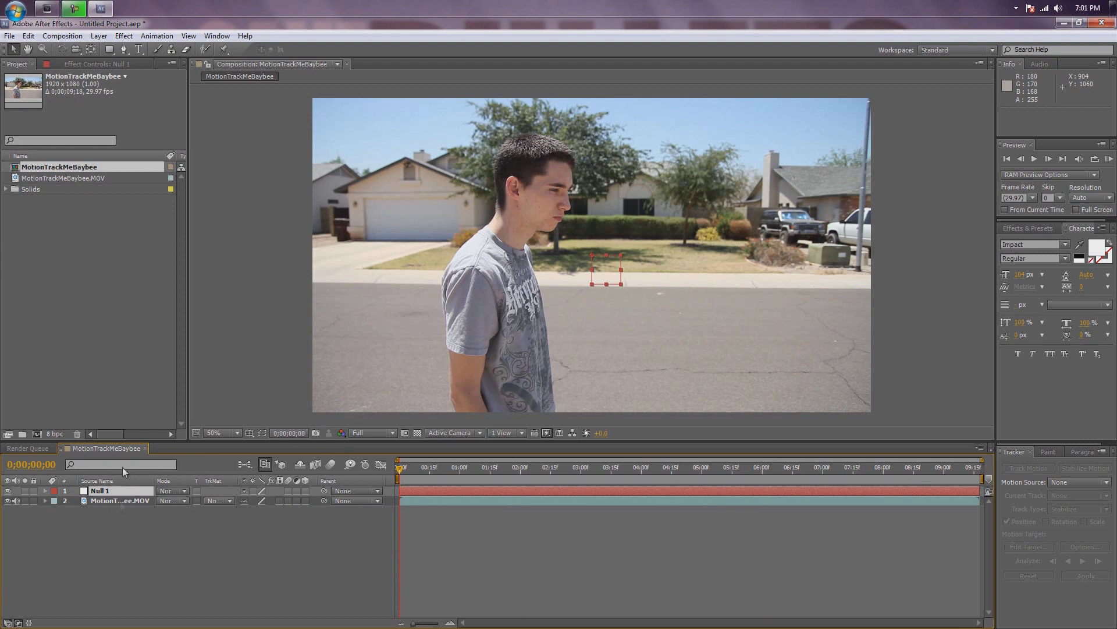
click(98, 37)
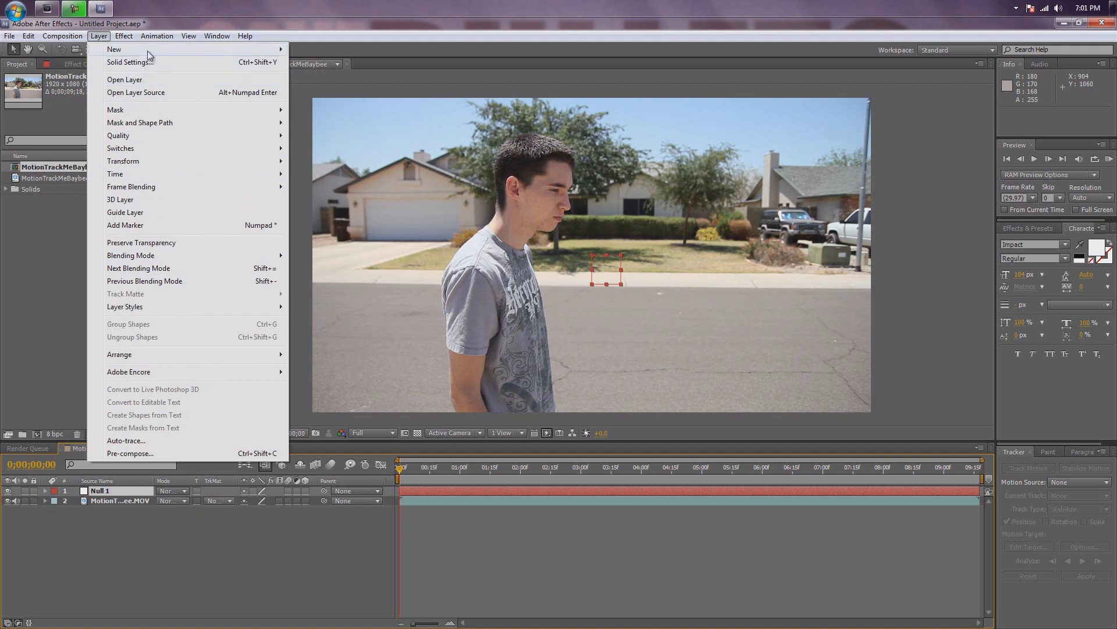
mouse_move(147, 51)
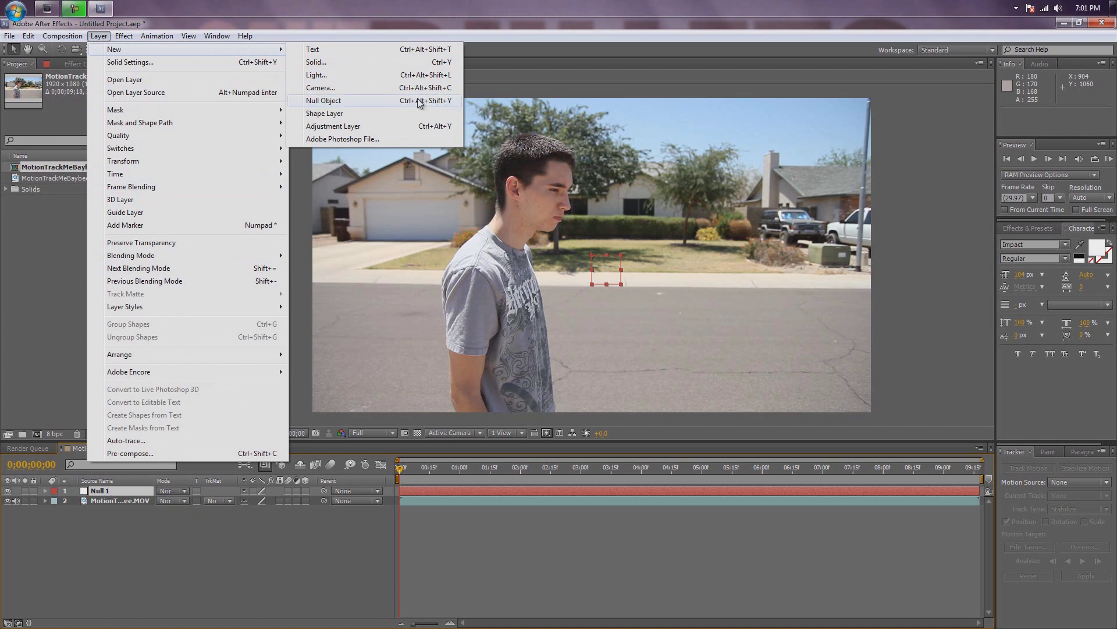
click(332, 102)
right_click(106, 537)
mouse_move(159, 426)
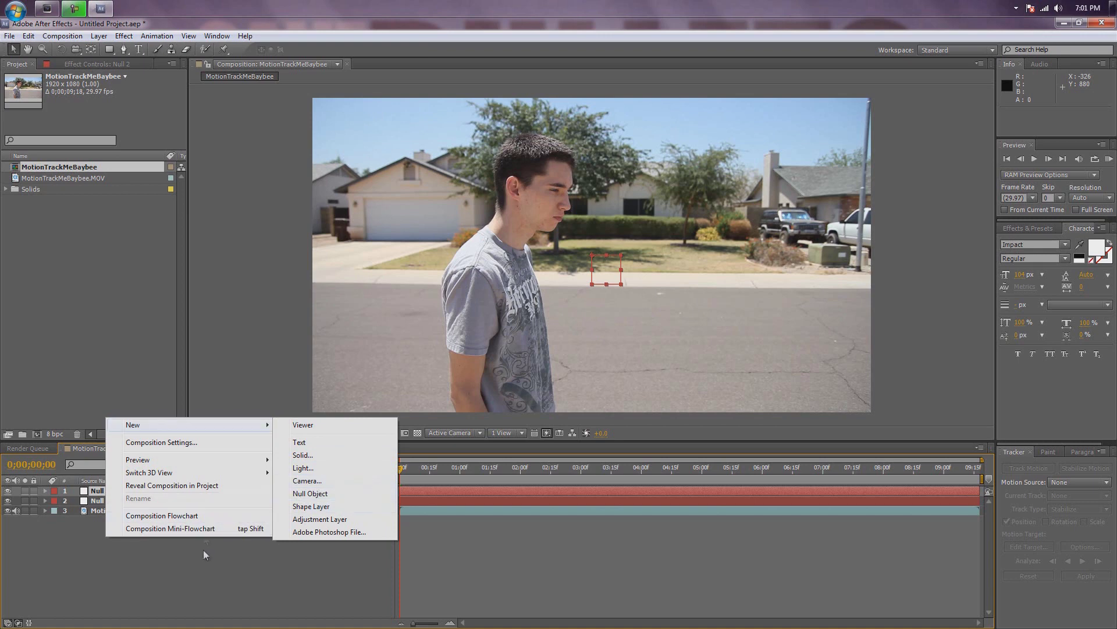
click(221, 557)
click(112, 491)
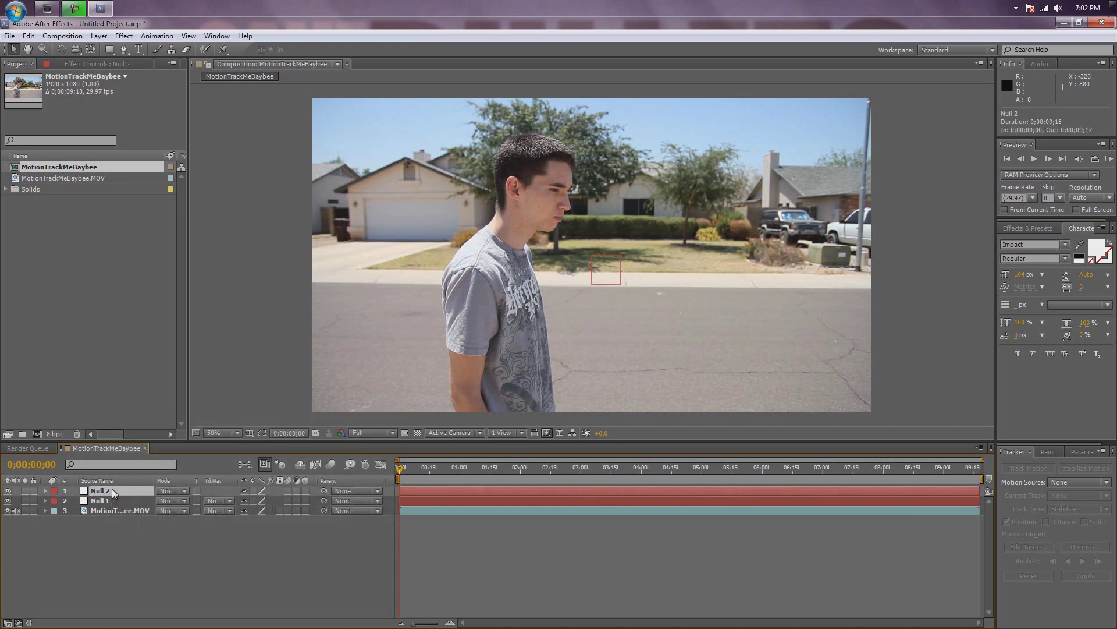
key(Delete)
click(113, 490)
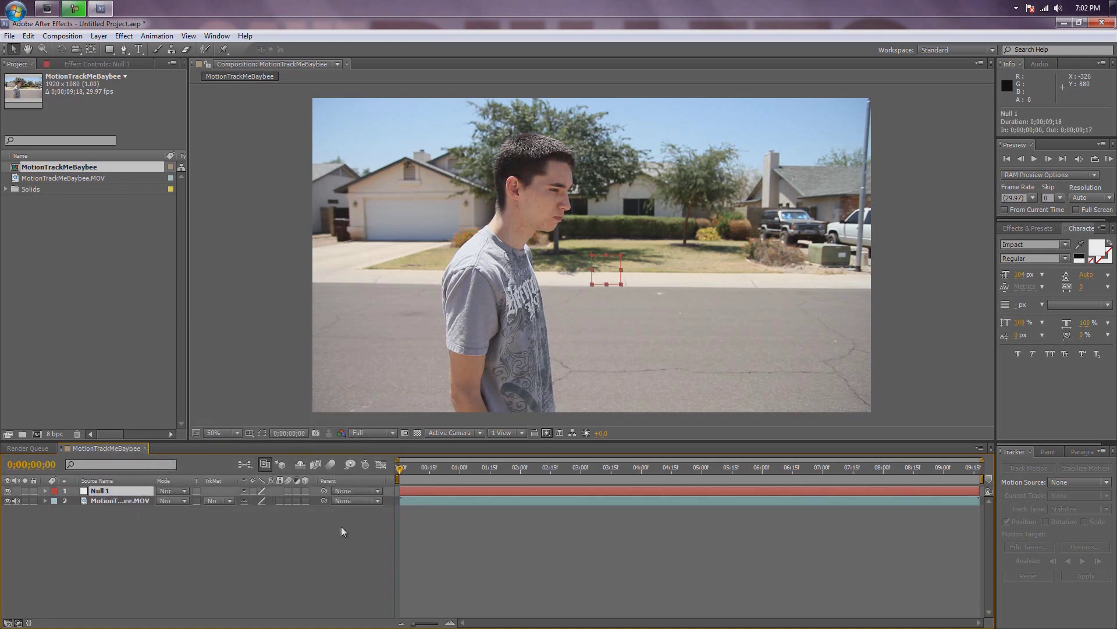
Start Track Motion on the MotionTrackMeBaybee.MOV footage layer.
click(123, 502)
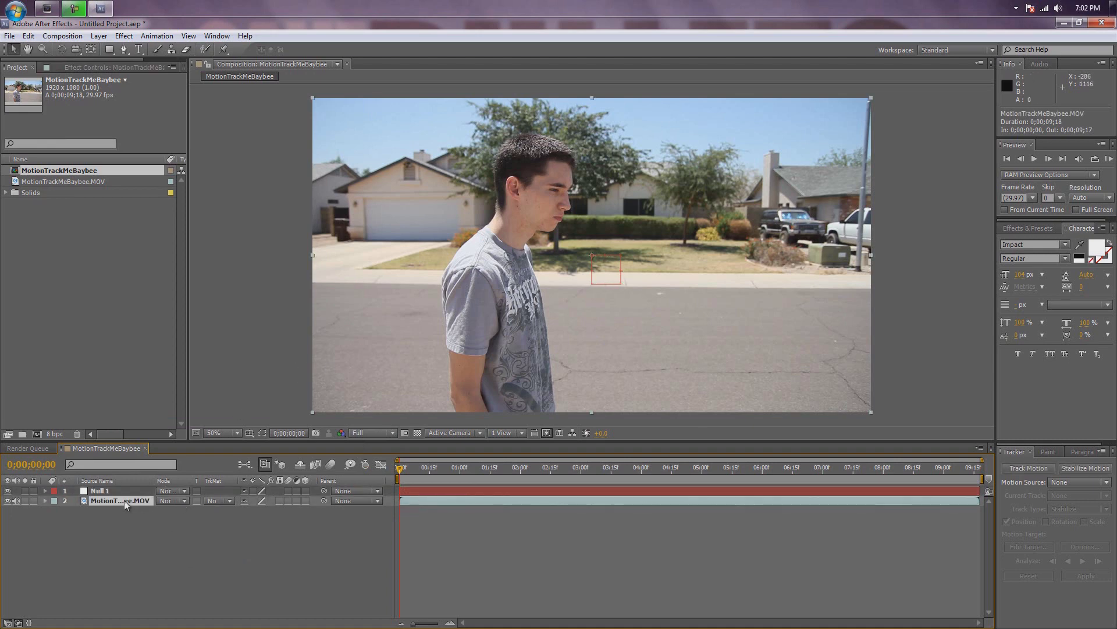
click(1016, 452)
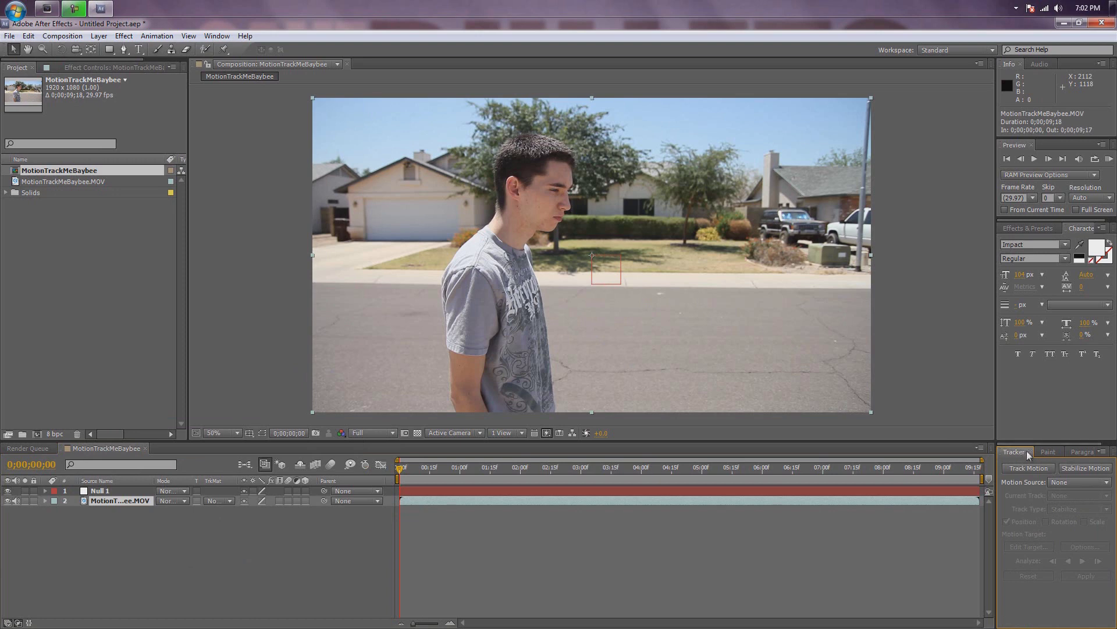
click(1024, 469)
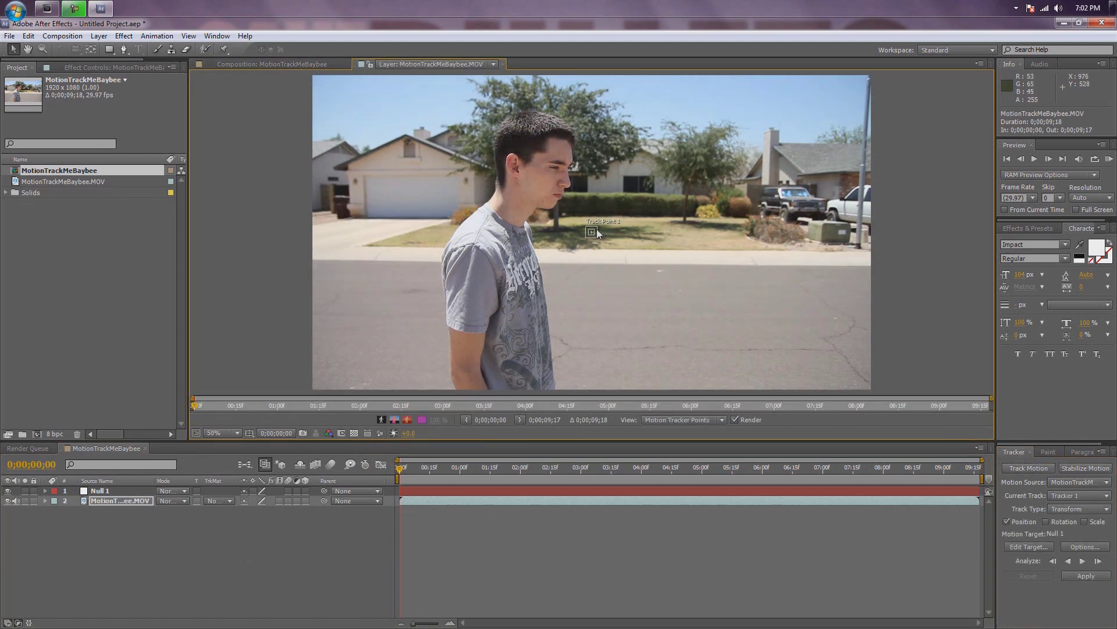
Place Track Point 1 on the dark base of the street pole and enlarge its feature and search regions around it.
scroll(598, 230, up, 2)
drag(634, 234, 615, 260)
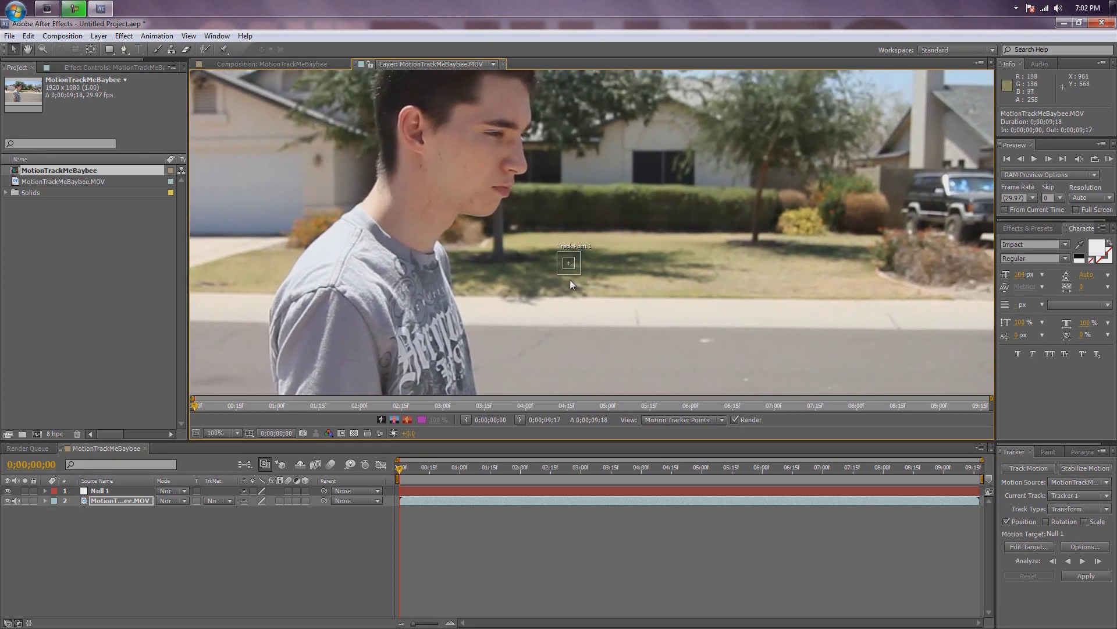
scroll(561, 272, up, 2)
scroll(561, 273, down, 2)
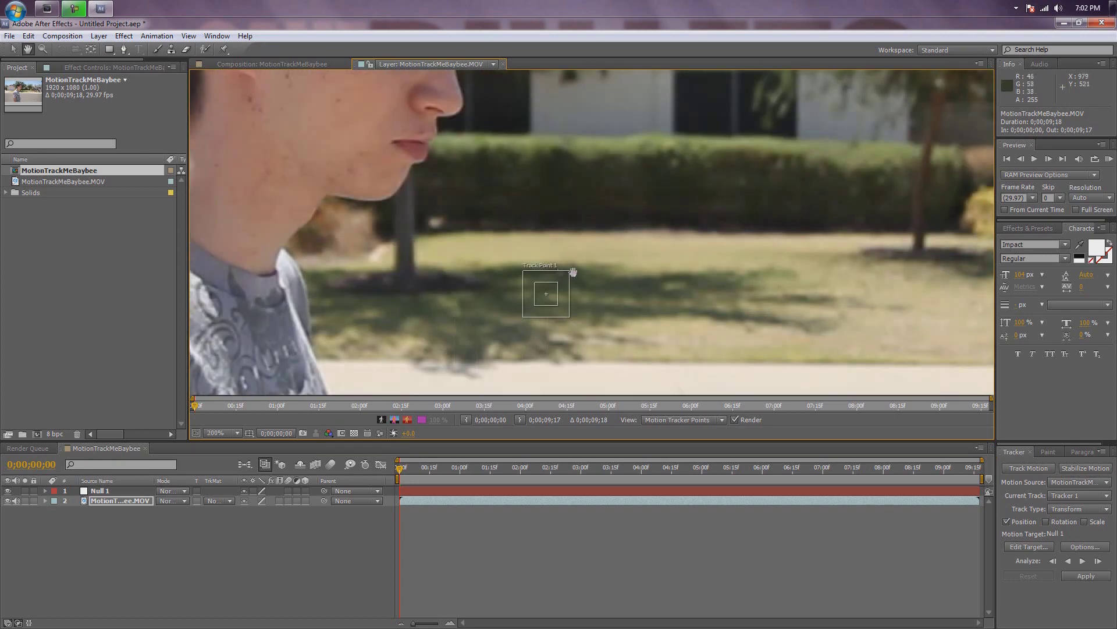
drag(596, 261, 989, 265)
key(h)
drag(855, 270, 469, 283)
key(v)
drag(599, 269, 404, 257)
key(h)
key(v)
drag(479, 267, 906, 329)
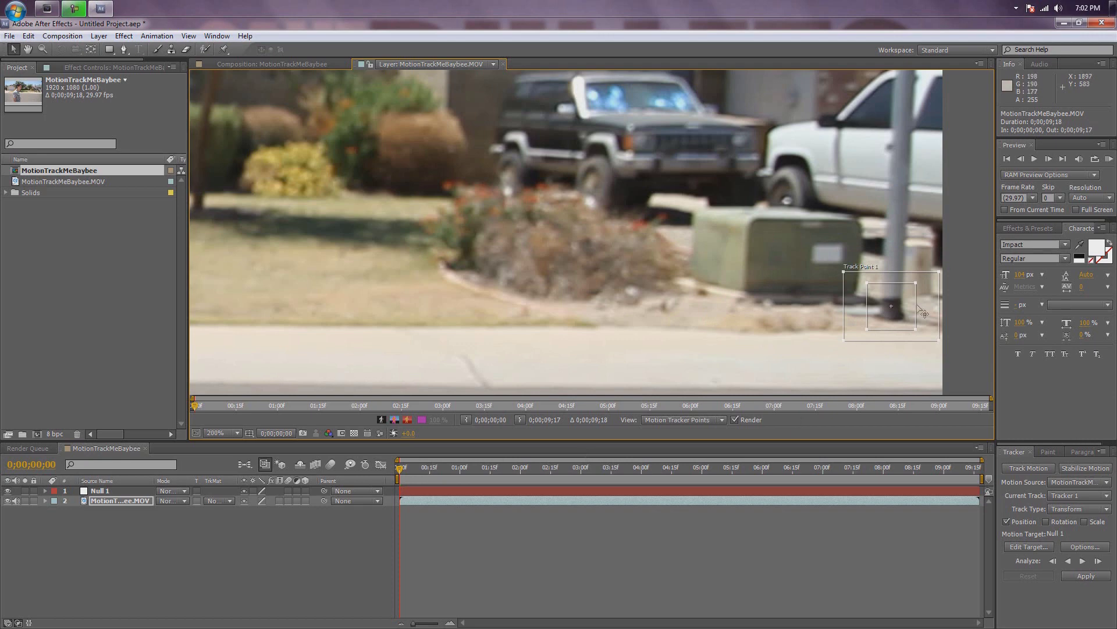
mouse_move(939, 340)
mouse_down()
mouse_move(934, 349)
mouse_move(923, 338)
mouse_move(937, 344)
mouse_up()
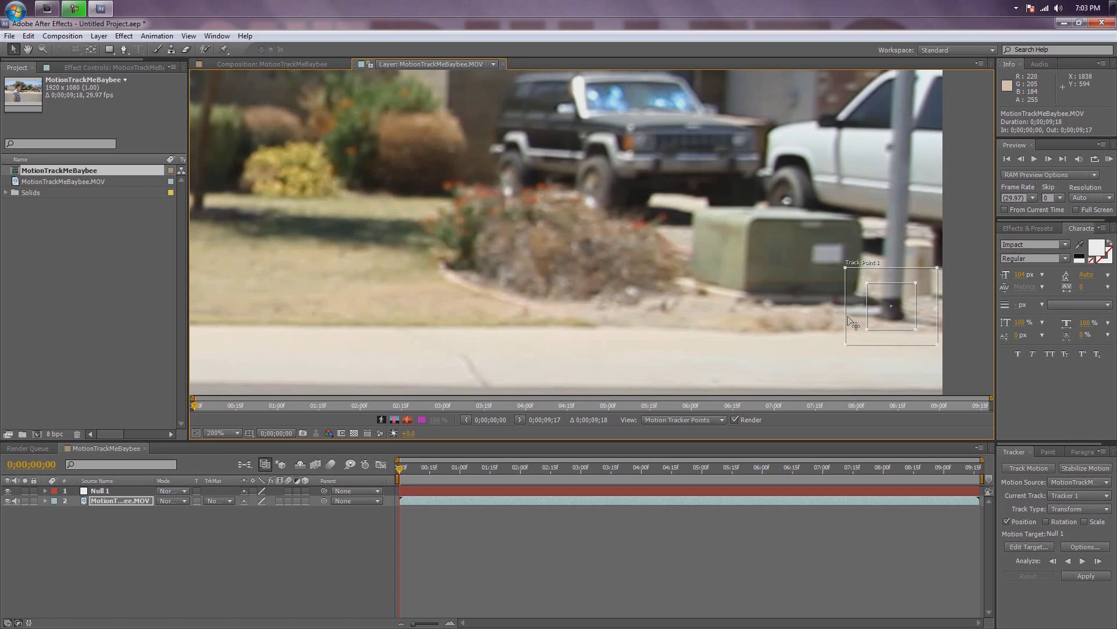
Analyze the footage layer's tracked motion forward from the first frame.
click(111, 498)
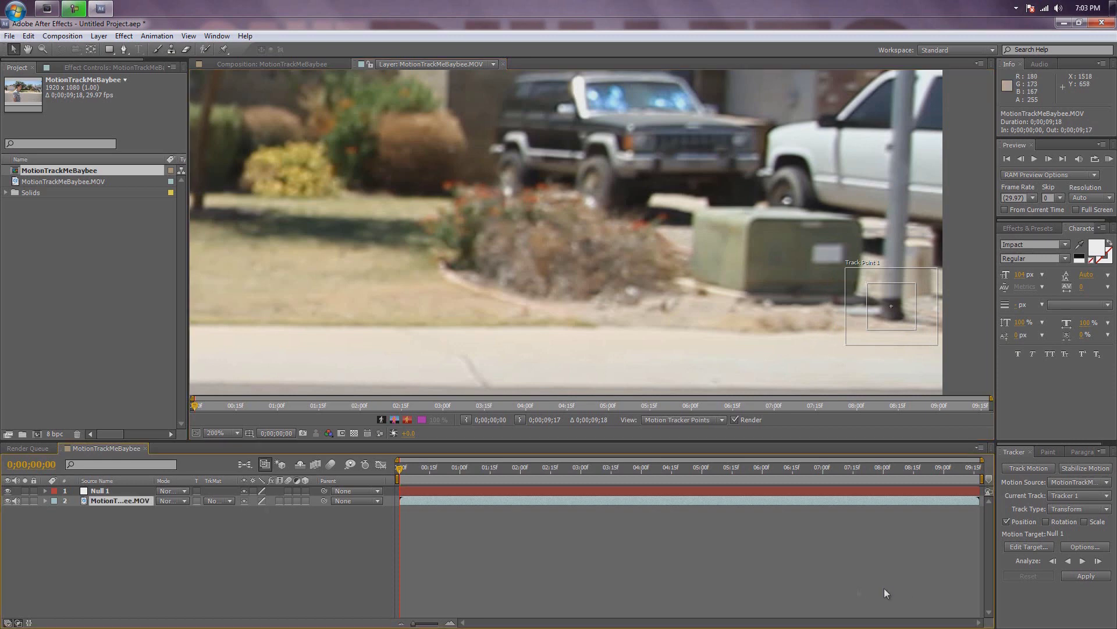
click(1098, 561)
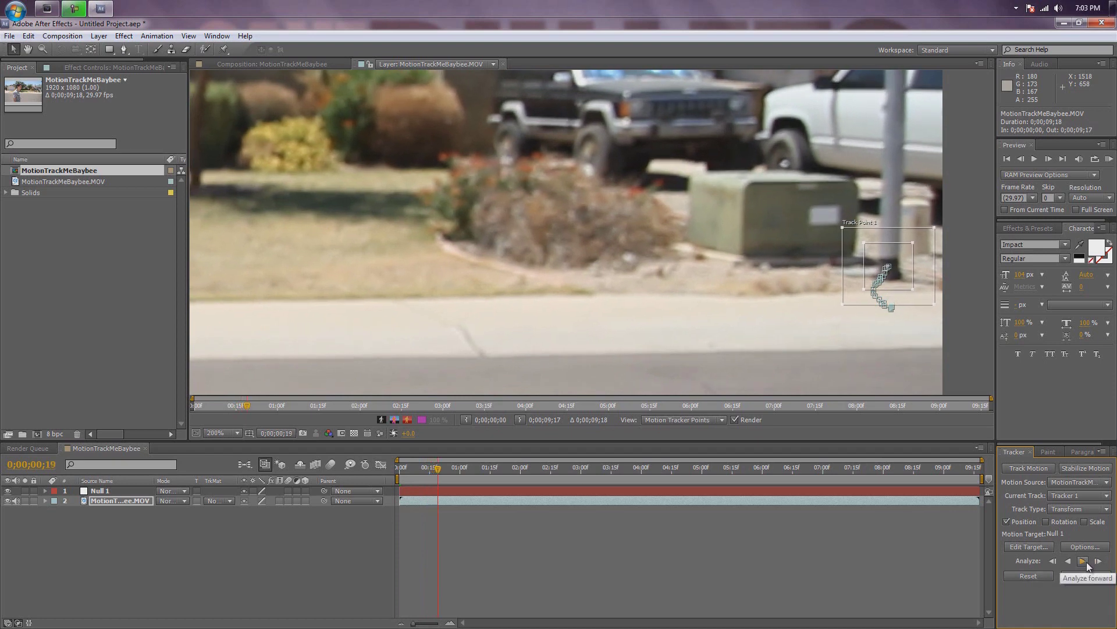
Resume analyzing the tracked motion forward from 0;00;00;19 and stop the analysis at 0;00;01;27.
scroll(753, 260, down, 2)
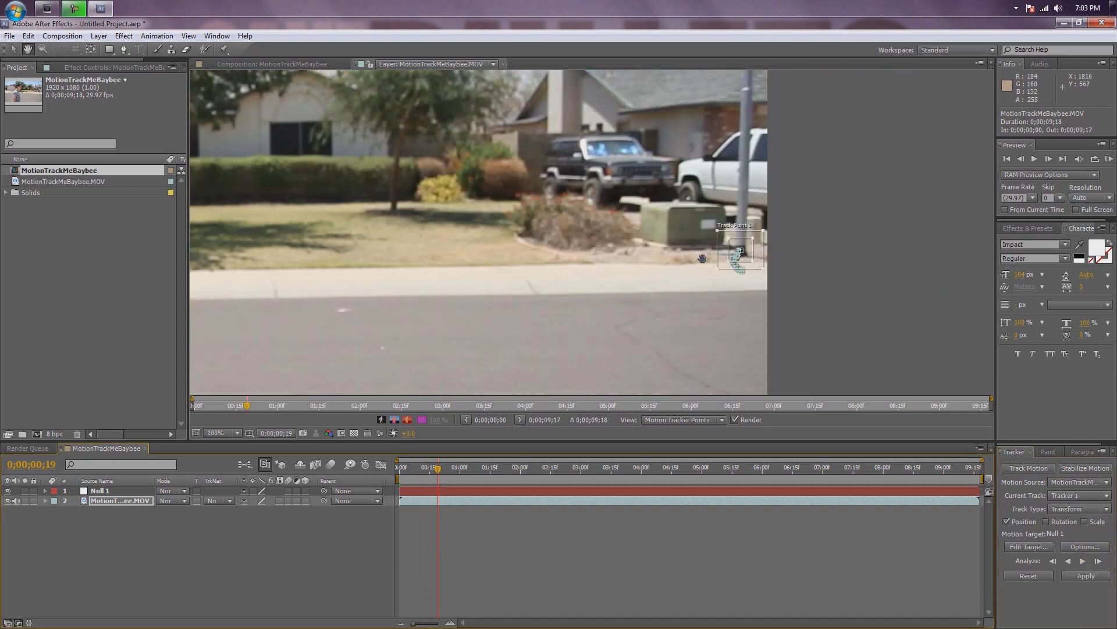
drag(754, 260, 751, 295)
scroll(734, 275, down, 2)
drag(673, 274, 767, 252)
key(v)
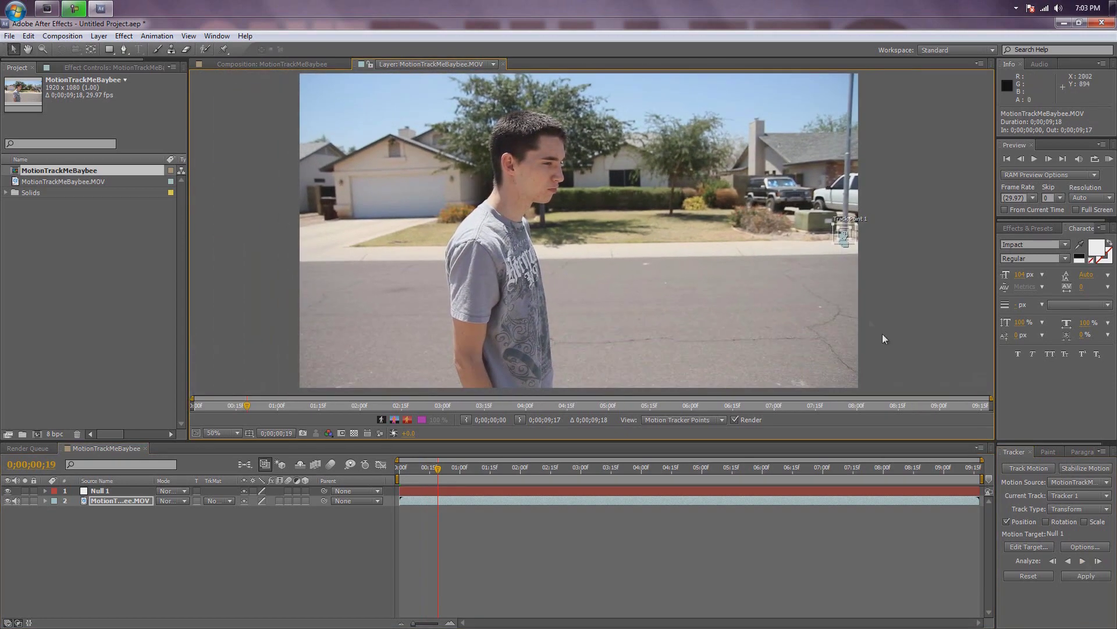
click(1083, 561)
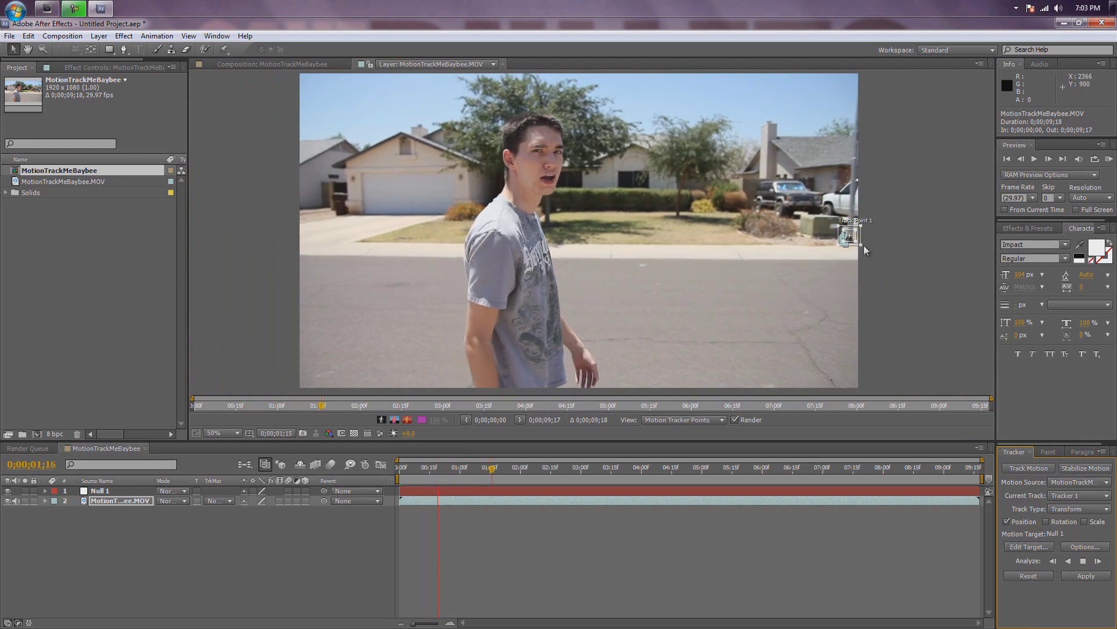
click(1083, 561)
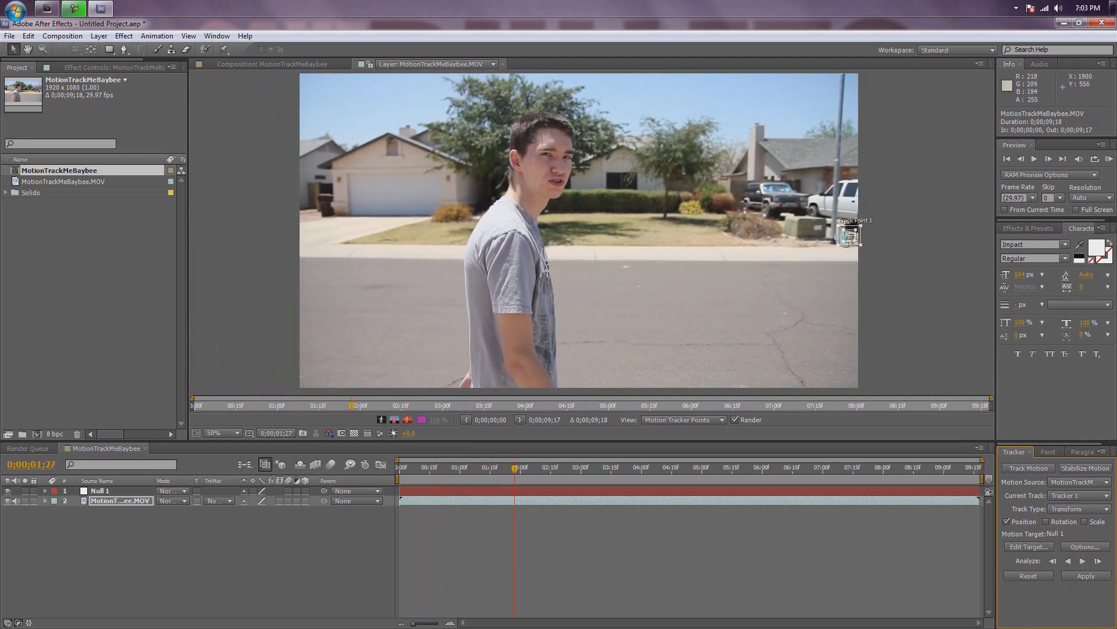
Go back to 0;00;01;18 and analyze the track backward one frame at a time to 0;00;01;12.
scroll(853, 240, up, 2)
scroll(593, 232, up, 1)
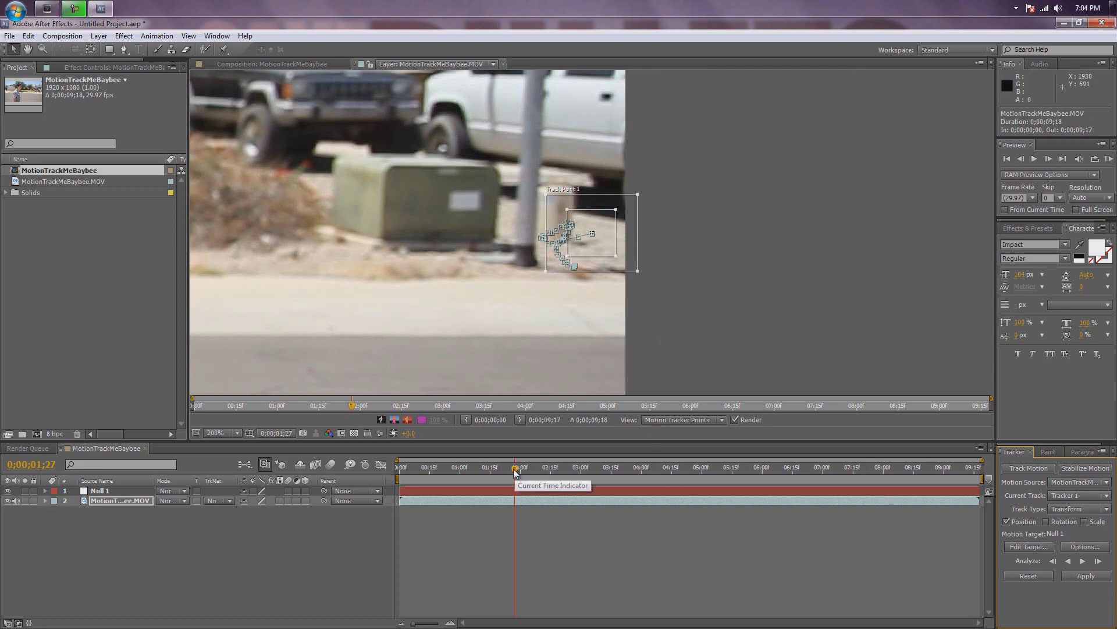
drag(515, 473, 507, 475)
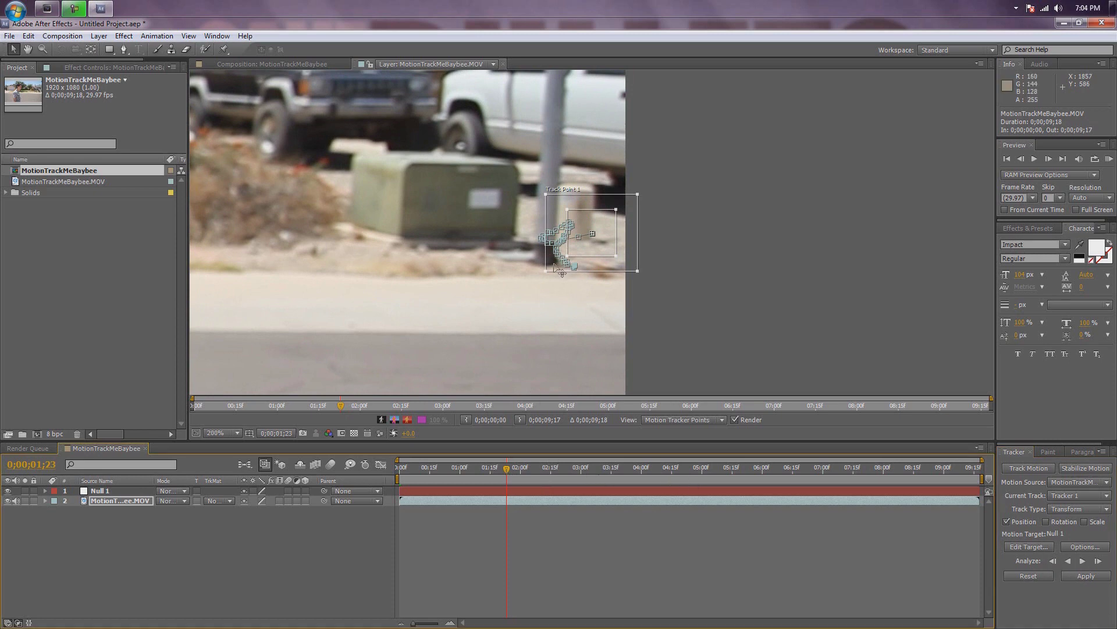
drag(512, 473, 497, 468)
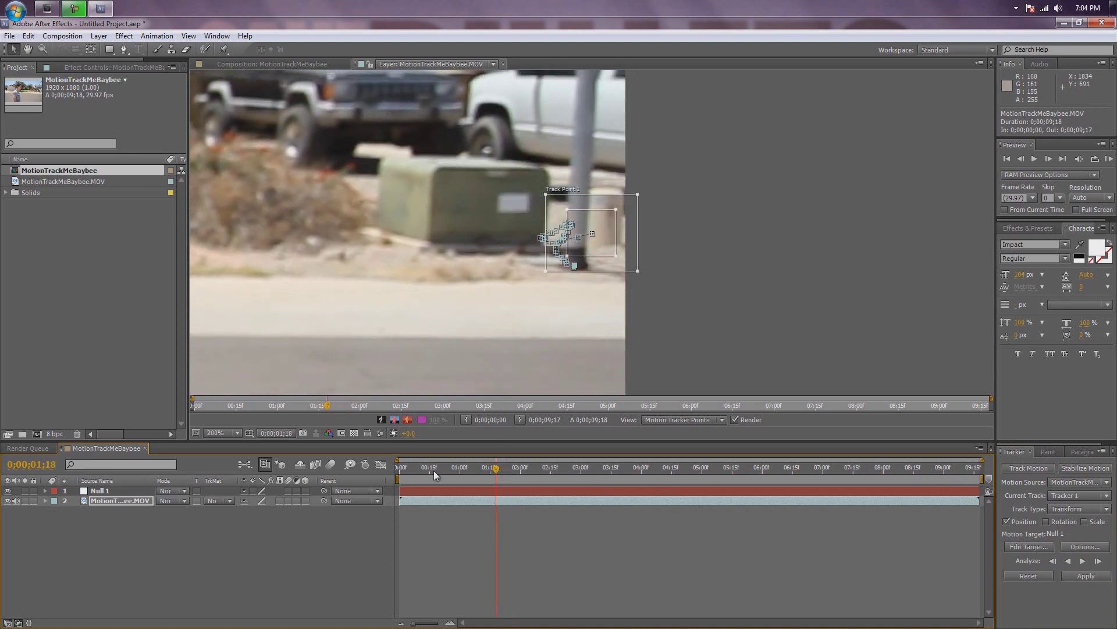
click(1053, 561)
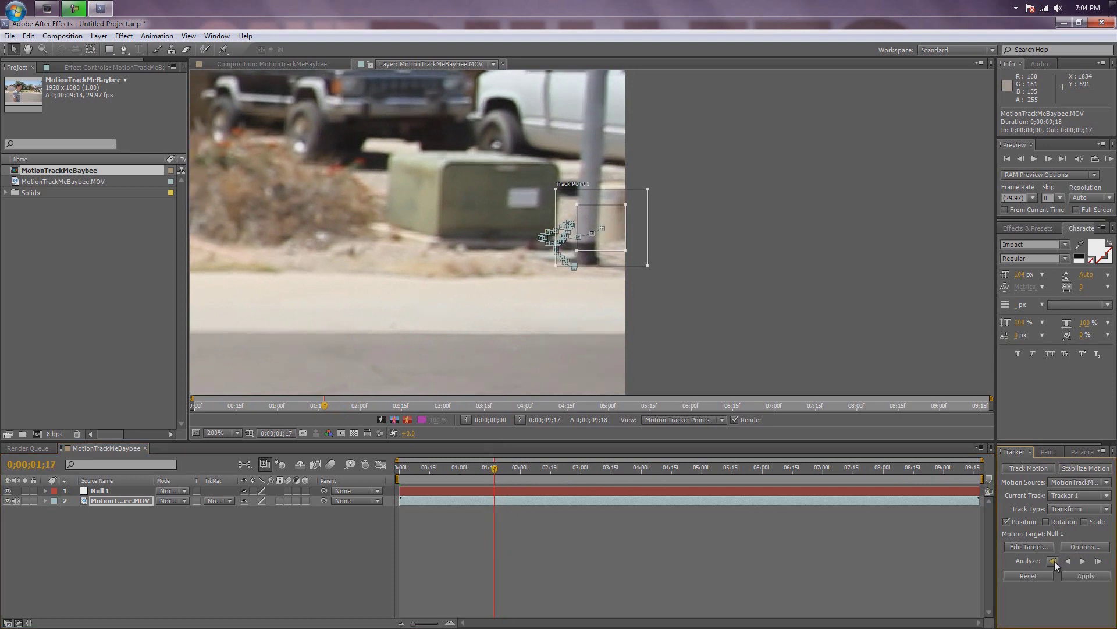
click(1053, 561)
click(1053, 561)
click(1053, 561)
click(1053, 562)
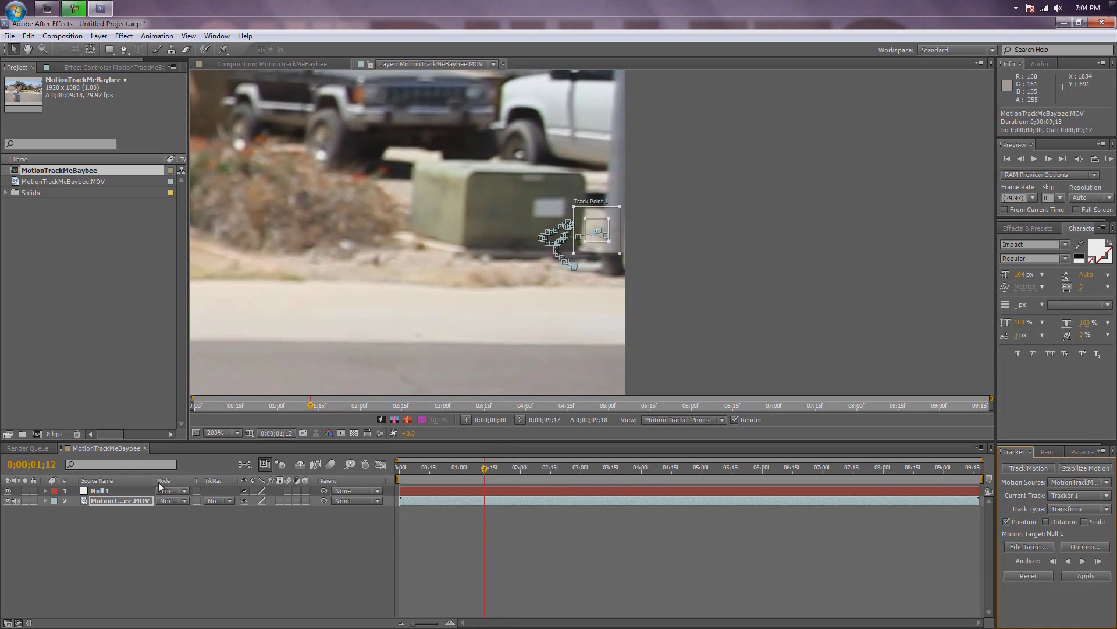
From 0;00;01;07, analyze forward frame by frame to 0;00;01;10, fitting Track Point 1 around the pole's dark base.
mouse_move(485, 469)
mouse_down()
mouse_move(448, 475)
mouse_move(476, 469)
mouse_up()
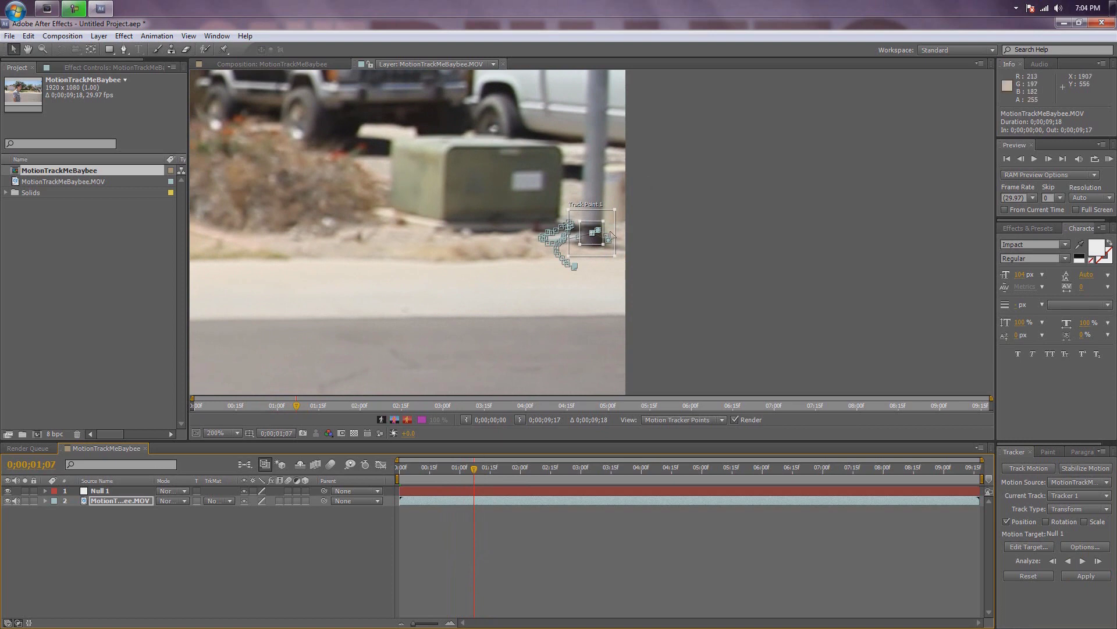
scroll(596, 235, up, 2)
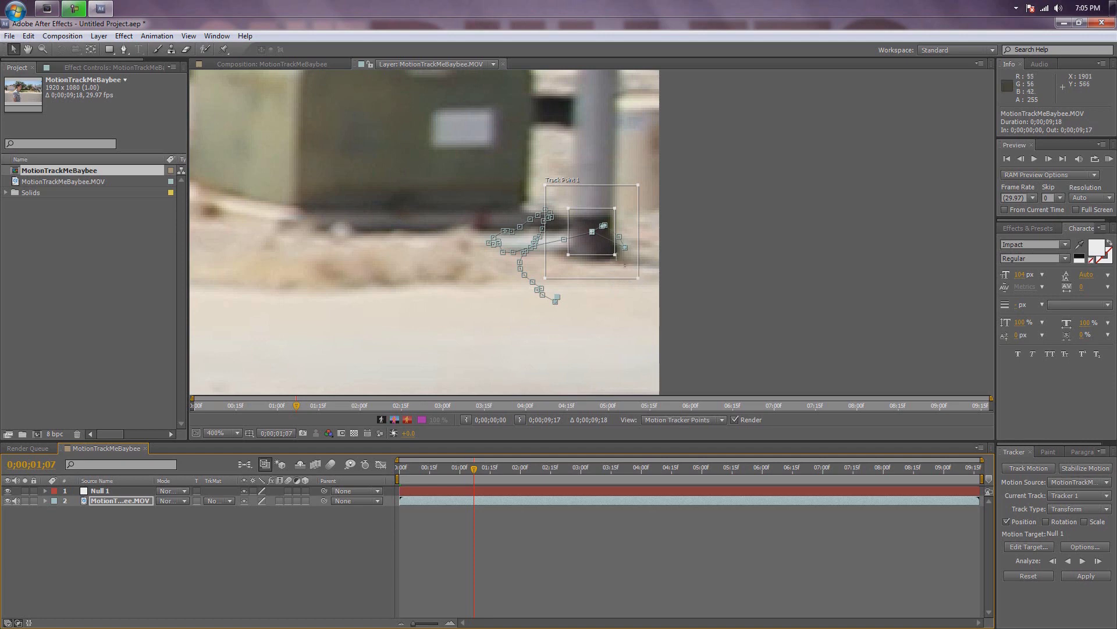
click(1098, 561)
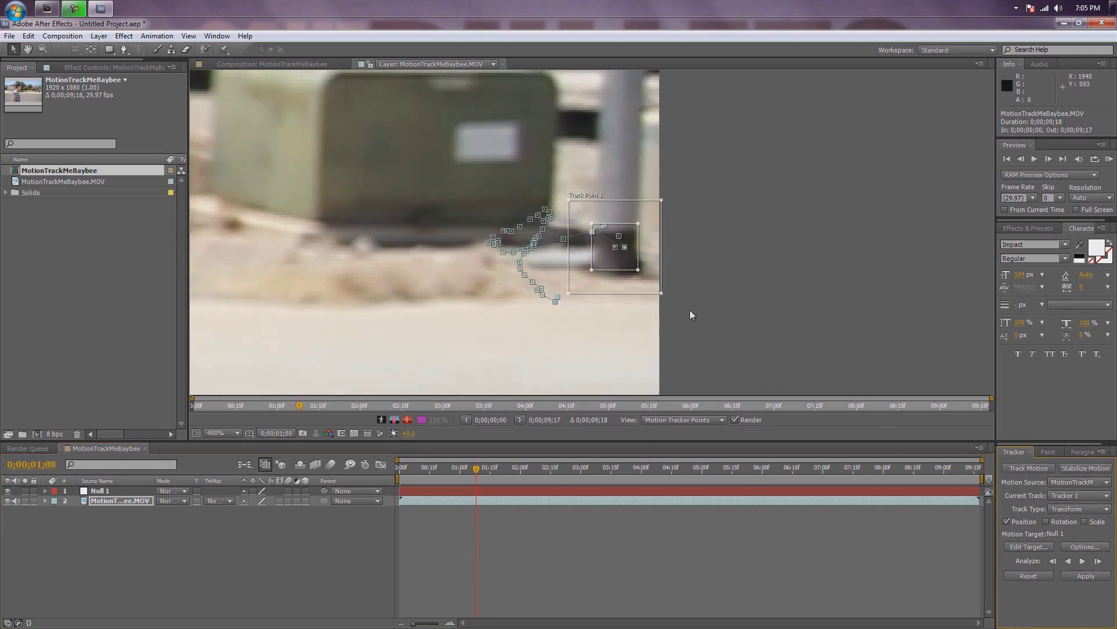
drag(622, 262, 679, 307)
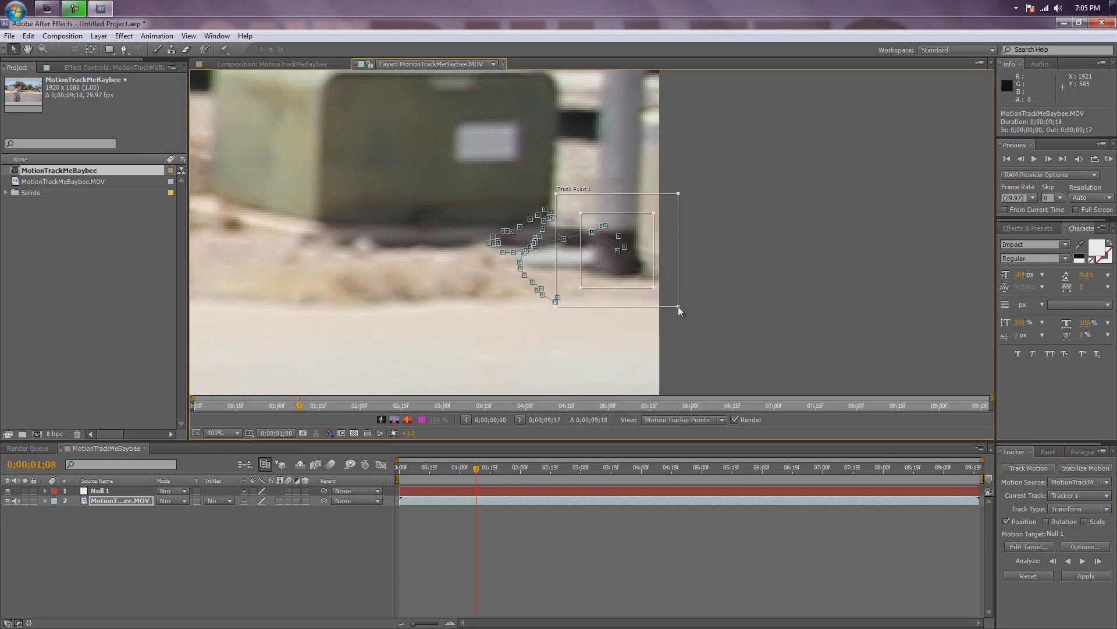
click(1098, 561)
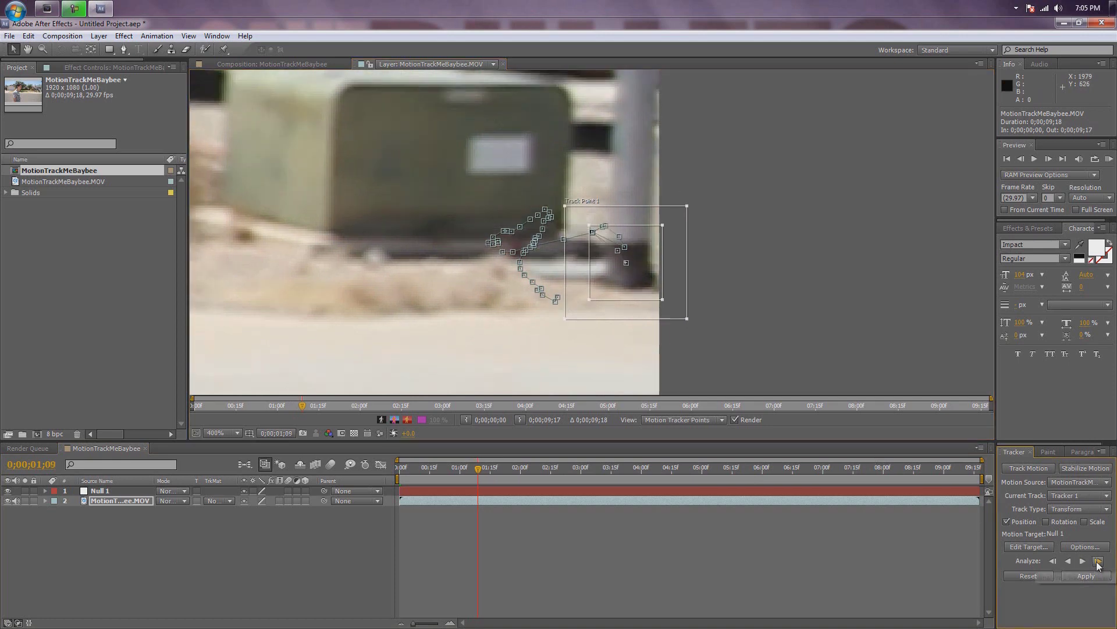
click(1098, 561)
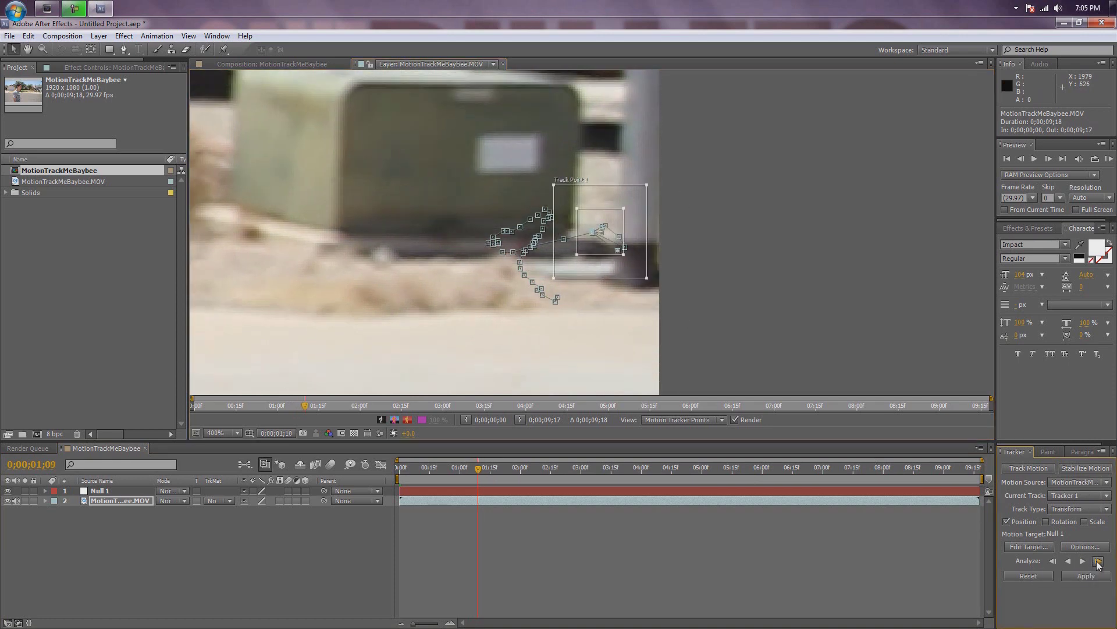
Reposition Track Point 1 on the pole's dark base at 0;00;01;10 and resize its feature and search regions around it.
drag(625, 258, 640, 269)
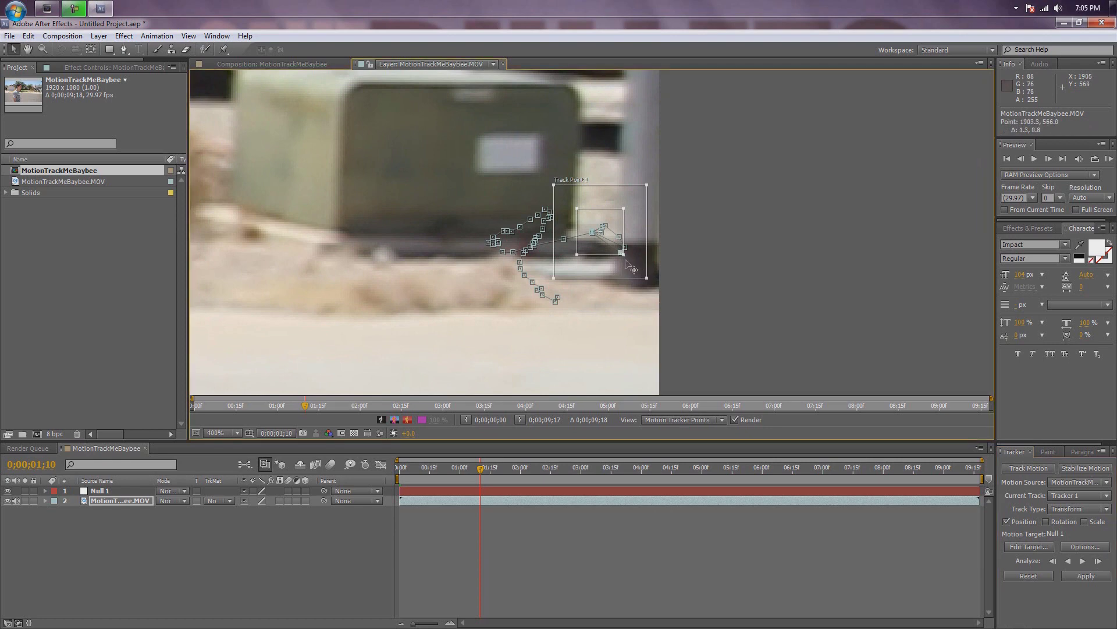
drag(631, 268, 667, 293)
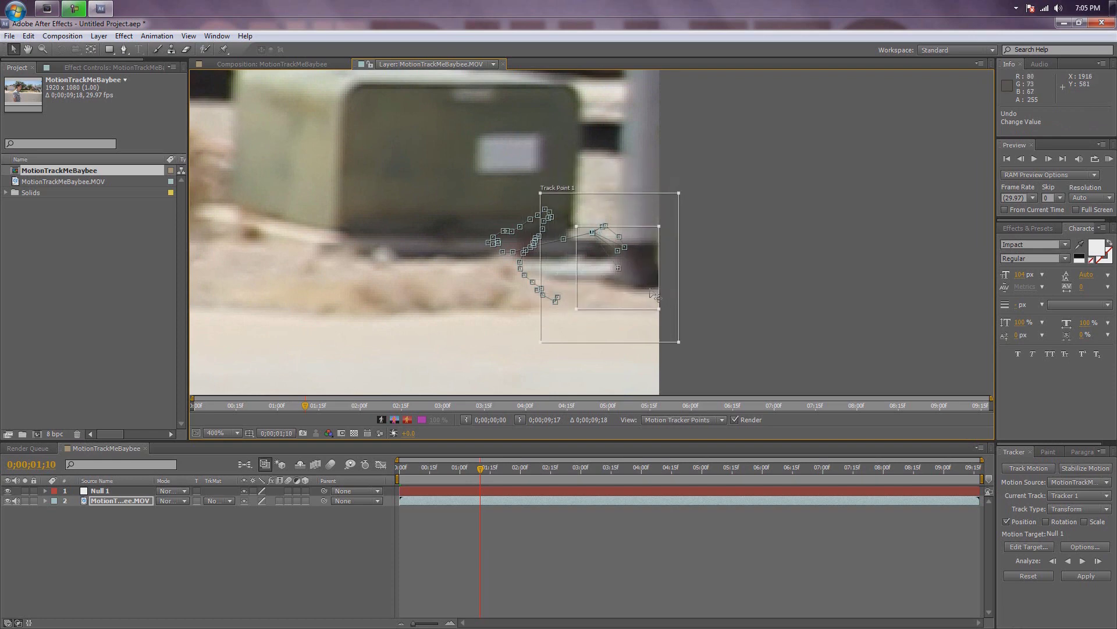
drag(541, 343, 636, 266)
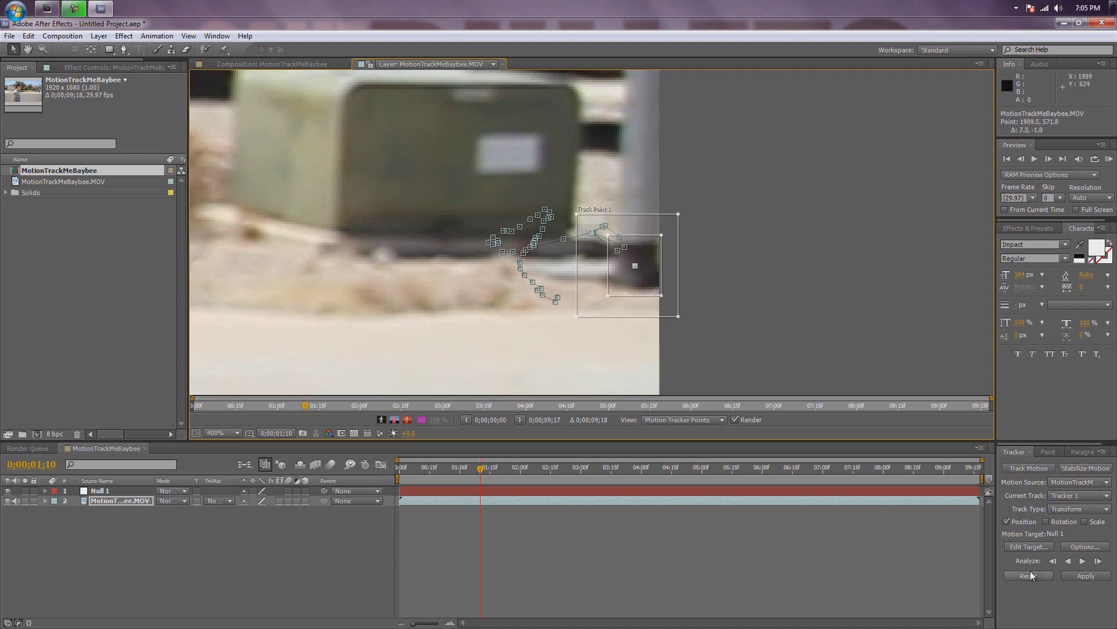
Analyze forward frame by frame to 0;00;01;12, moving Track Point 1 back onto the pole's dark base at each frame.
click(1098, 561)
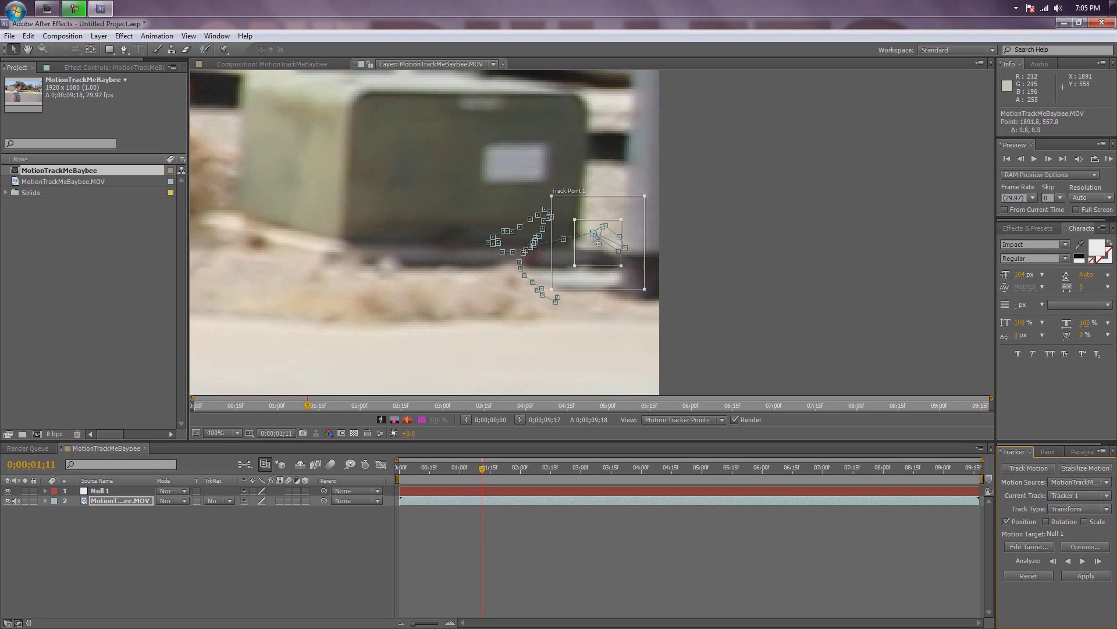
drag(599, 247, 643, 276)
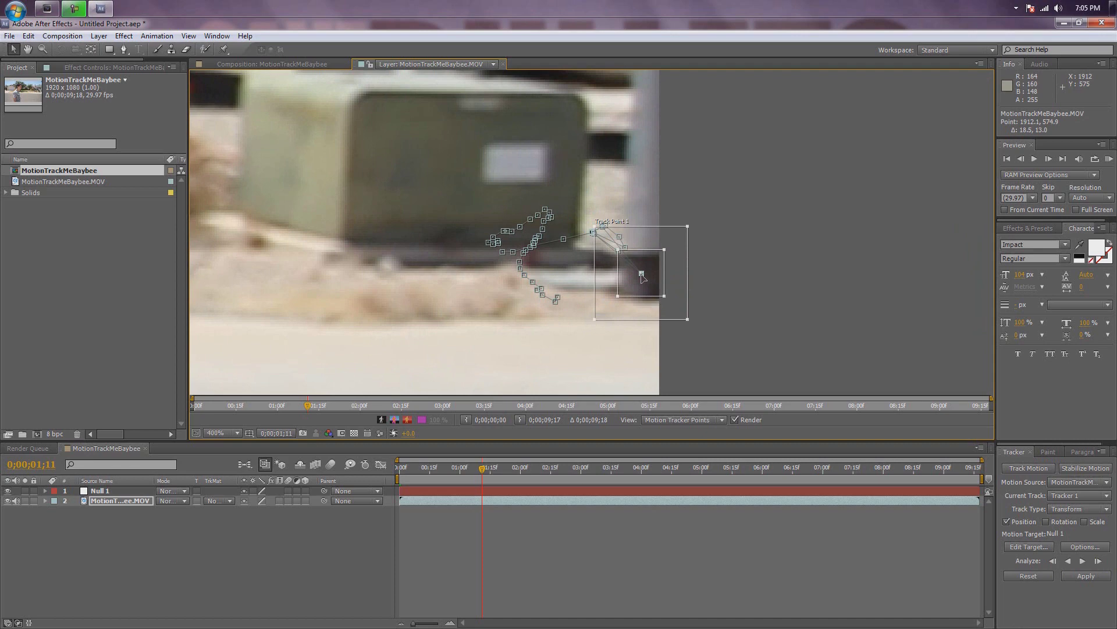
click(1098, 561)
drag(584, 254, 637, 298)
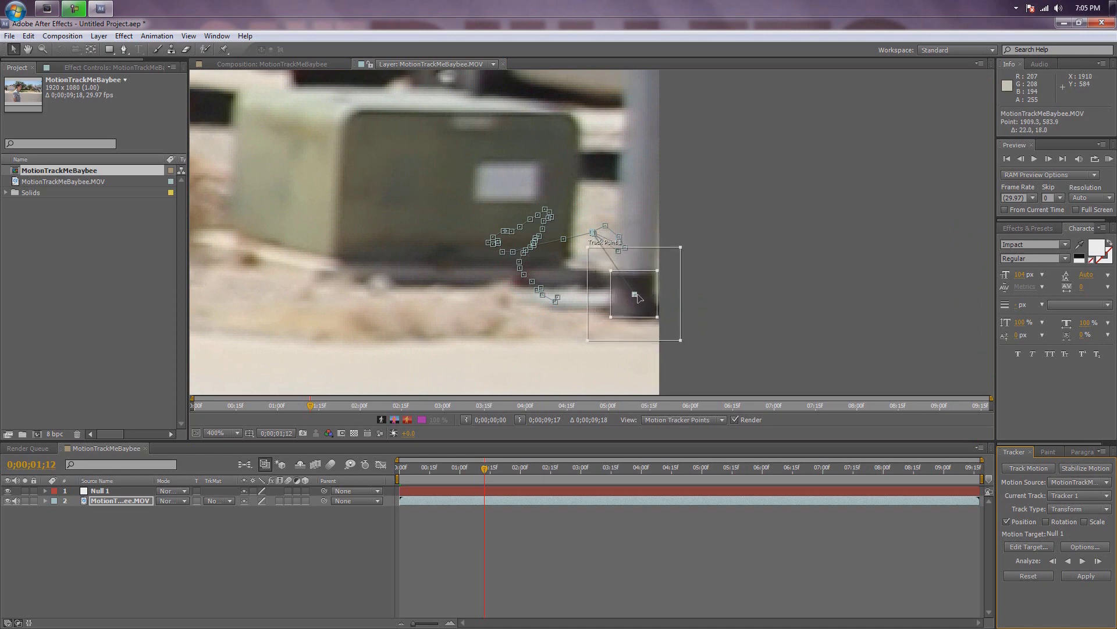
Analyze the track forward one frame at a time from 0;00;01;12 to 0;00;02;05.
click(1098, 561)
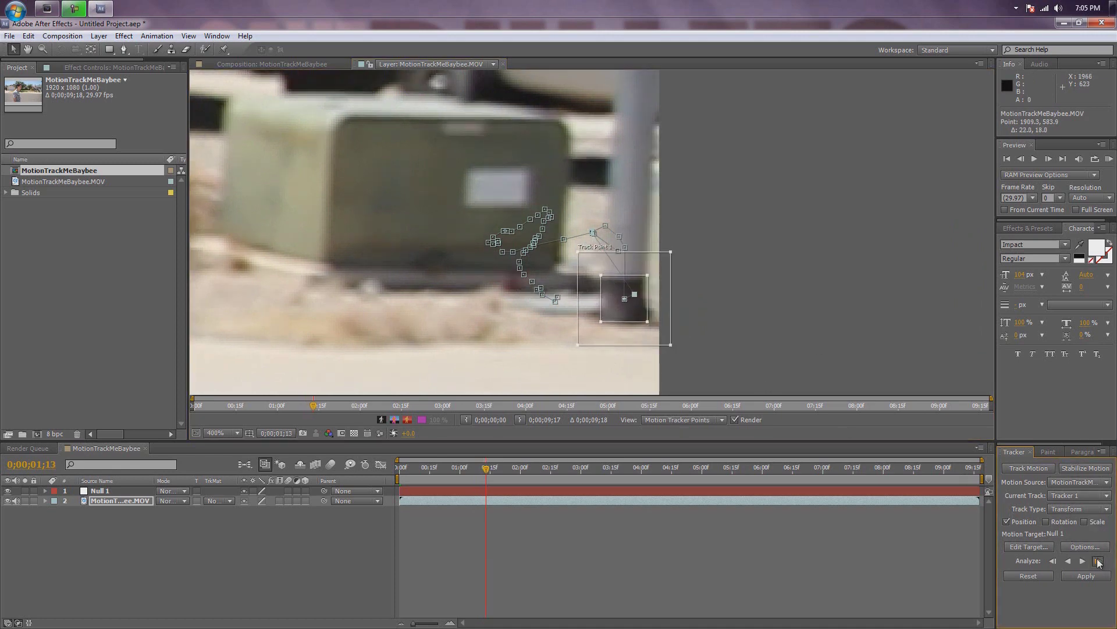
click(1098, 560)
click(1098, 560)
click(1098, 560)
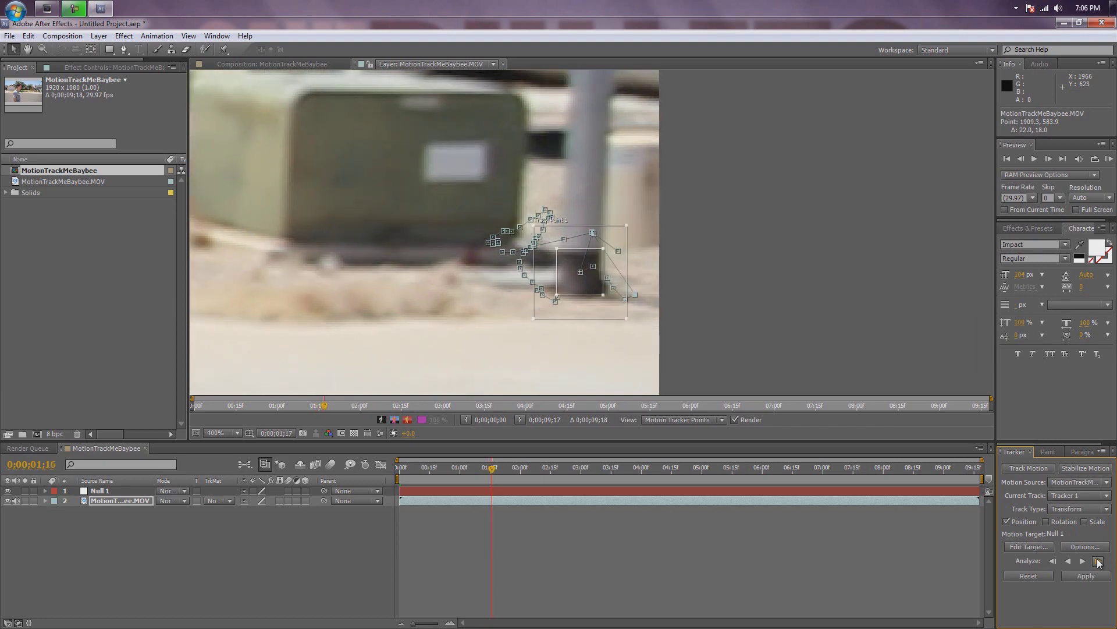
click(1099, 561)
click(1098, 560)
click(1099, 561)
click(1099, 561)
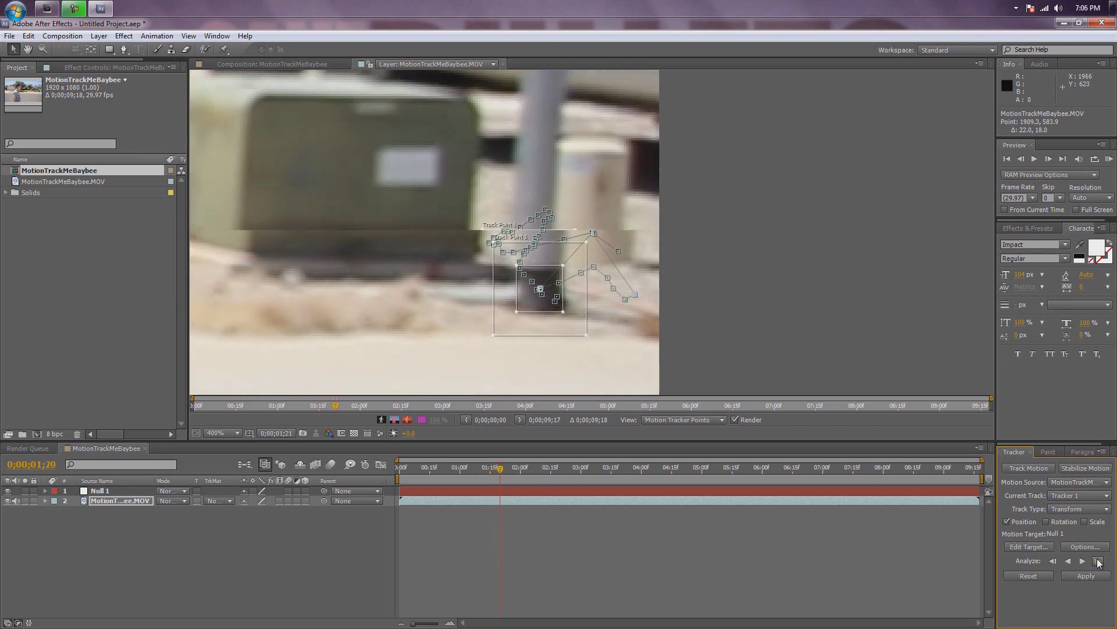
click(1098, 560)
click(1098, 561)
click(1099, 560)
click(1099, 560)
click(1098, 560)
click(1098, 560)
click(1098, 560)
click(1098, 561)
click(1099, 560)
click(1098, 561)
click(1098, 561)
click(1099, 560)
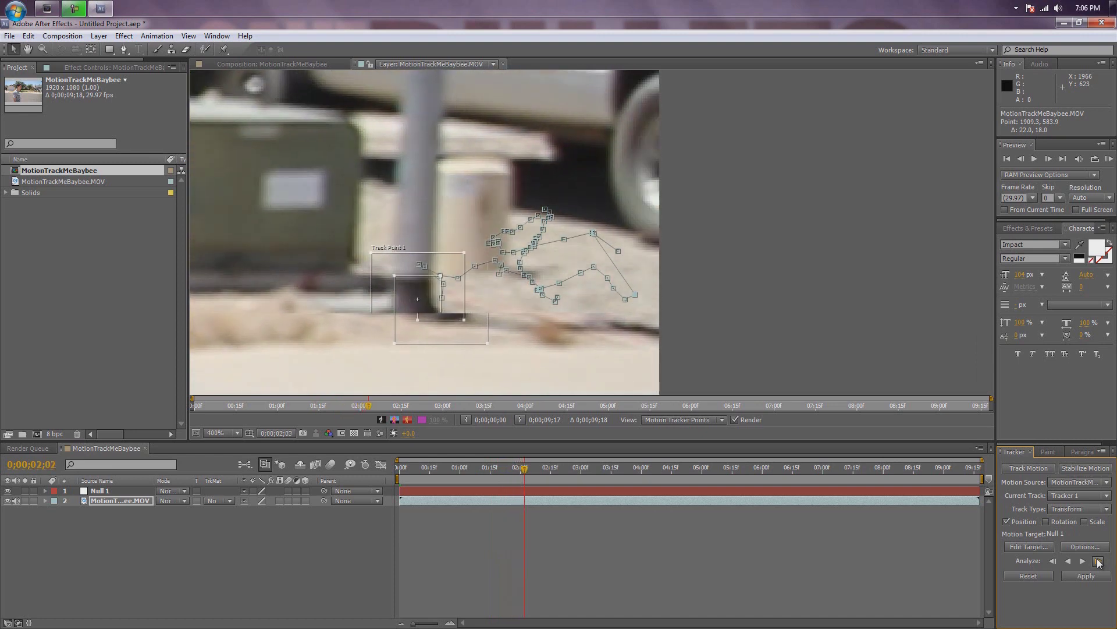
click(1098, 560)
click(1098, 560)
click(1098, 560)
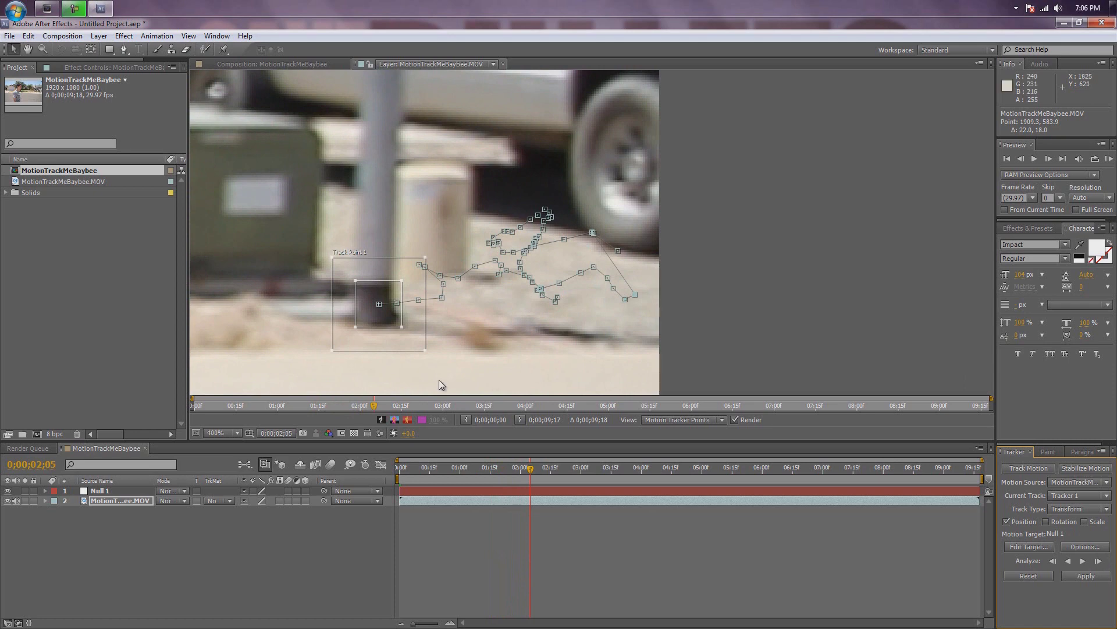
Nudge Track Point 1 onto the pole base at 0;00;02;05 and analyze forward frame by frame to 0;00;02;08.
drag(397, 324, 390, 324)
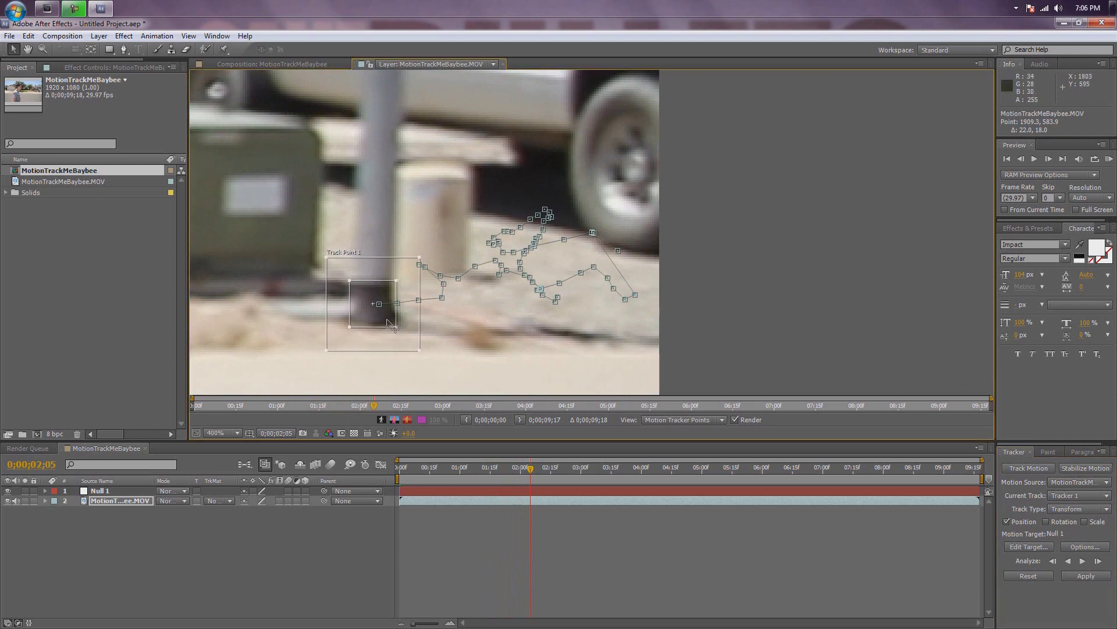
click(1096, 561)
click(1096, 560)
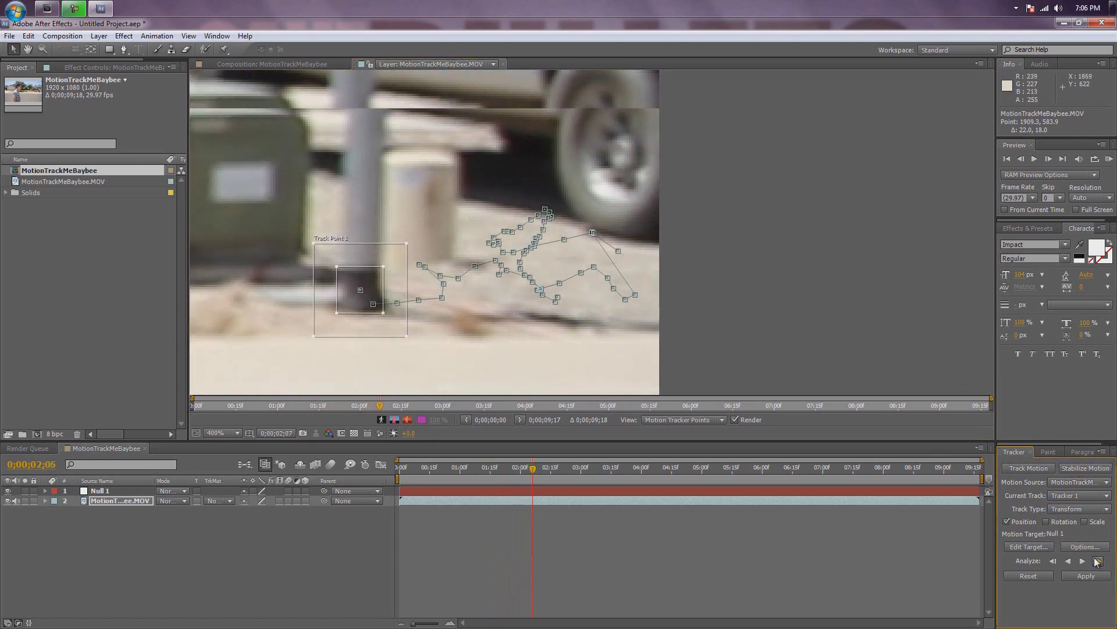
click(1097, 560)
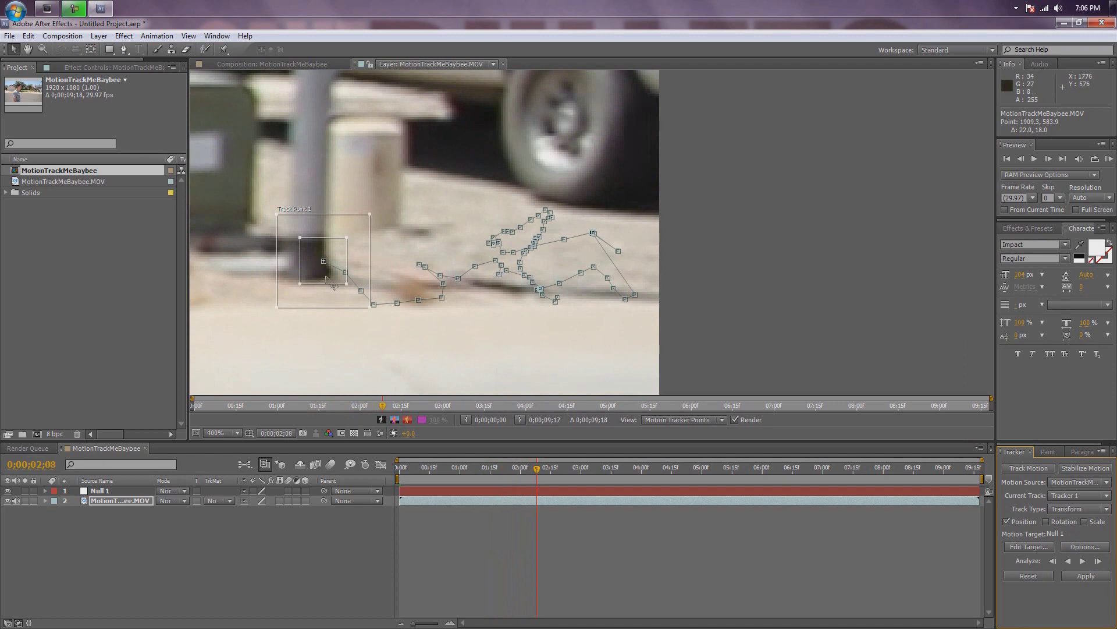
Recentre Track Point 1 on the pole base at 0;00;02;08 and 0;00;02;07 while analyzing backward to 0;00;02;06.
drag(332, 285, 320, 285)
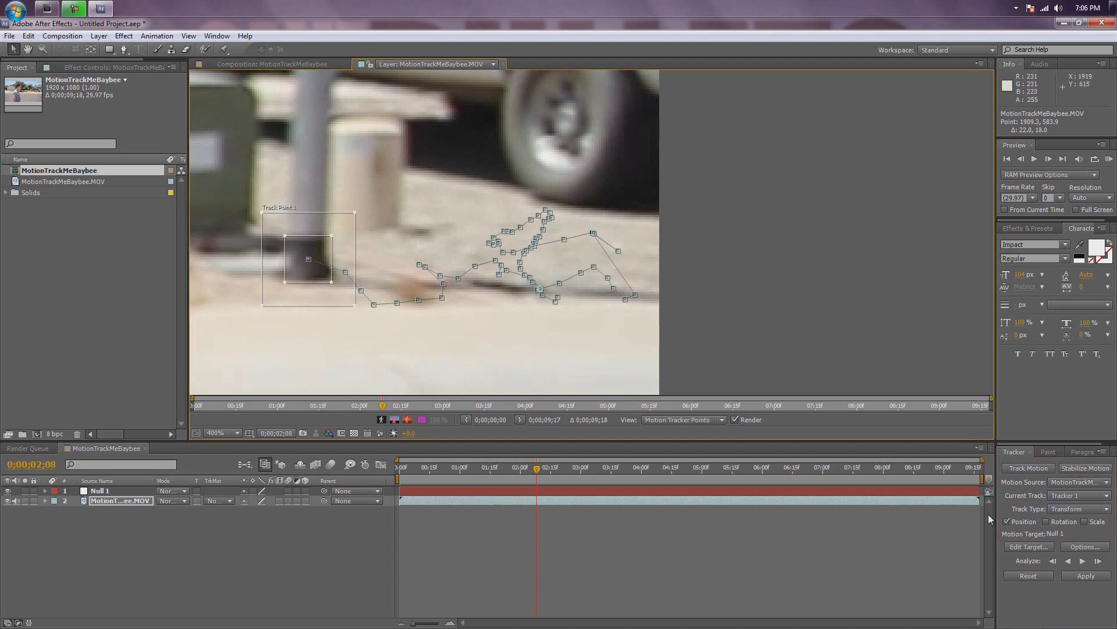
click(1067, 562)
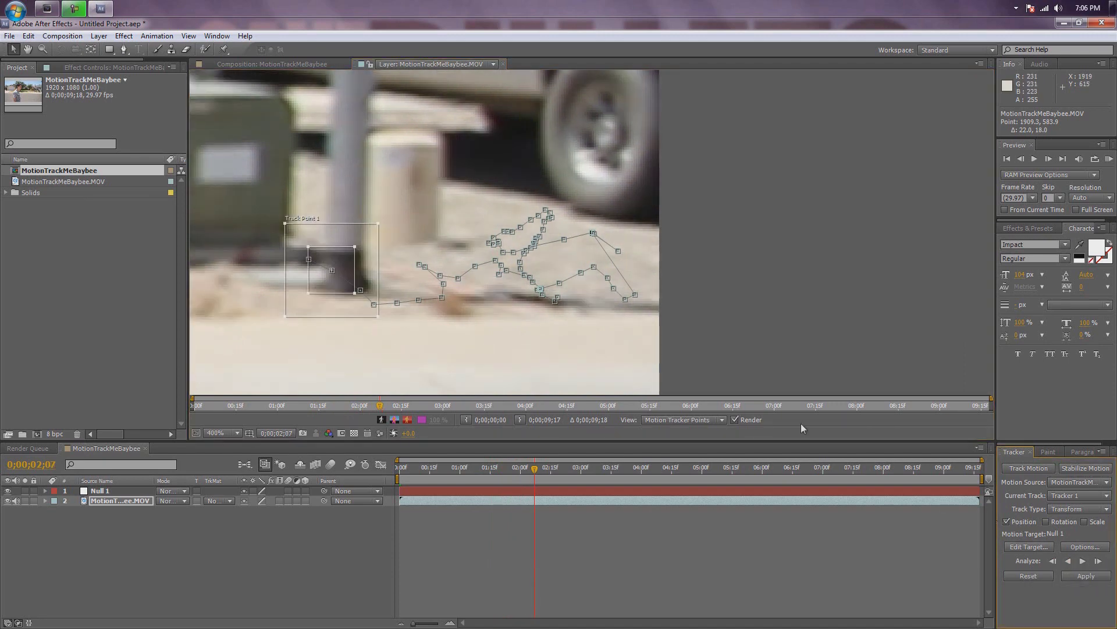
drag(331, 298, 346, 288)
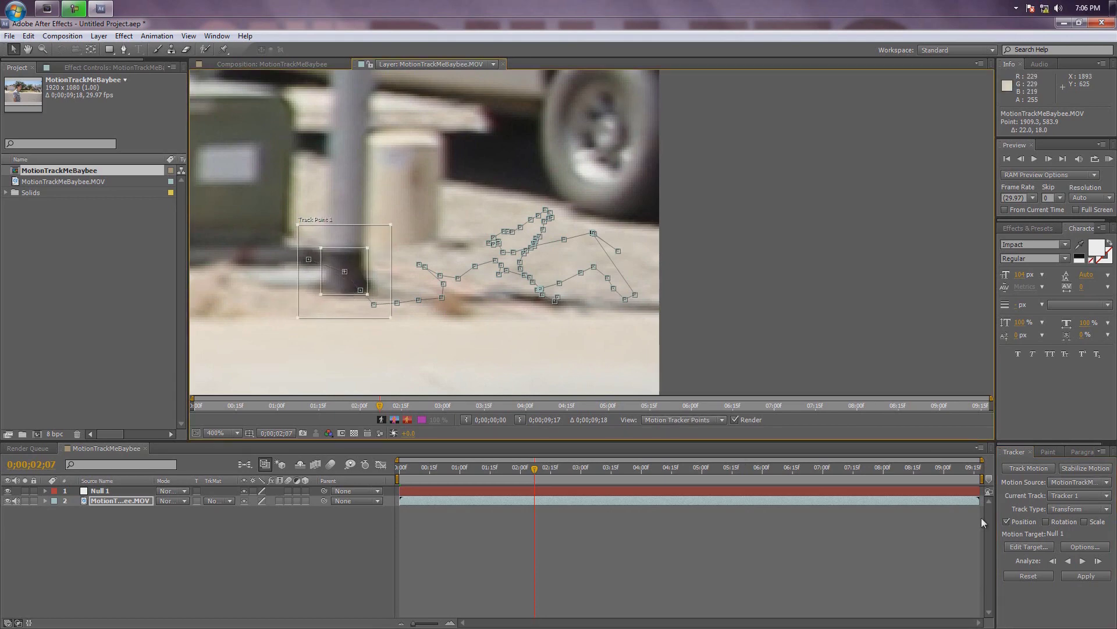
click(1067, 561)
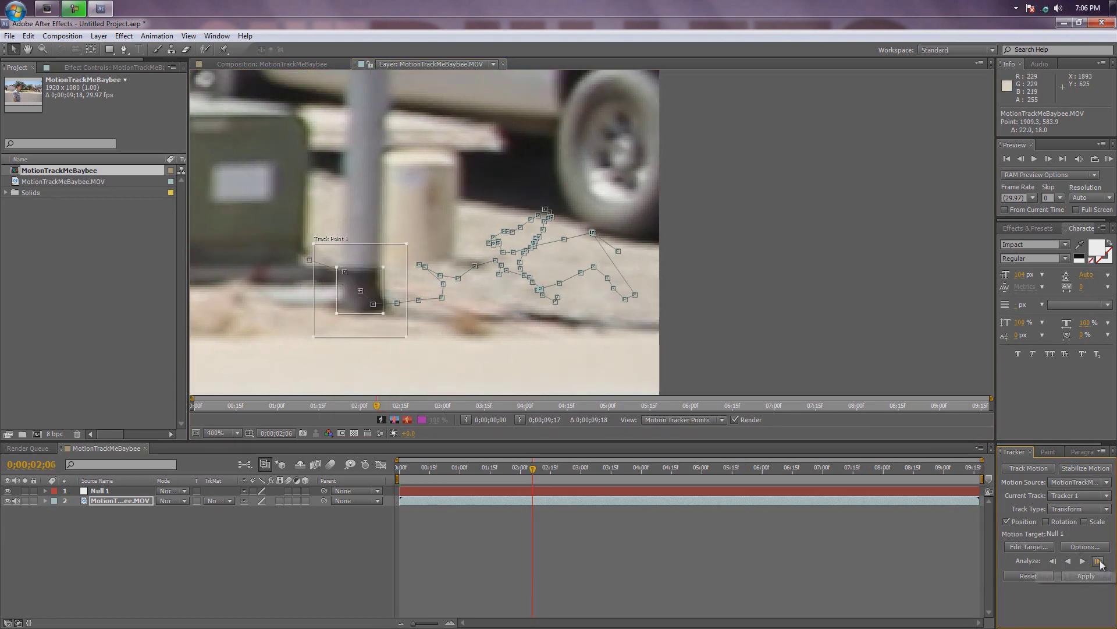
Analyze forward frame by frame to 0;00;02;09 and recentre Track Point 1 on the pole's dark base there.
click(1098, 561)
click(1098, 561)
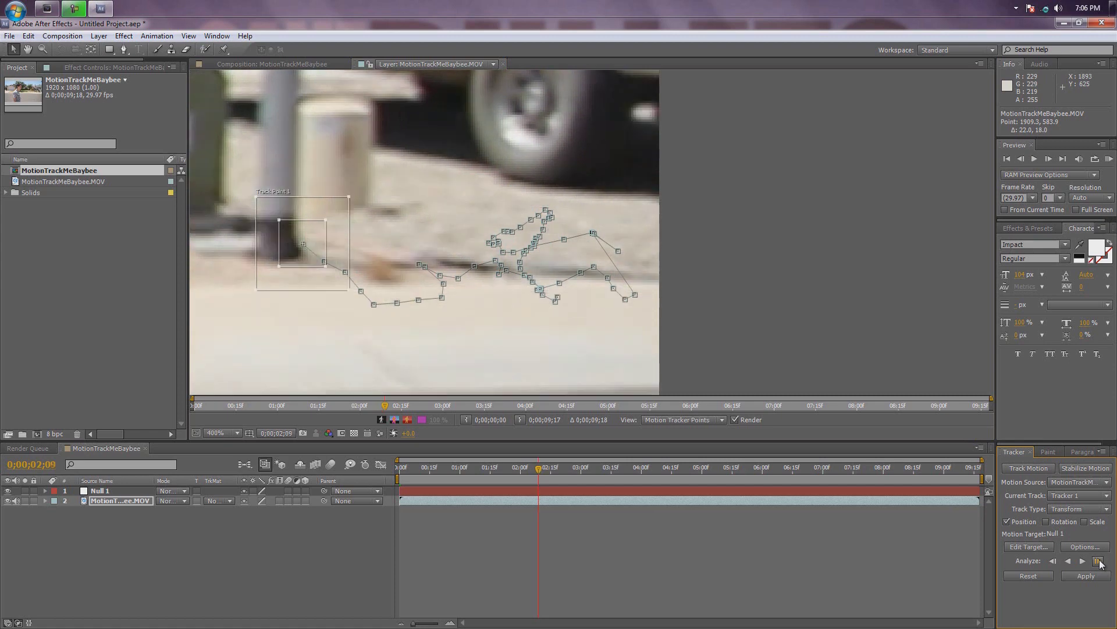
drag(315, 256, 287, 250)
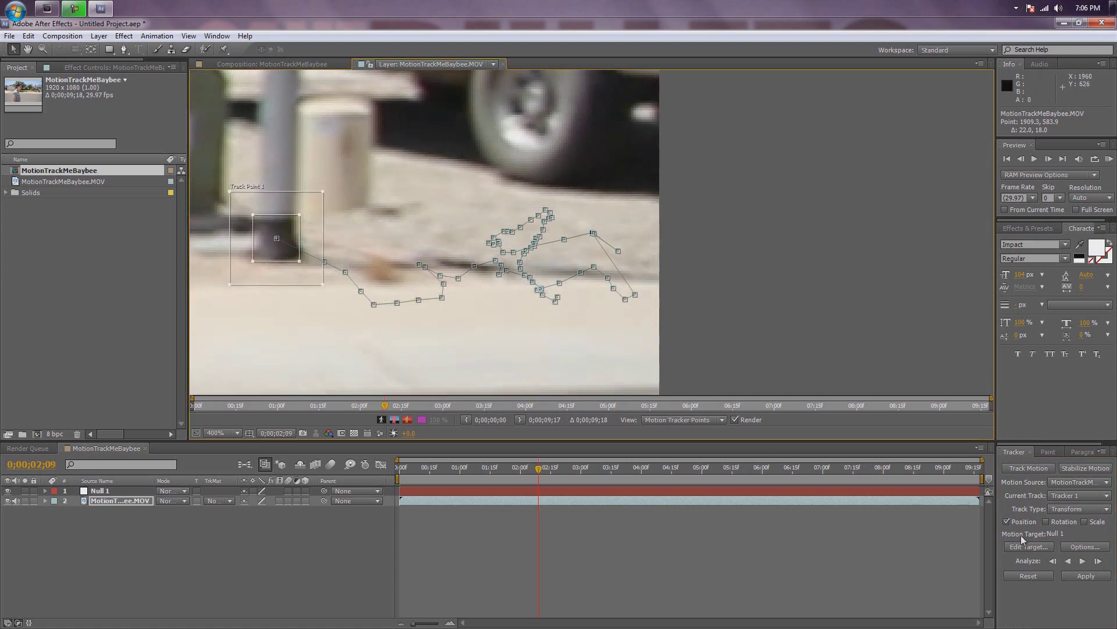
Analyze the track forward one frame at a time from 0;00;02;09 to 0;00;02;20.
click(1098, 561)
click(1098, 561)
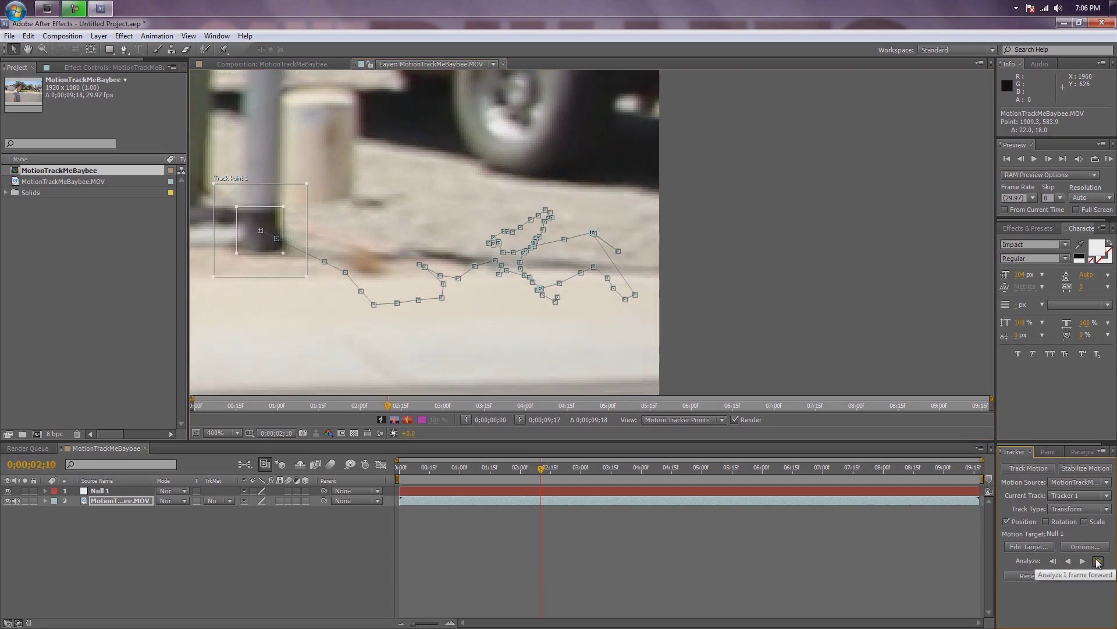
click(1098, 561)
click(1098, 561)
key(h)
drag(369, 282, 606, 279)
click(1099, 561)
click(1098, 561)
click(1098, 561)
click(1098, 561)
click(1098, 561)
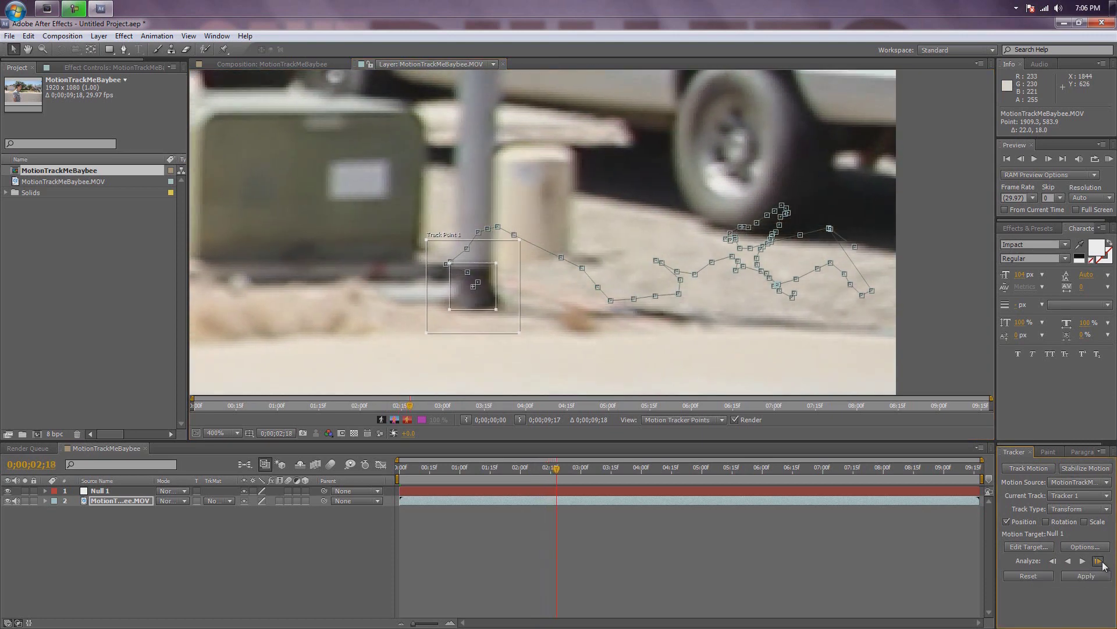
click(1099, 561)
click(1098, 561)
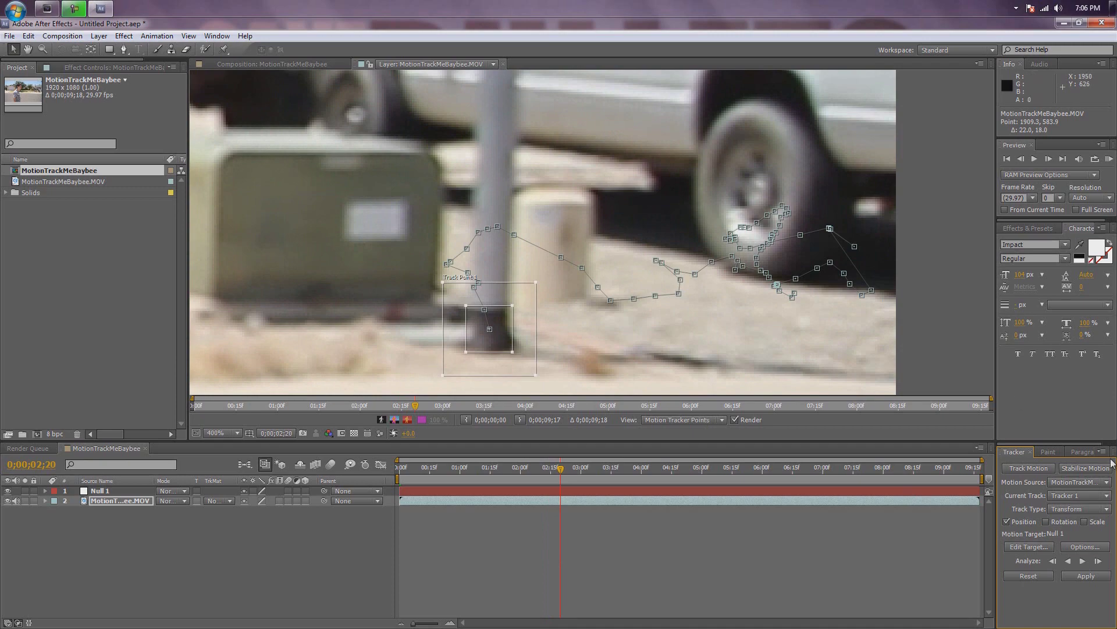
Analyze the track forward one frame at a time from 0;00;02;20 to 0;00;03;12.
click(1098, 561)
click(1098, 561)
click(1099, 561)
click(1098, 561)
click(1099, 561)
click(1098, 561)
click(1098, 561)
click(1099, 561)
click(1099, 561)
click(1099, 561)
click(1098, 561)
click(1098, 561)
click(1099, 561)
click(1099, 561)
click(1098, 561)
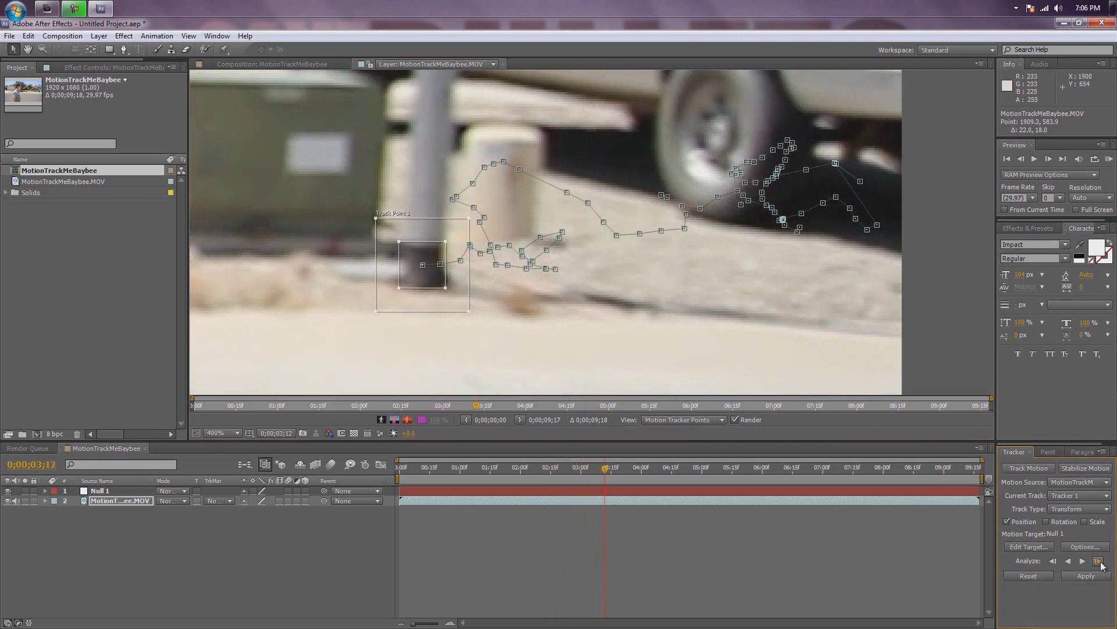
Analyze backward to 0;00;03;20, then re-analyze the pole base forward frame by frame to 0;00;03;28.
click(1052, 561)
click(1052, 560)
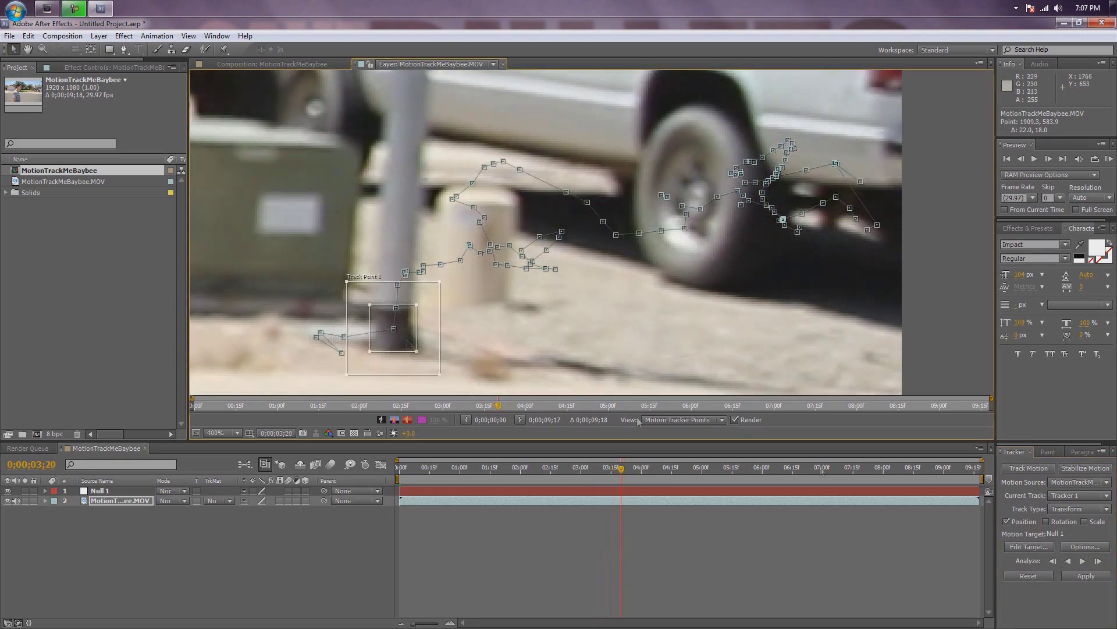
click(1098, 561)
click(1098, 561)
click(1099, 561)
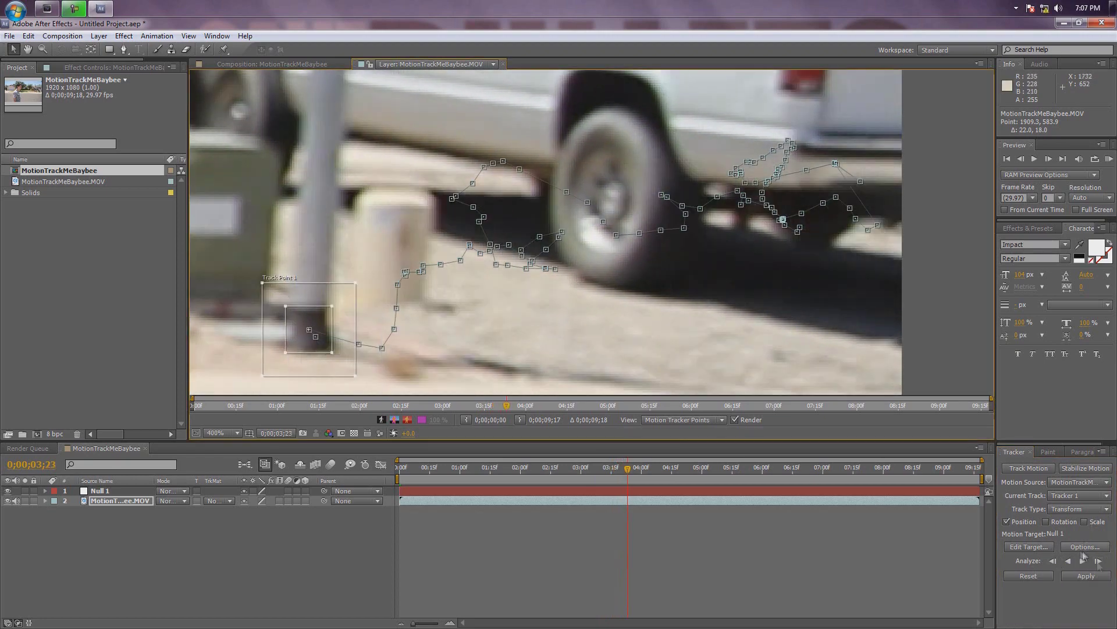
click(1098, 561)
click(1098, 561)
click(1098, 561)
click(1098, 561)
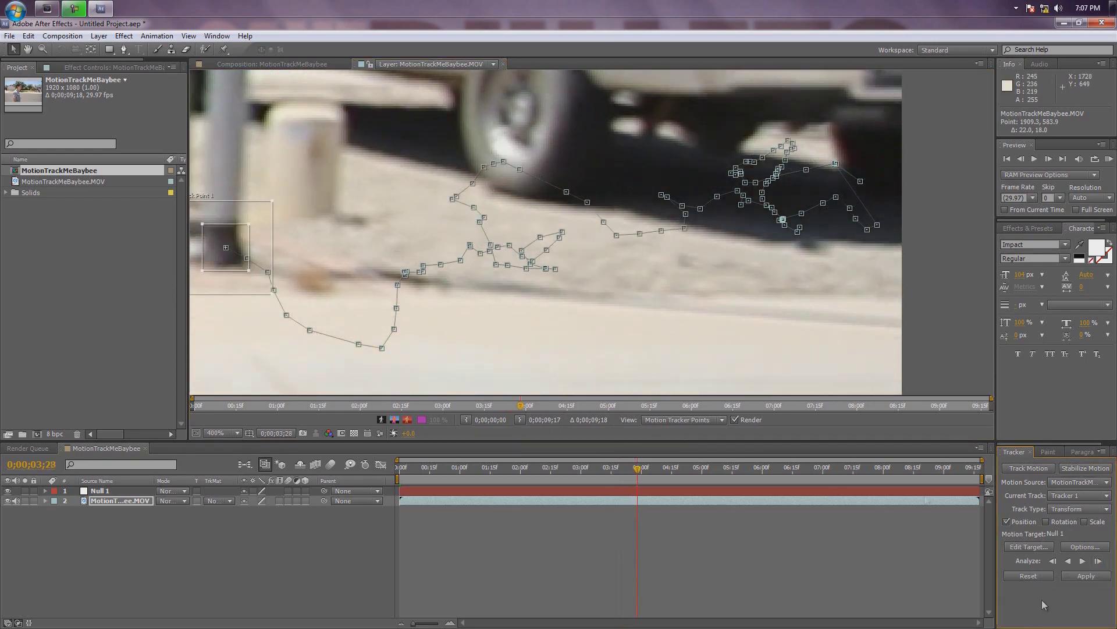
Analyze the track forward one frame at a time from 0;00;03;28 to 0;00;04;16.
click(1098, 561)
click(1098, 561)
click(1098, 561)
click(1098, 561)
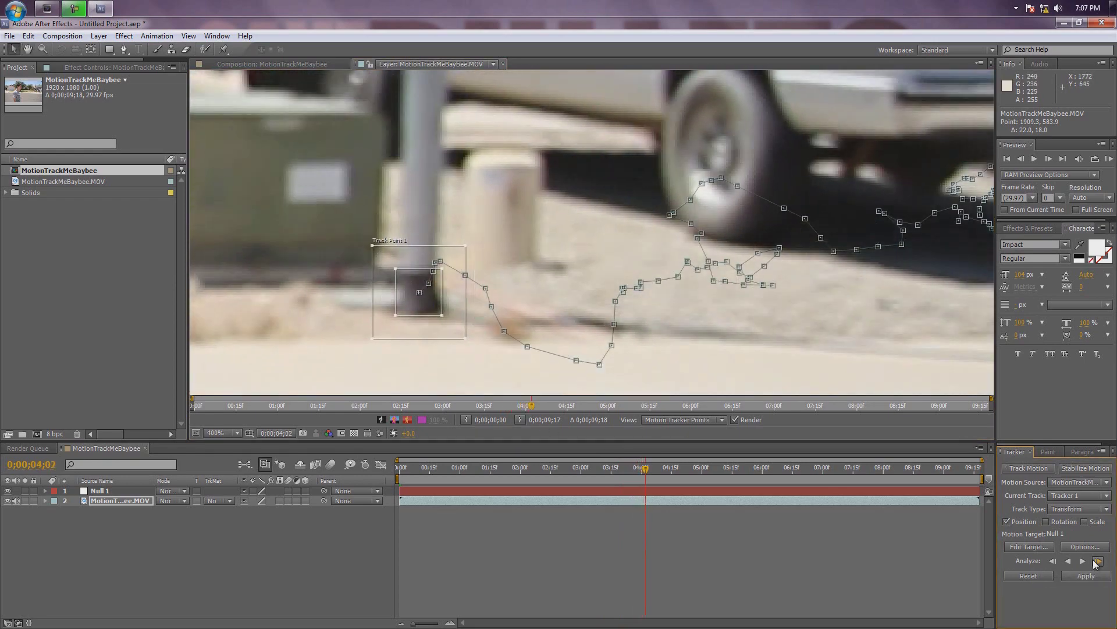
click(1098, 561)
click(1098, 561)
click(1099, 561)
click(1099, 561)
click(1098, 561)
click(1098, 561)
click(1098, 561)
click(1099, 561)
click(1098, 561)
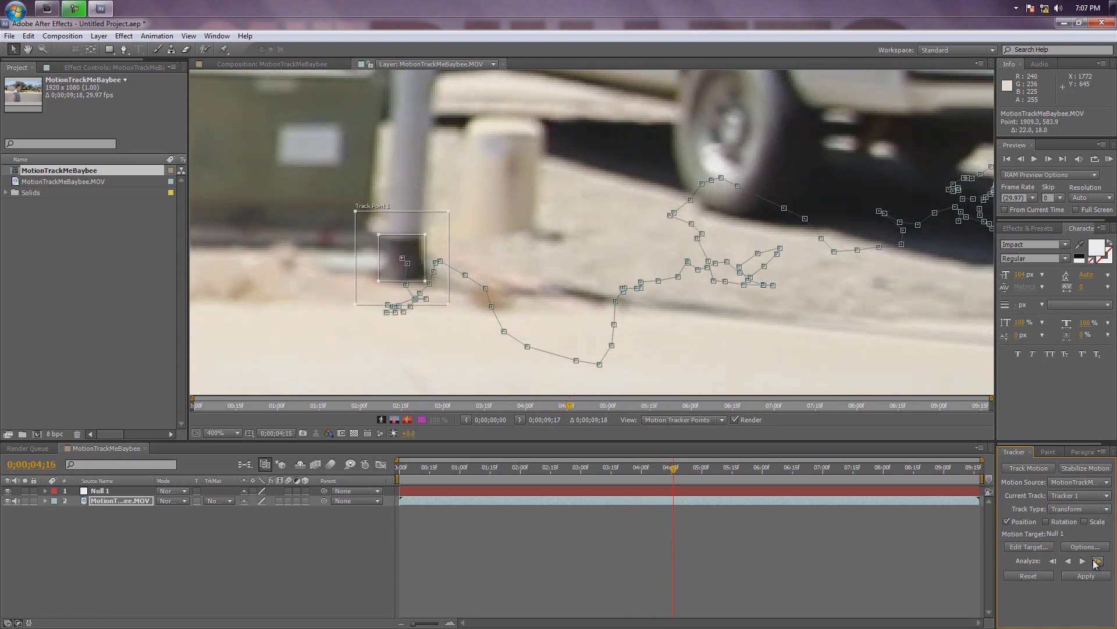
Analyze the track forward one frame at a time from 0;00;04;16 to 0;00;05;07.
click(1098, 561)
click(1098, 561)
click(1098, 561)
click(1098, 561)
click(1099, 561)
click(1099, 561)
click(1098, 561)
click(1098, 561)
click(1098, 561)
click(1098, 561)
click(1098, 561)
click(1099, 561)
click(1098, 561)
click(1098, 561)
click(1098, 561)
click(1098, 561)
click(1099, 561)
click(1098, 561)
click(1098, 561)
click(1098, 561)
click(1099, 561)
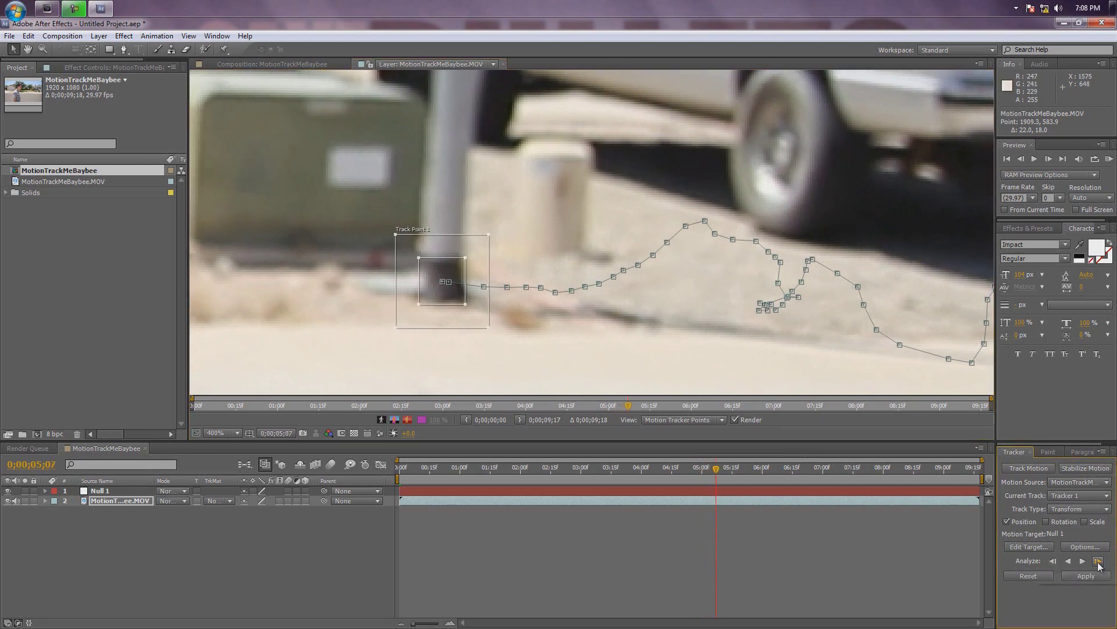
Analyze the track forward one frame at a time from 0;00;05;07 to 0;00;05;13.
click(1098, 561)
click(1098, 561)
click(1098, 561)
click(1098, 561)
click(1098, 561)
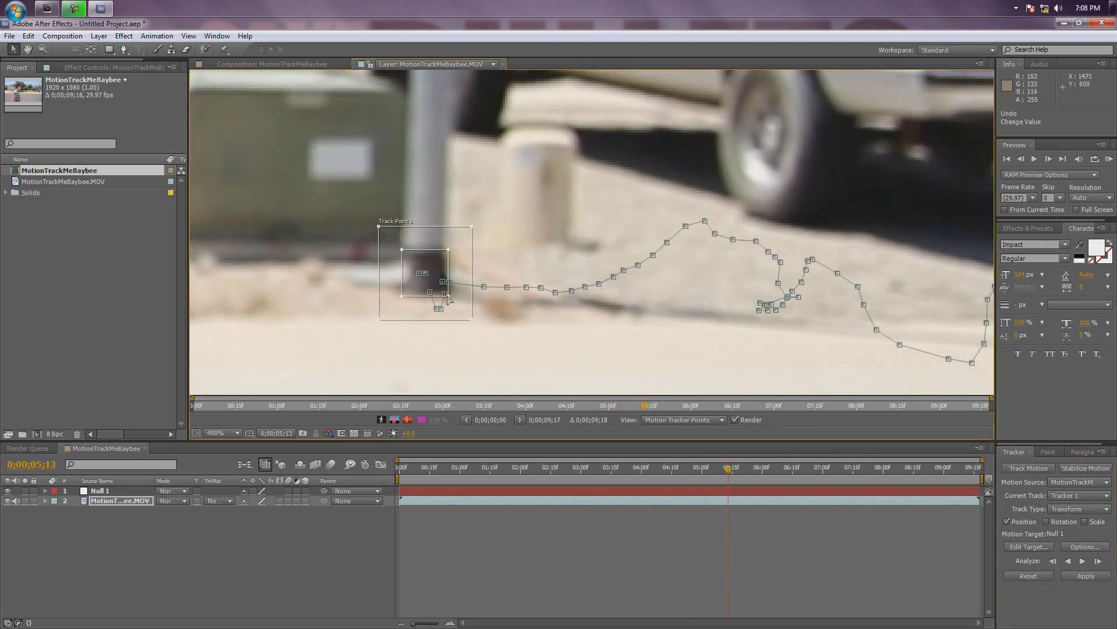
Undo the last Track Point 1 change and enlarge its feature and search regions around the pole base.
key(ctrl+z)
drag(401, 307, 383, 312)
drag(495, 230, 499, 211)
Analyze forward frame by frame with the enlarged regions from 0;00;05;13 to 0;00;06;06.
click(1098, 561)
click(1098, 561)
click(1098, 561)
click(1098, 561)
click(1098, 561)
click(1098, 561)
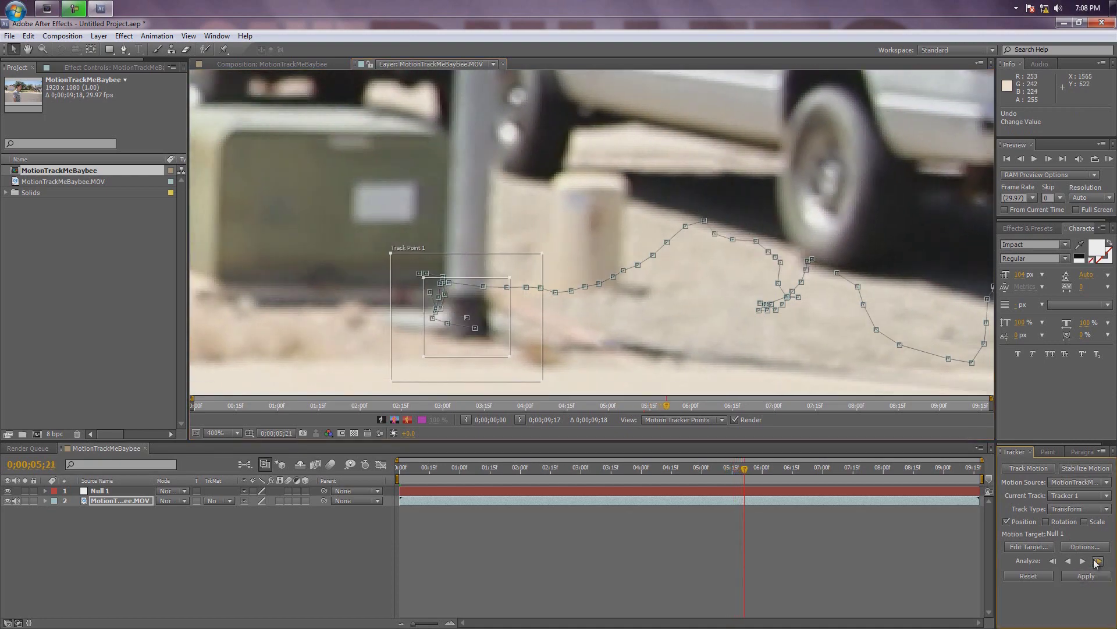
click(1099, 561)
click(1098, 561)
click(1099, 561)
click(1098, 561)
click(1098, 561)
click(1098, 561)
Analyze the remaining footage forward continuously to its end at 0;00;09;17 and view the whole motion path.
click(1083, 561)
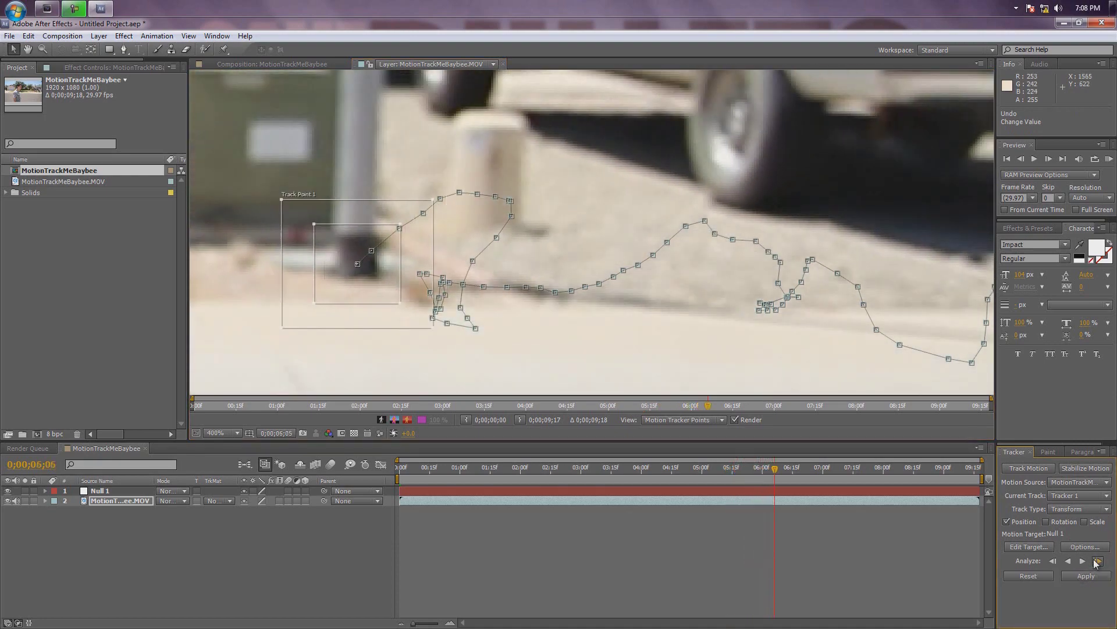
key(comma)
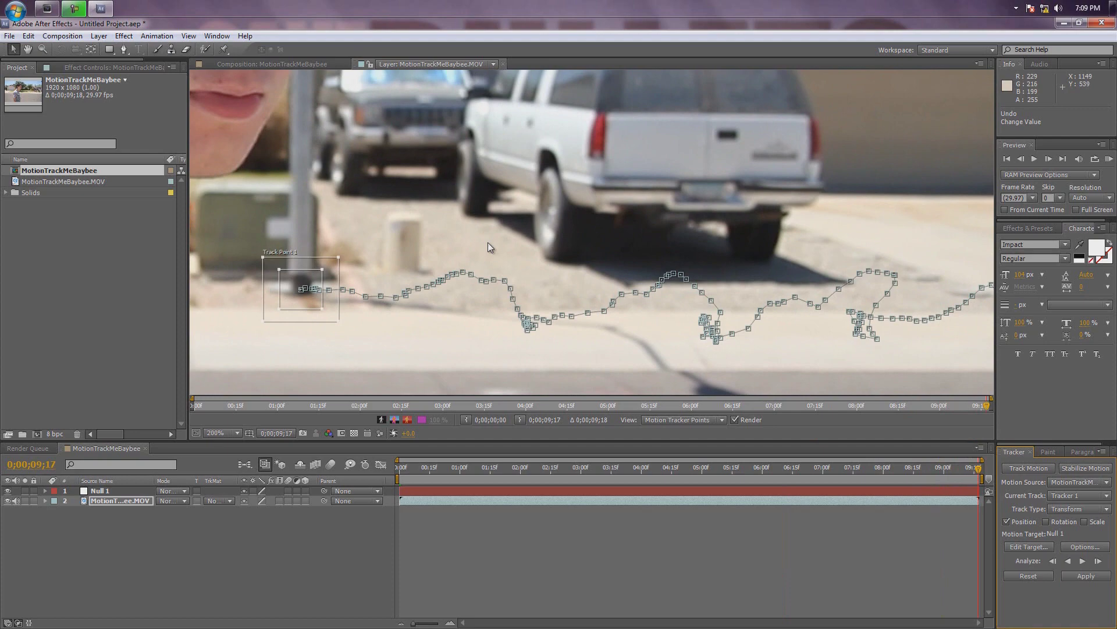
scroll(487, 242, down, 2)
key(h)
drag(488, 242, 633, 294)
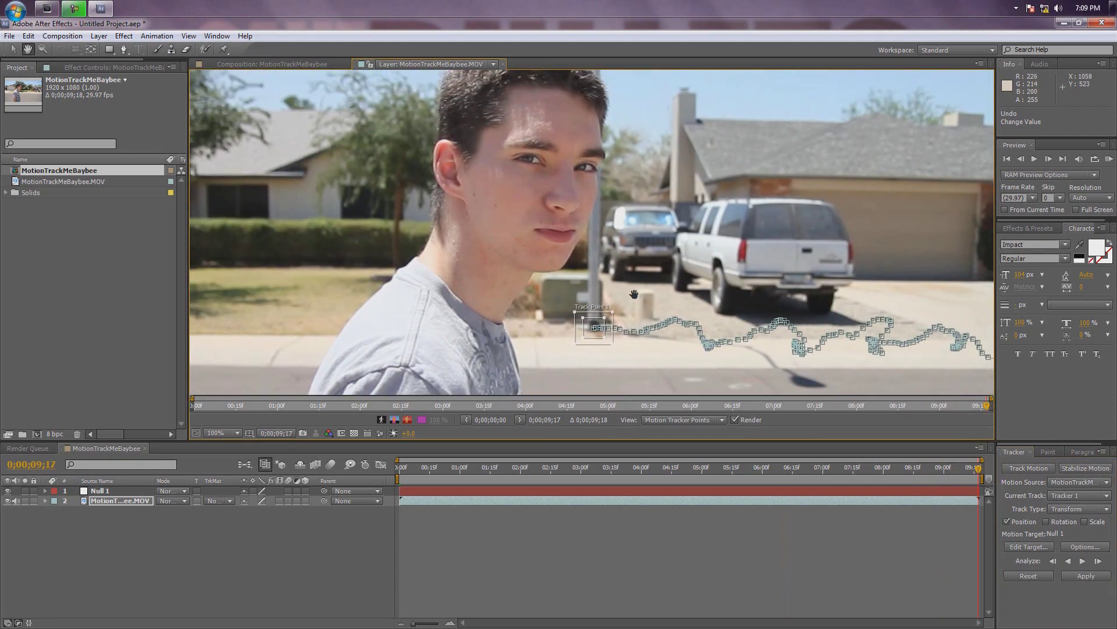
scroll(635, 295, down, 1)
drag(660, 258, 659, 231)
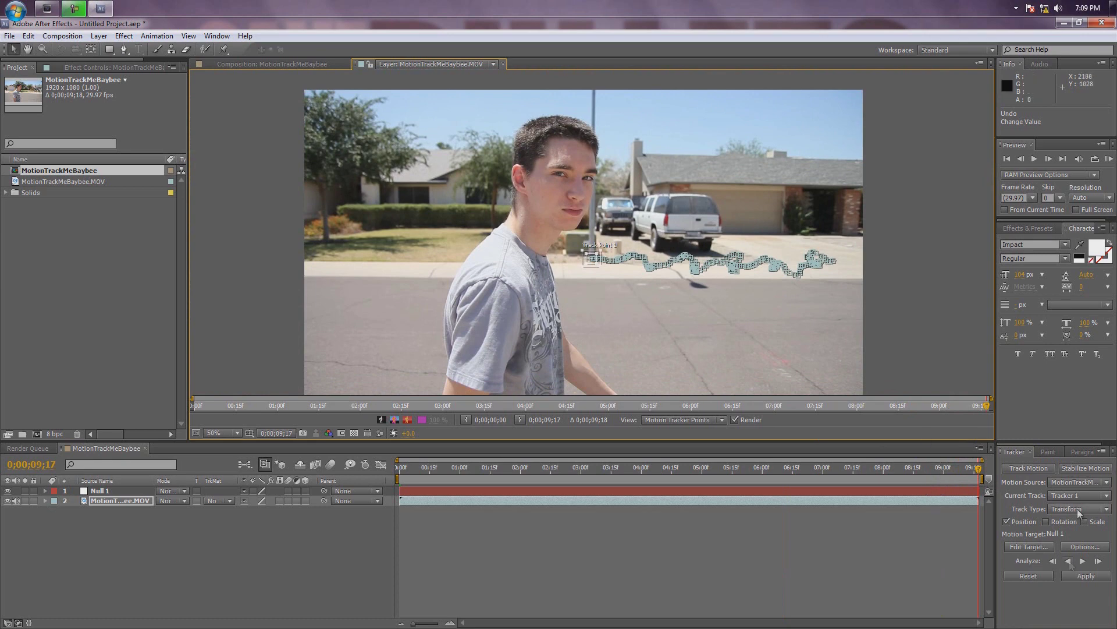
Set Null 1 as the layer that receives the tracked motion.
click(1035, 548)
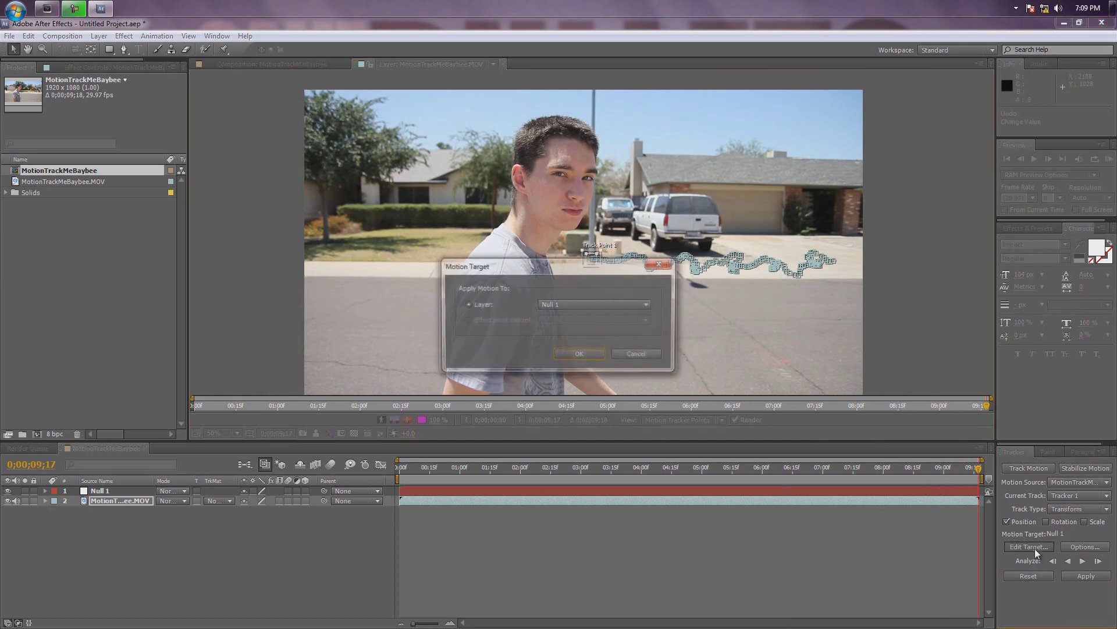
click(589, 305)
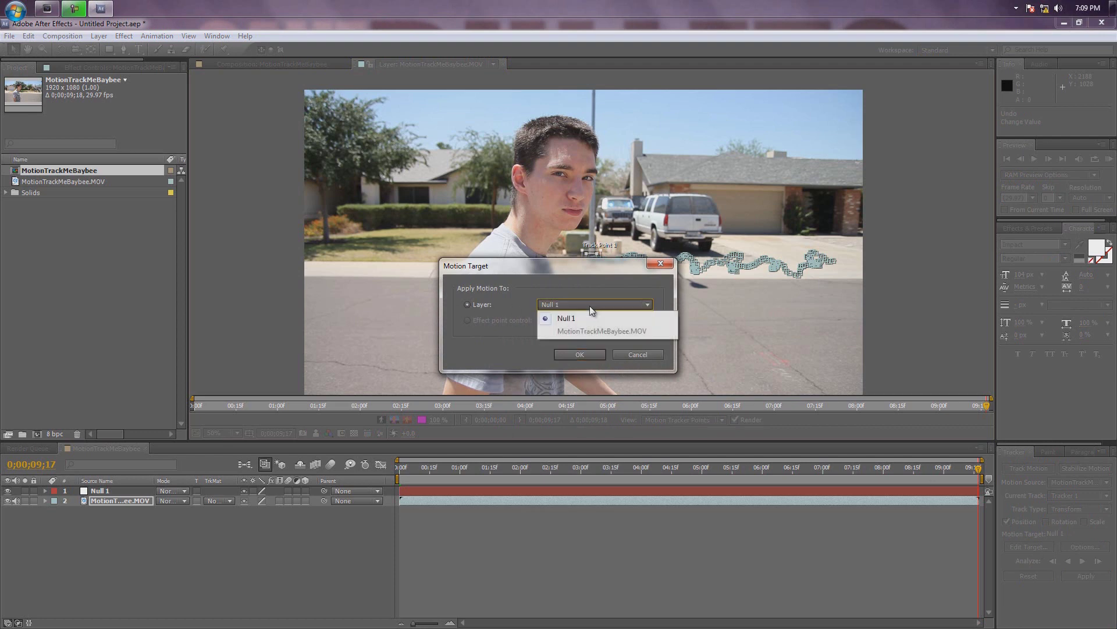
click(591, 316)
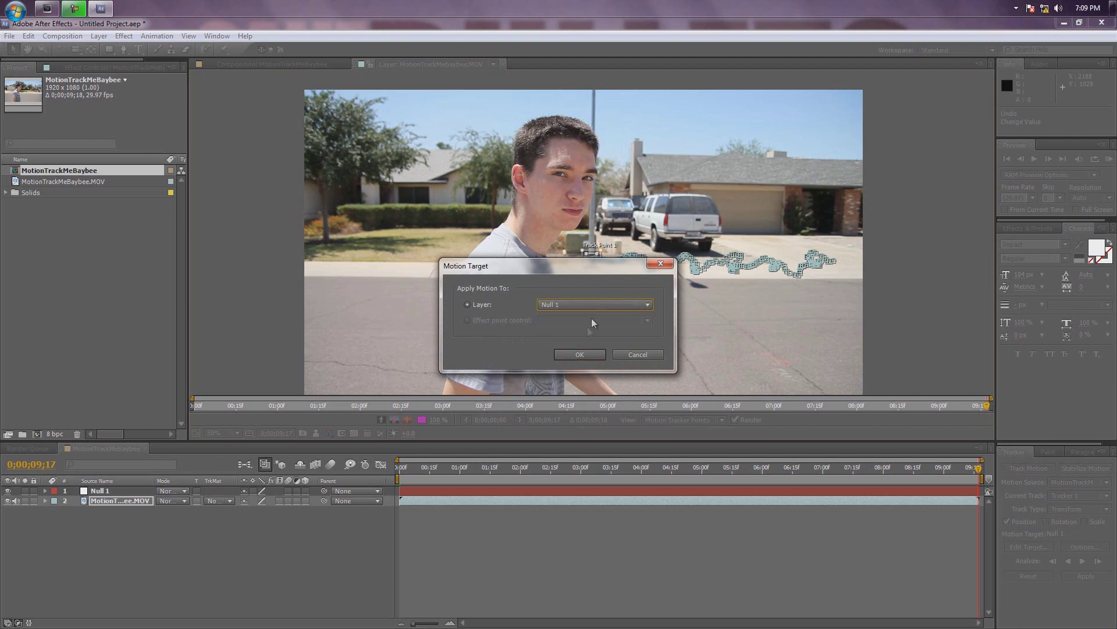
click(575, 354)
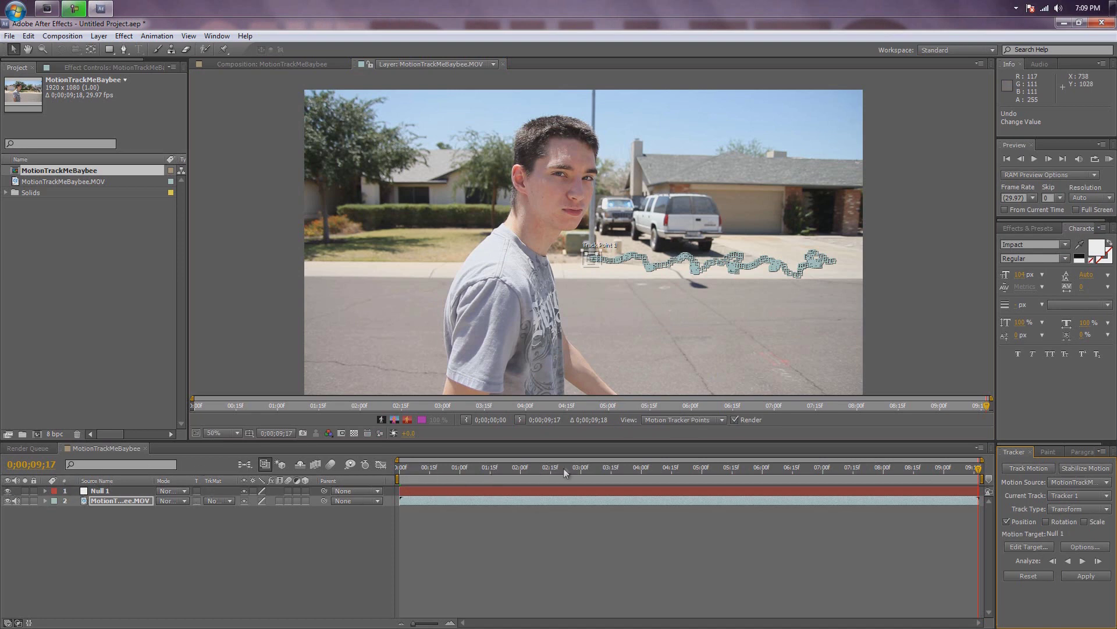
Apply the tracked motion to Null 1 in the X and Y dimensions.
drag(981, 475, 819, 478)
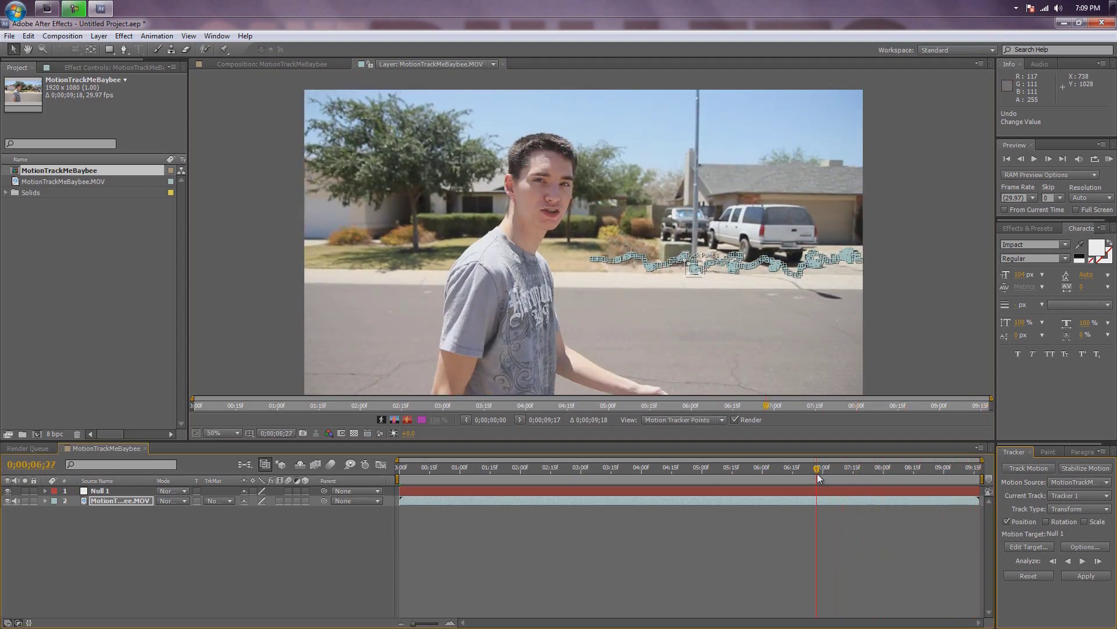
click(1086, 576)
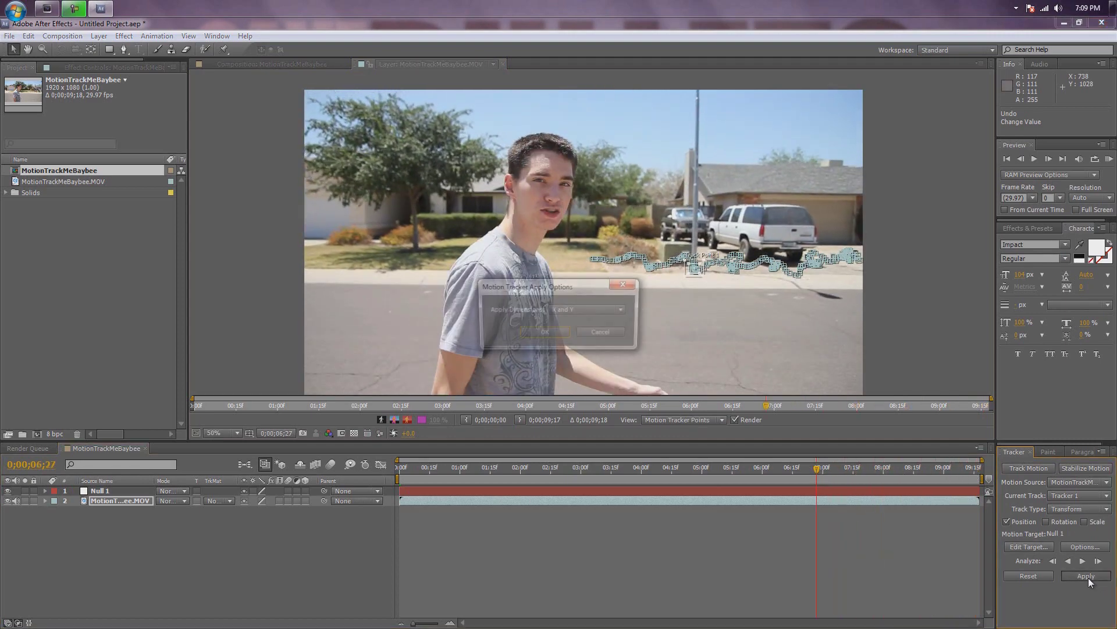
click(543, 333)
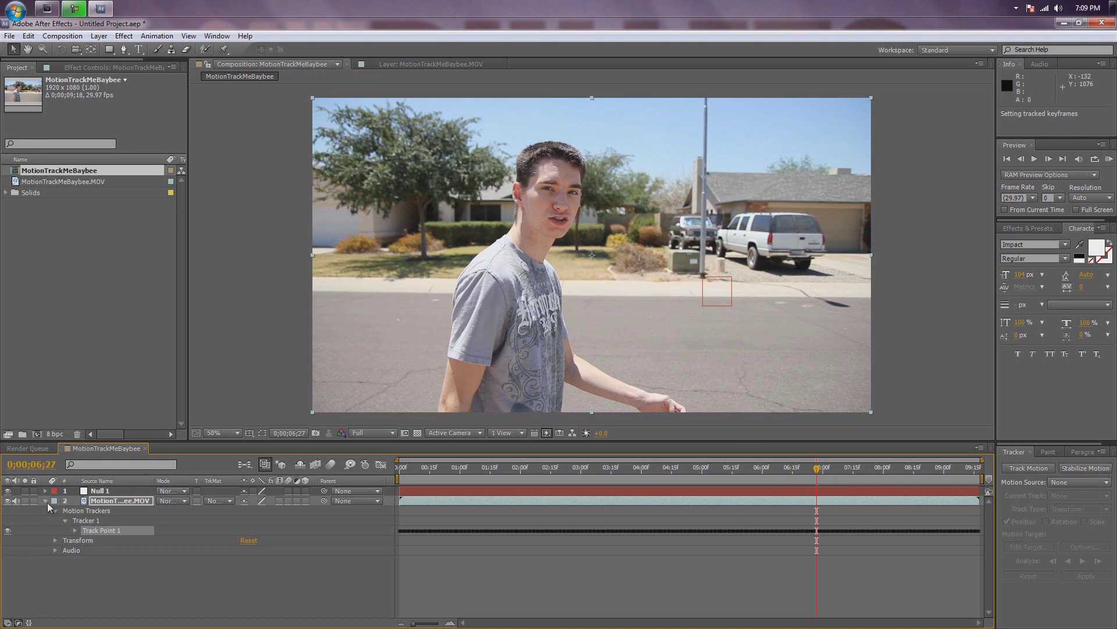
Collapse the footage layer's properties and check Null 1's position against the pole base at 0;00;03;03.
click(46, 501)
click(99, 492)
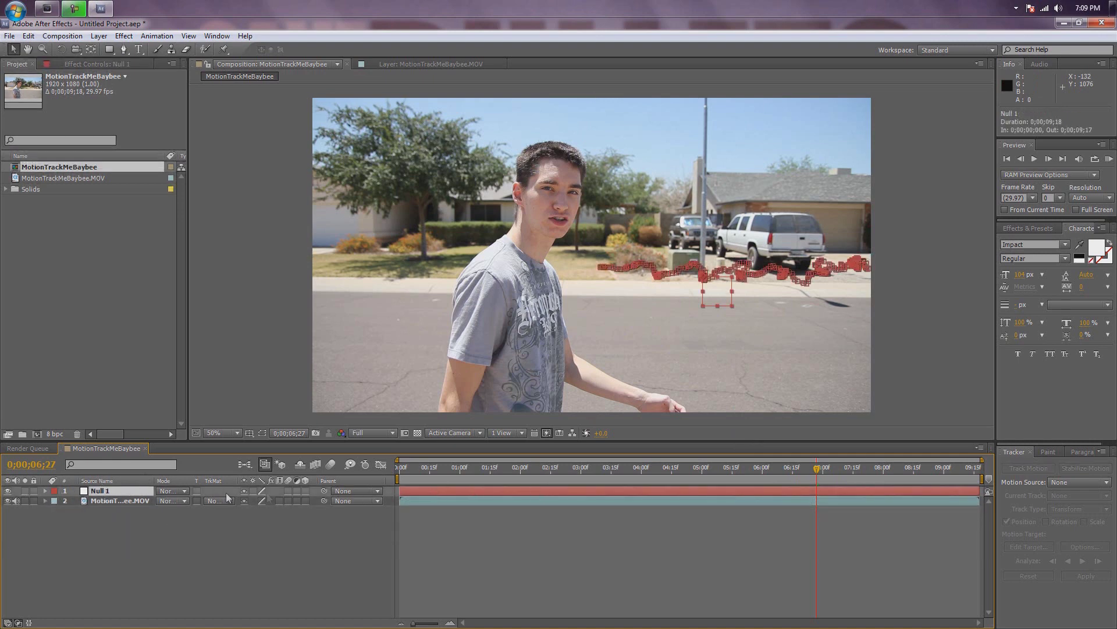
drag(823, 471, 586, 469)
click(919, 353)
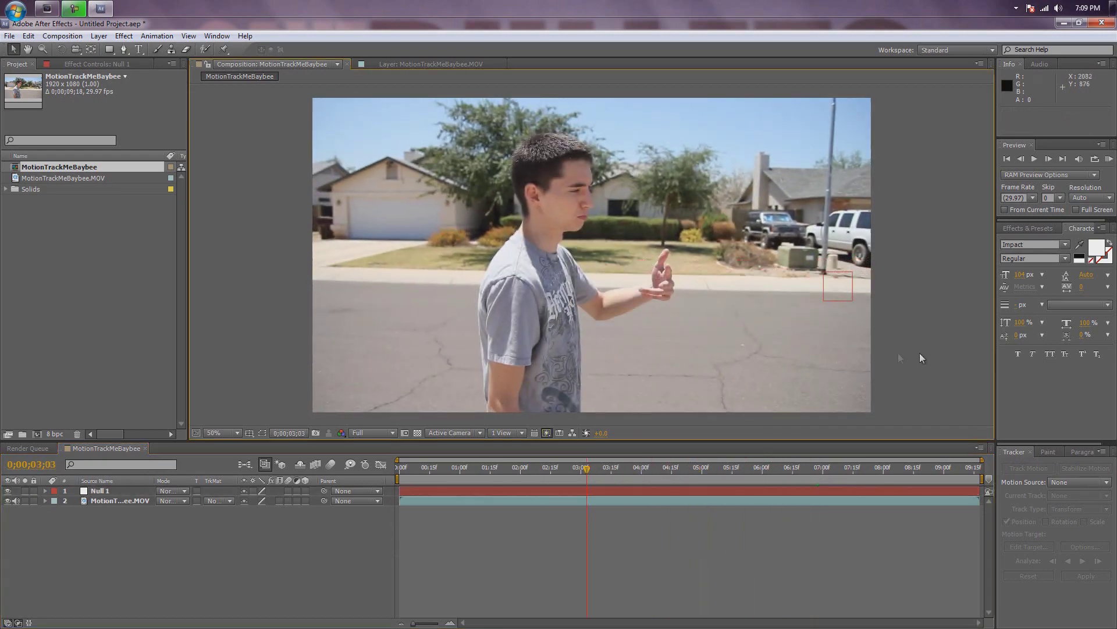
Preview the composition from RAM to check how Null 1 follows the pole base.
key(KP_0)
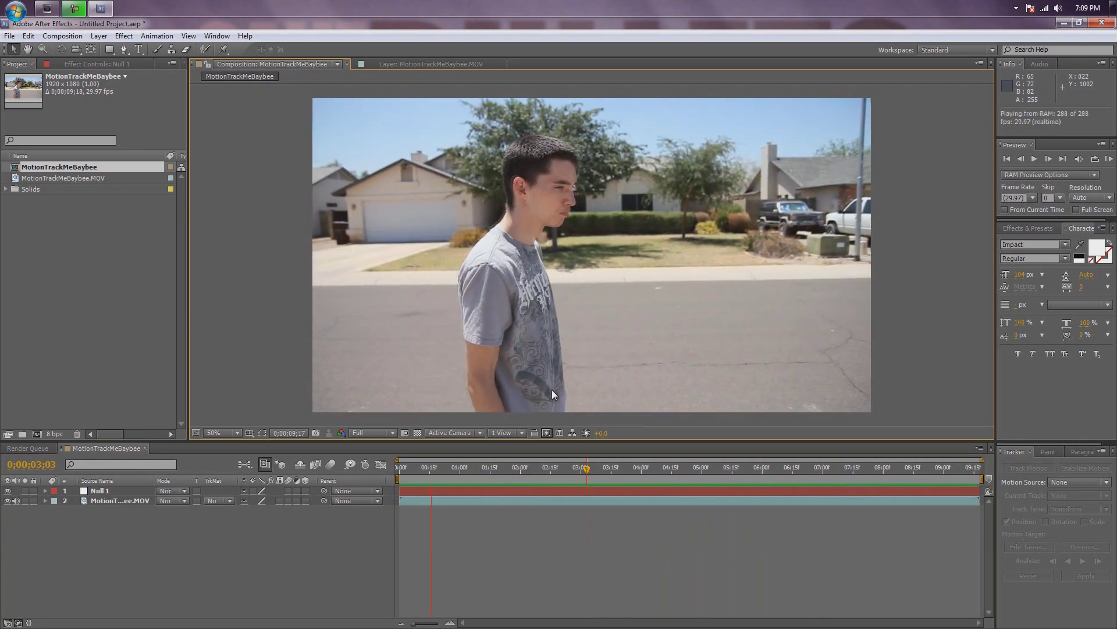
key(space)
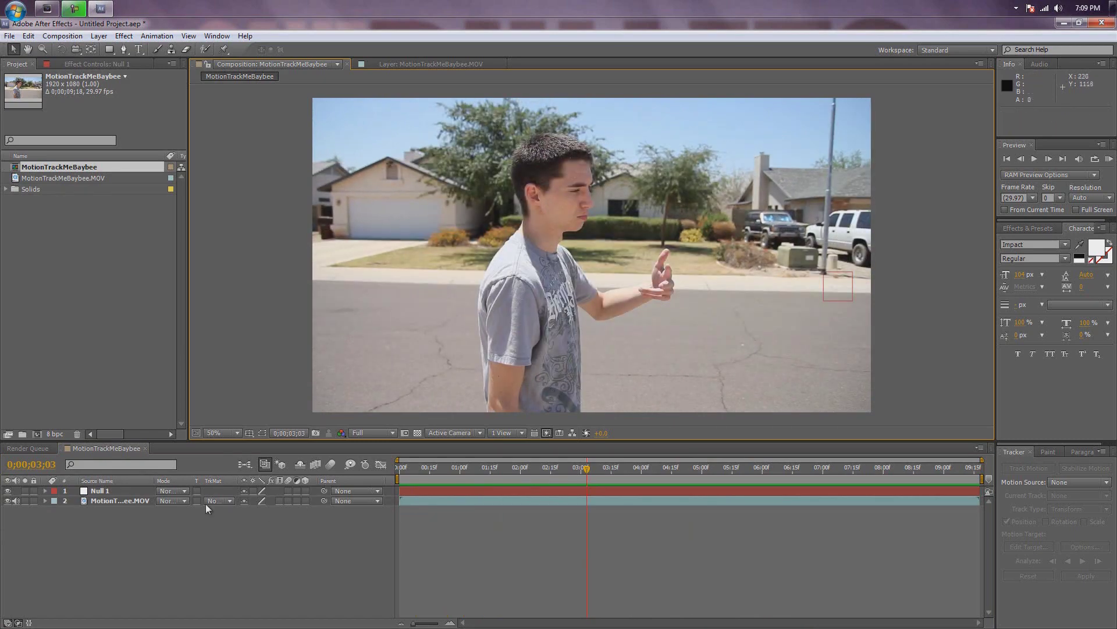
click(122, 493)
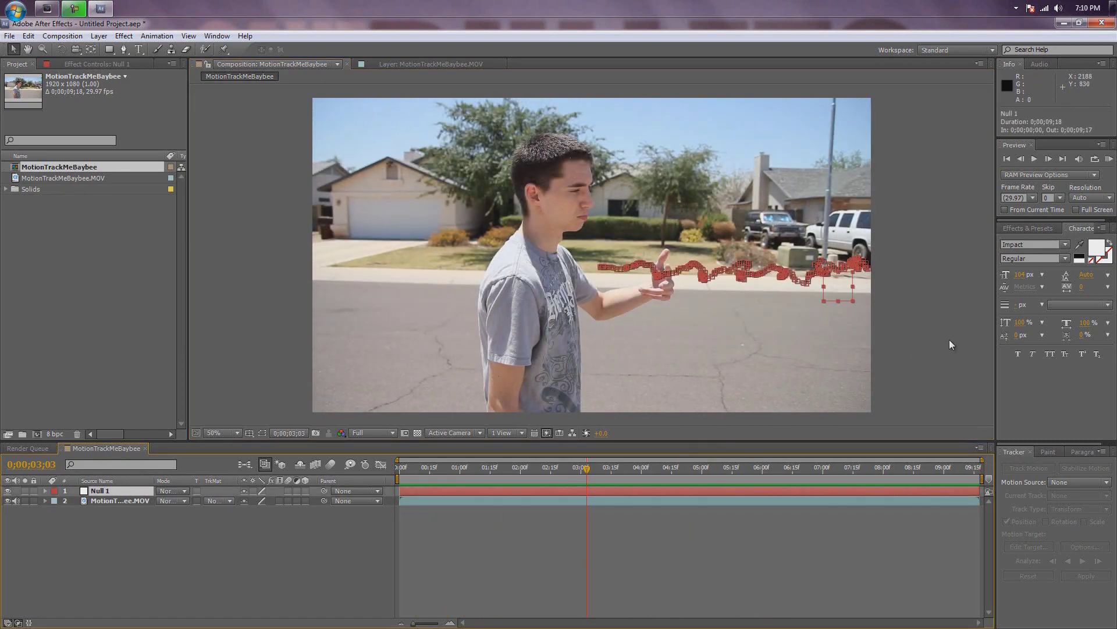
key(space)
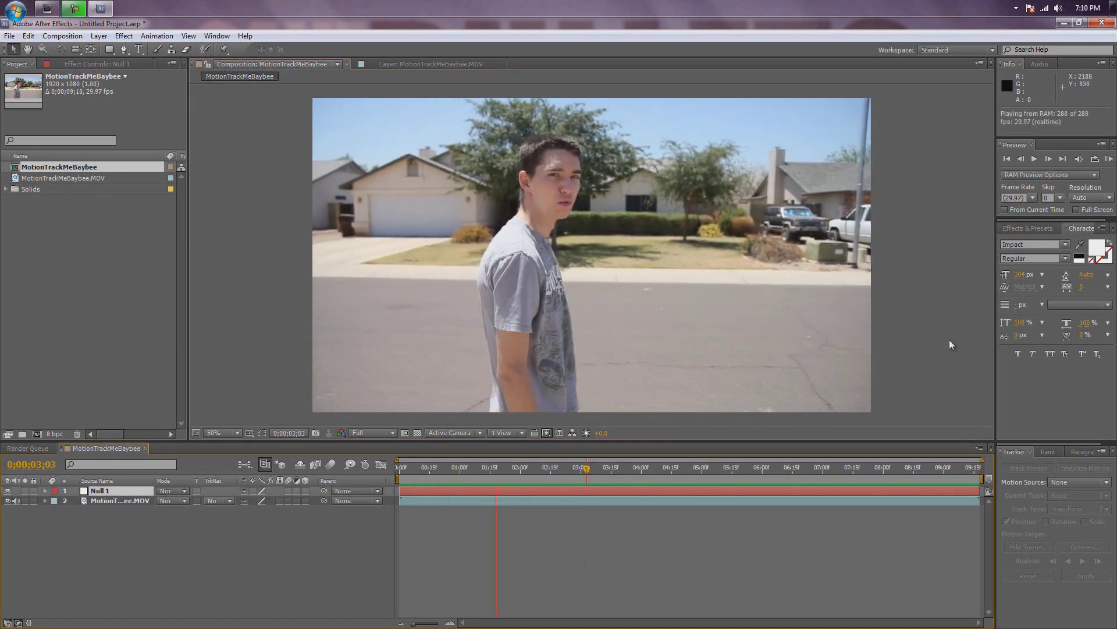
key(space)
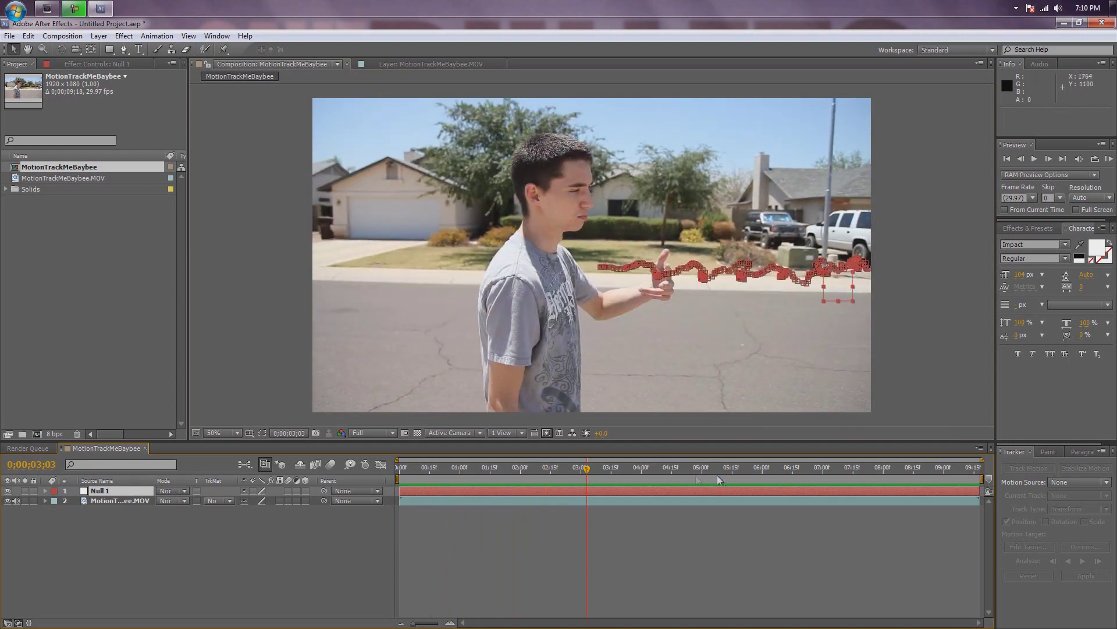
click(916, 352)
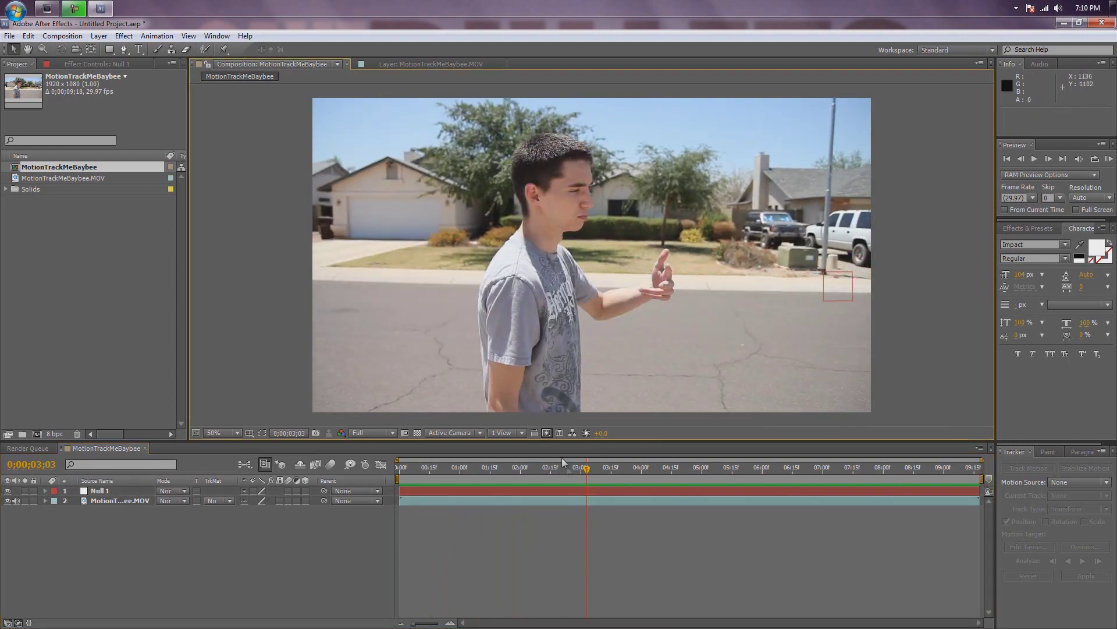
Create a text layer at 0;00;03;28 containing the person's first name in capitals.
drag(585, 474, 638, 494)
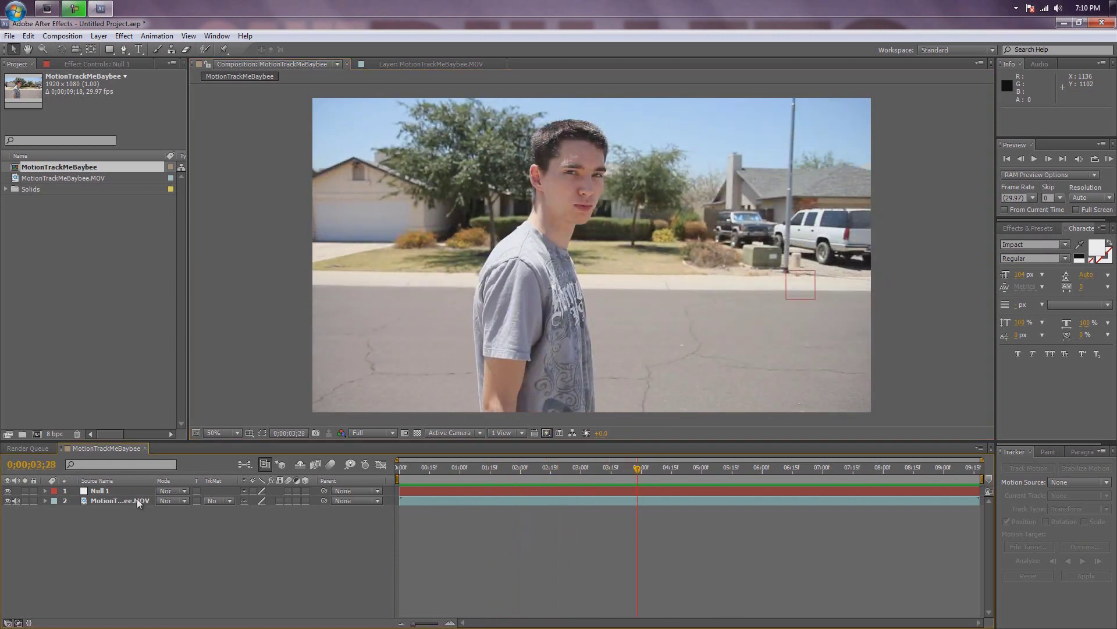
right_click(121, 527)
mouse_move(159, 417)
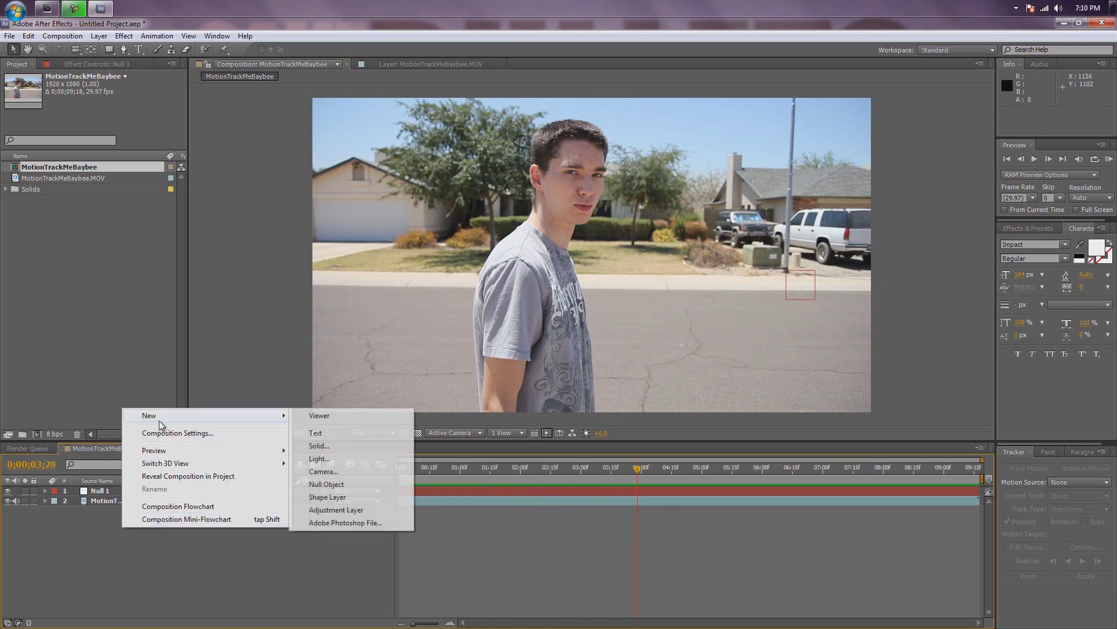
click(331, 434)
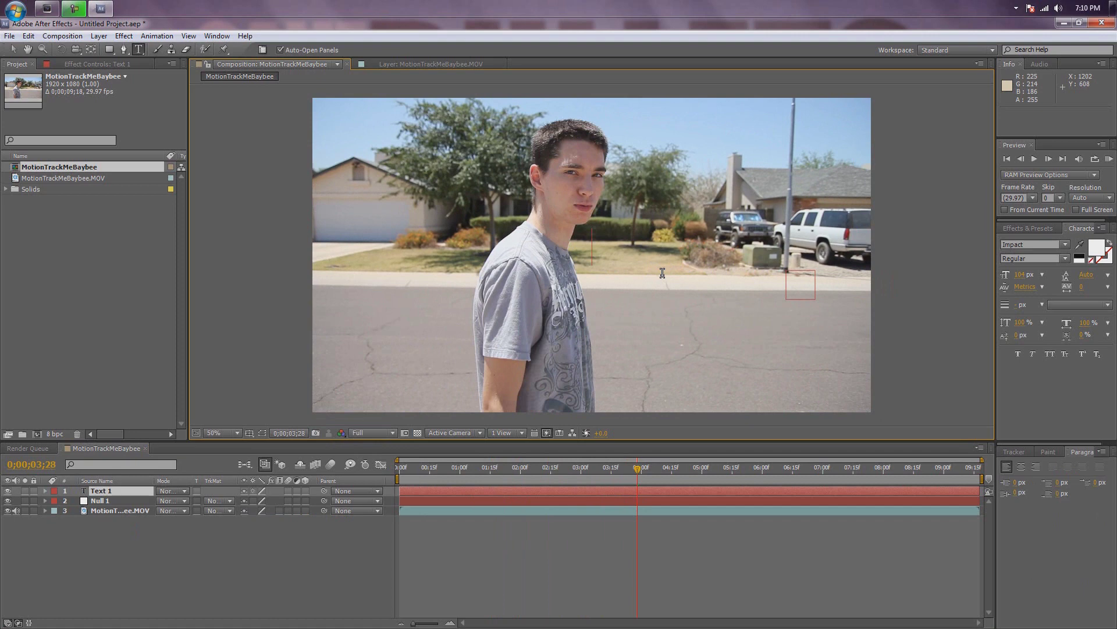
text(BRANDON)
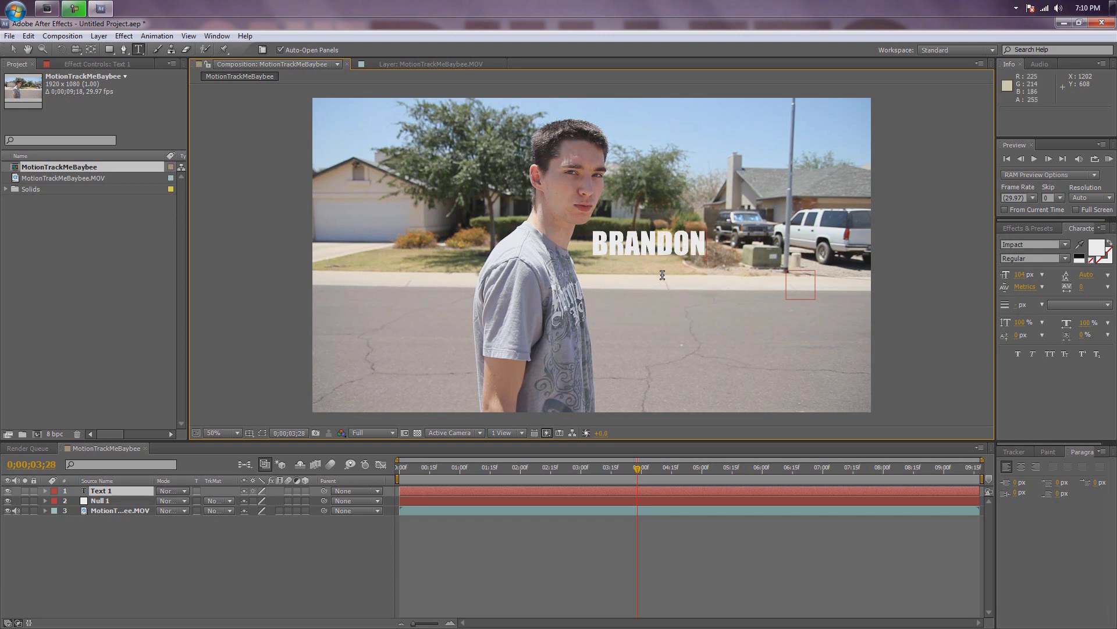
Finish the text entry and move the text layer over the street pole's base, to position 1376, 626.
click(152, 523)
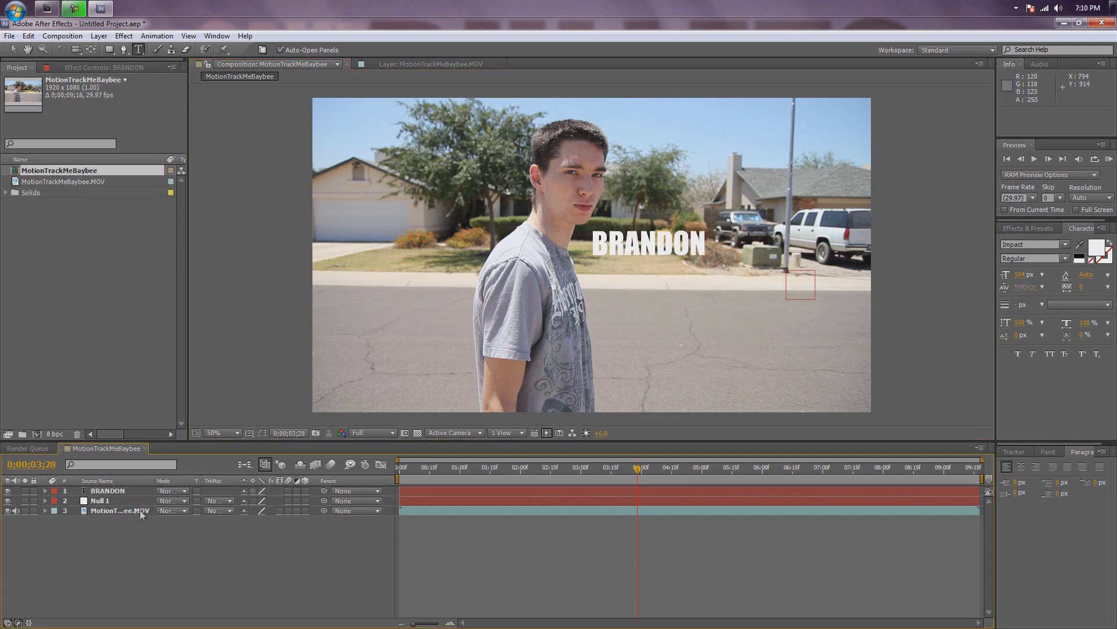
click(114, 492)
click(13, 49)
drag(690, 244, 808, 269)
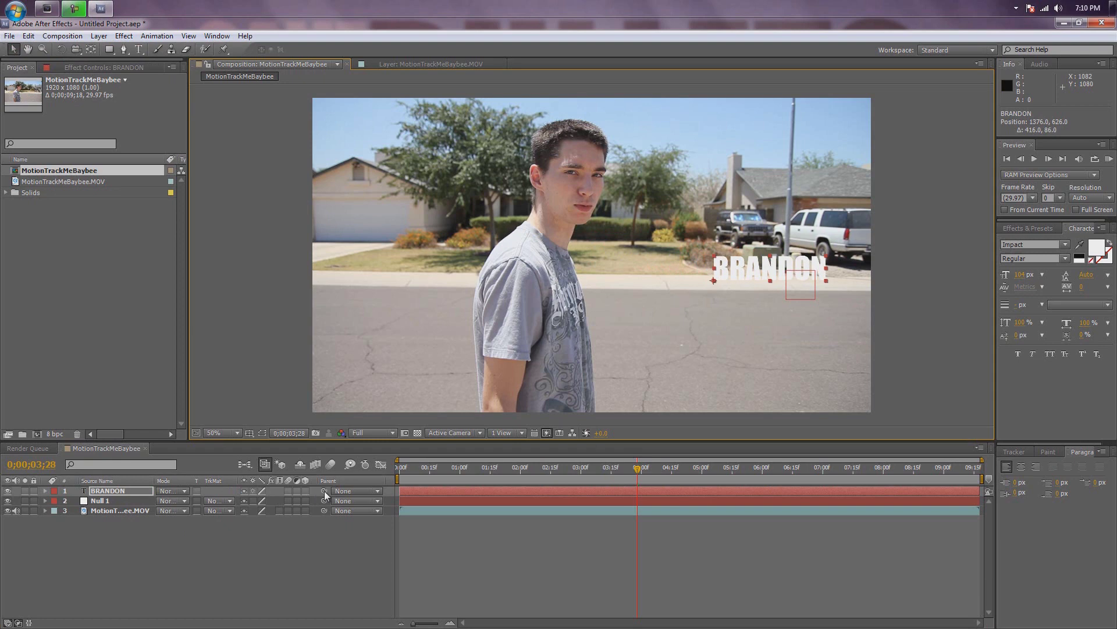
Parent the text layer to Null 1 and check the two layers by selecting them alternately.
drag(324, 490, 105, 500)
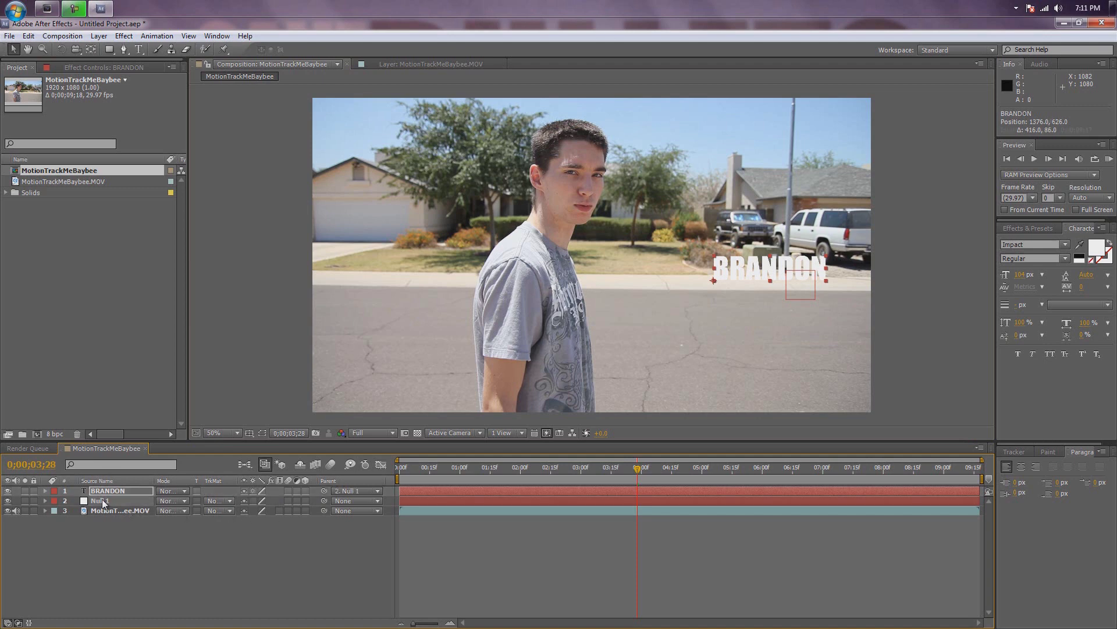
click(103, 502)
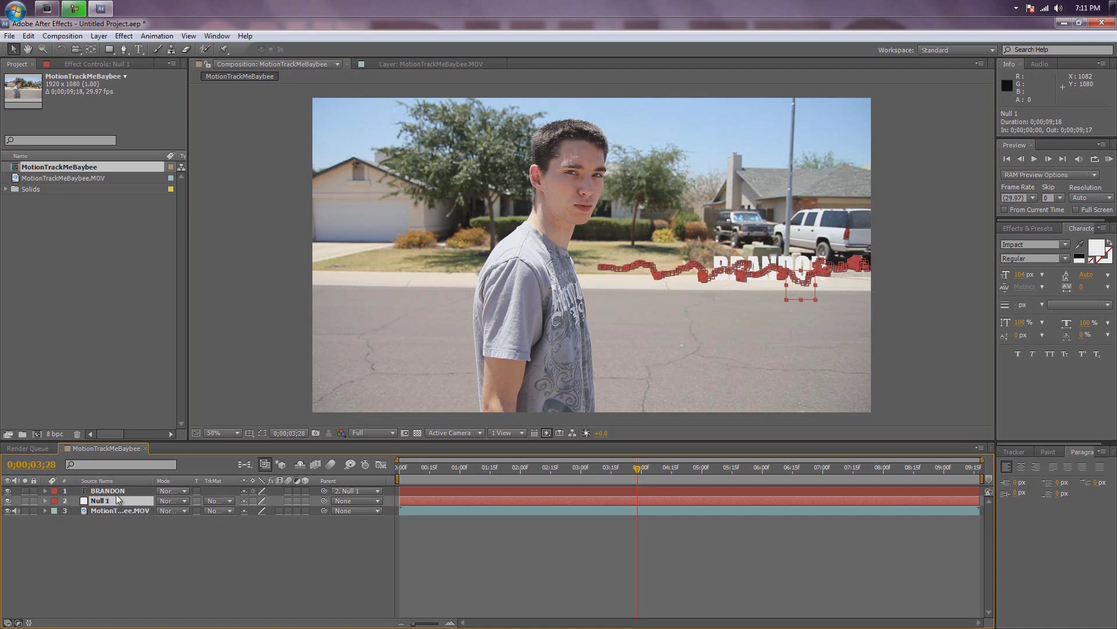
click(111, 490)
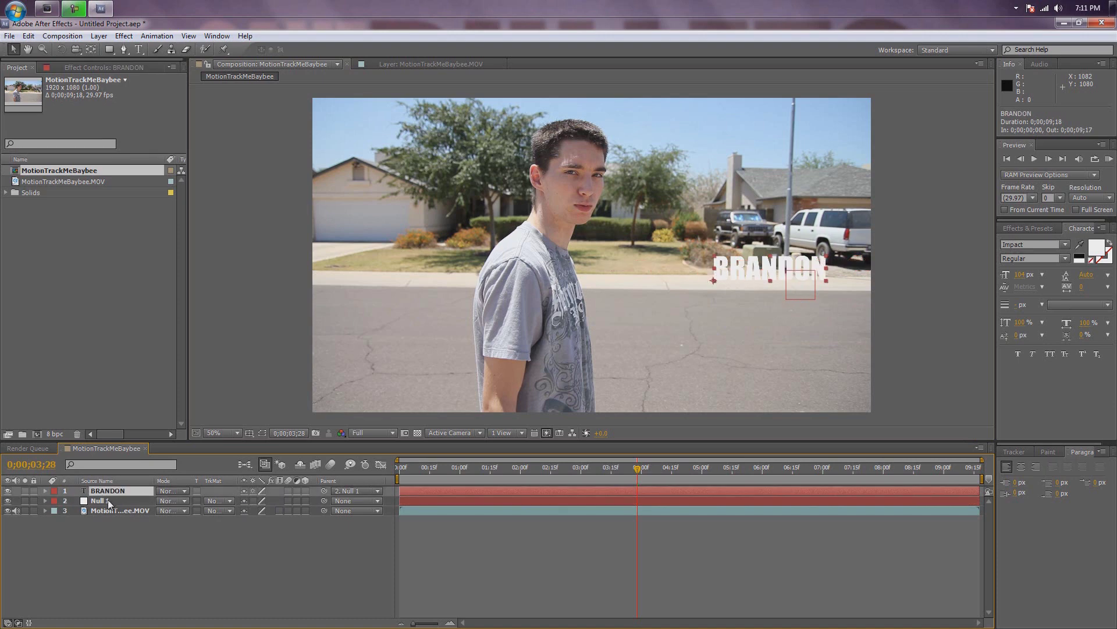
click(107, 499)
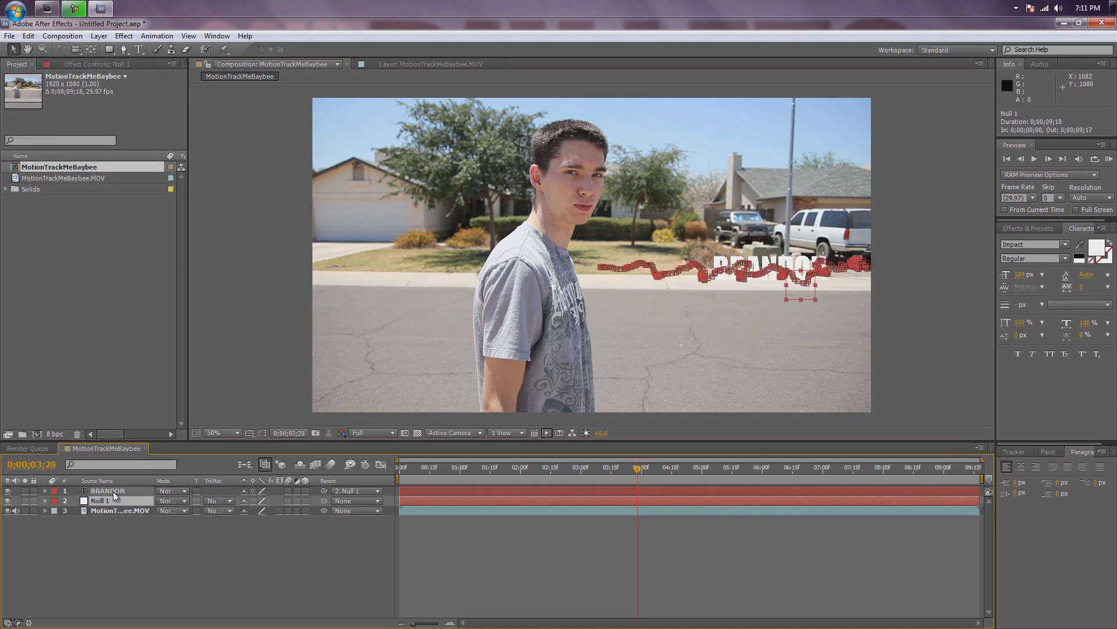
click(113, 491)
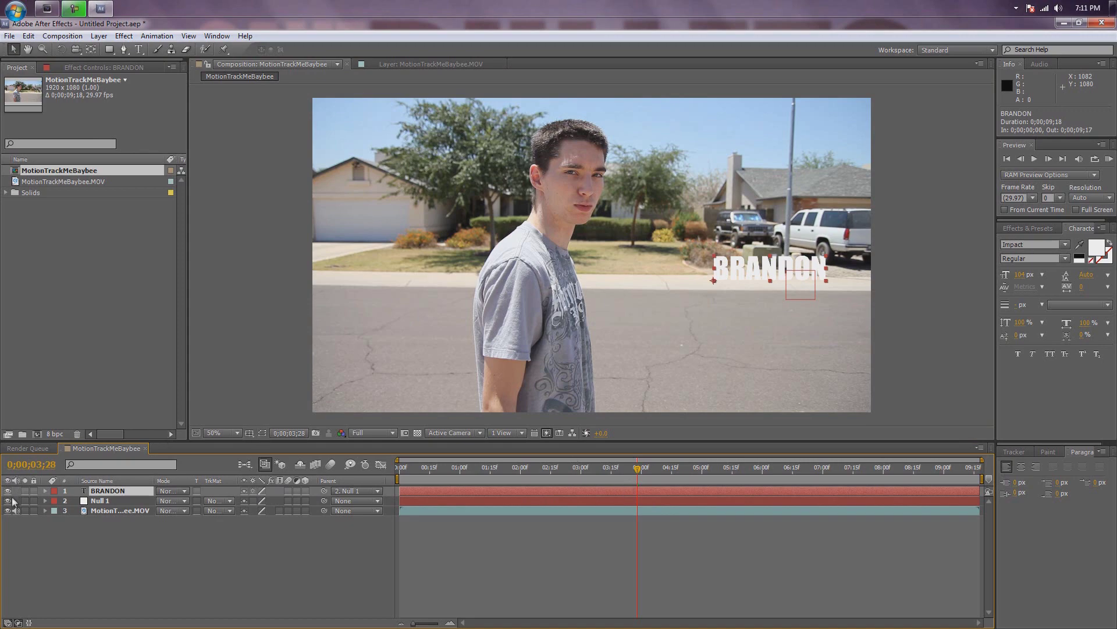
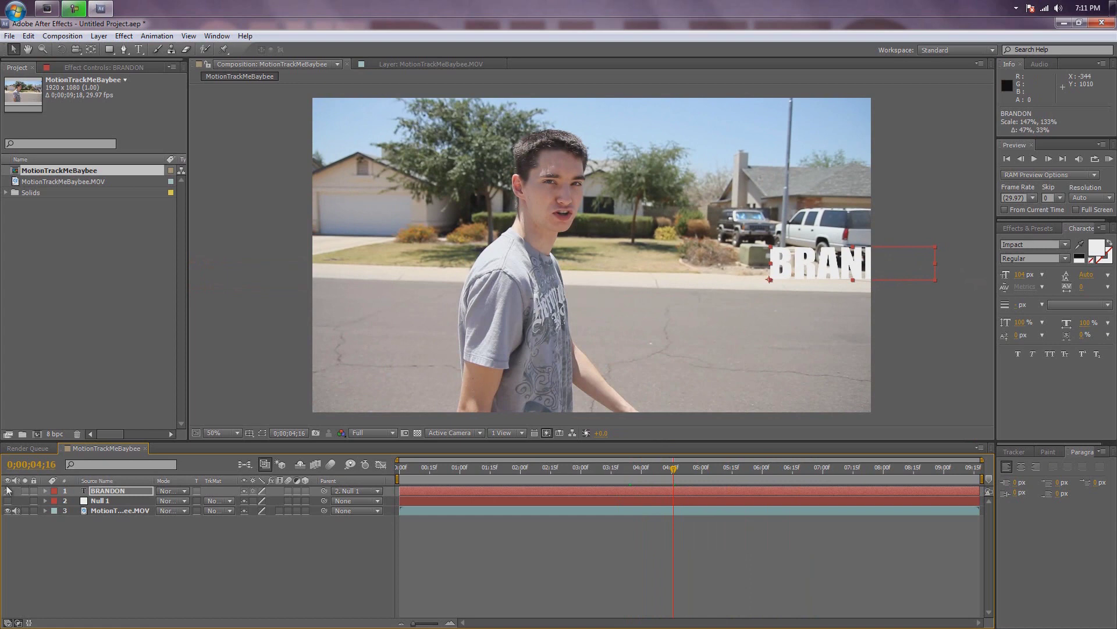
Hide the text layer at 0;00;04;16 to check the pole base, show it again, and move the text down onto the road.
click(7, 490)
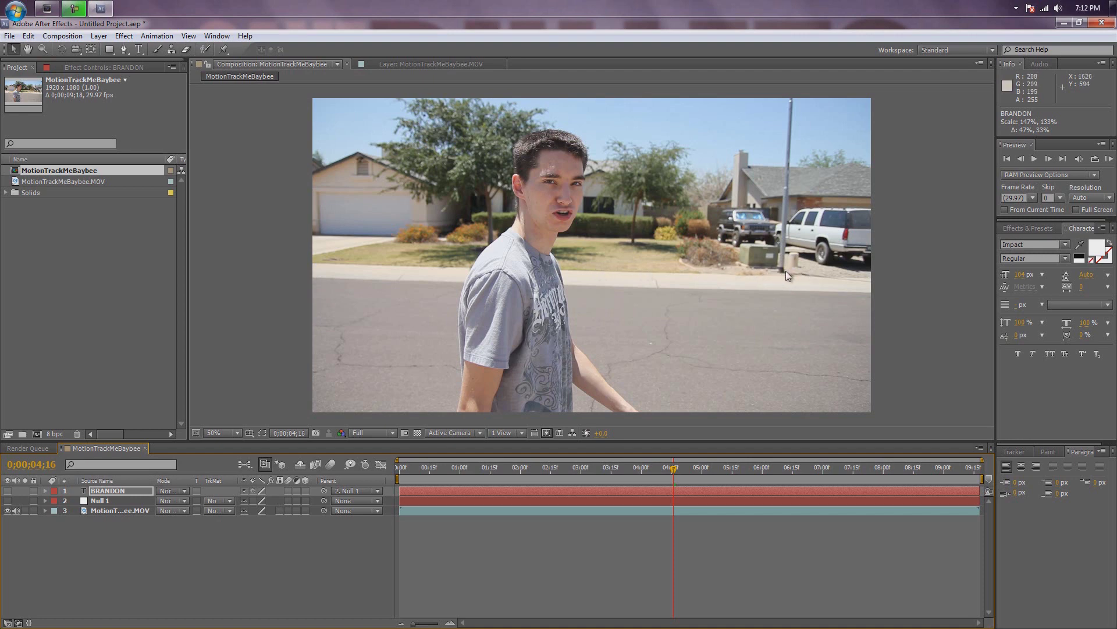
click(108, 491)
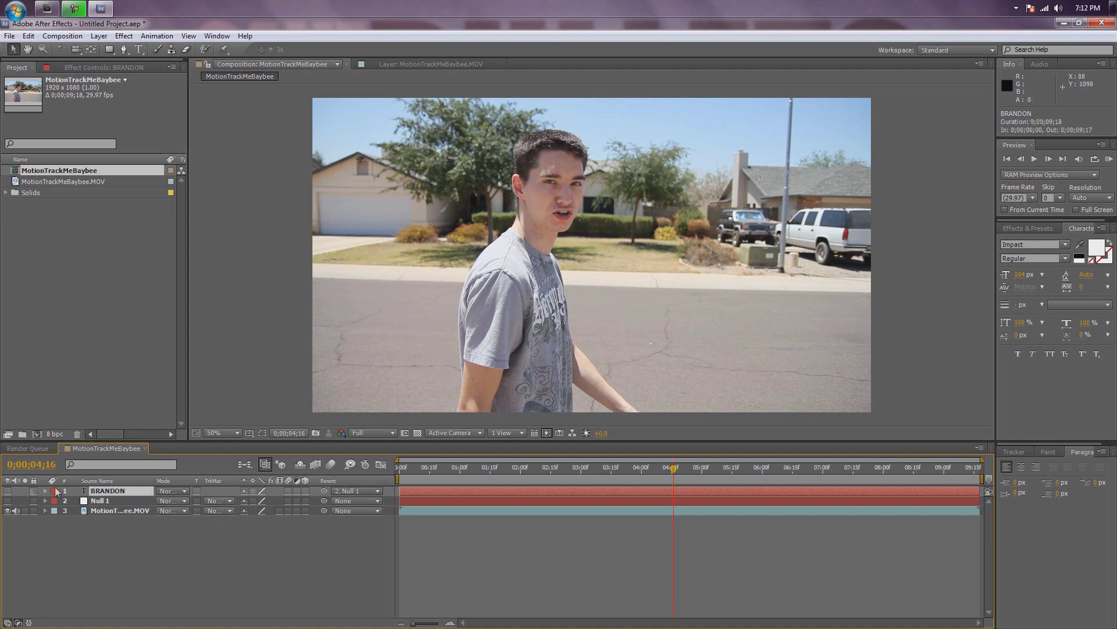
click(8, 491)
drag(806, 270, 720, 345)
click(641, 532)
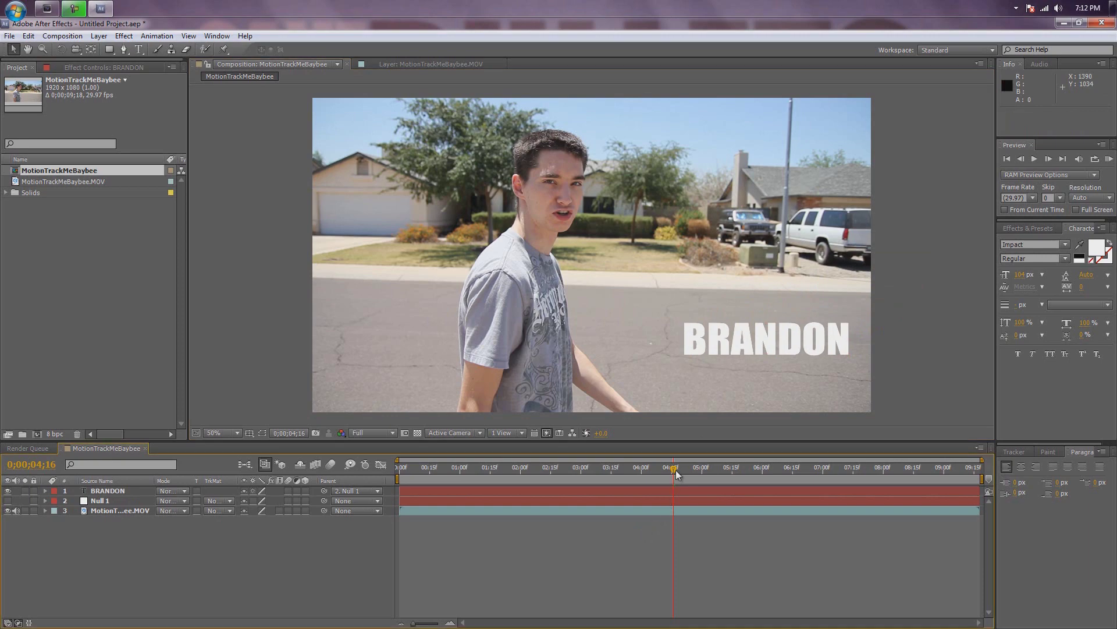
At 0;00;04;29, move the text back up beside the pole's base and scale it down.
drag(674, 470, 703, 457)
drag(744, 350, 764, 275)
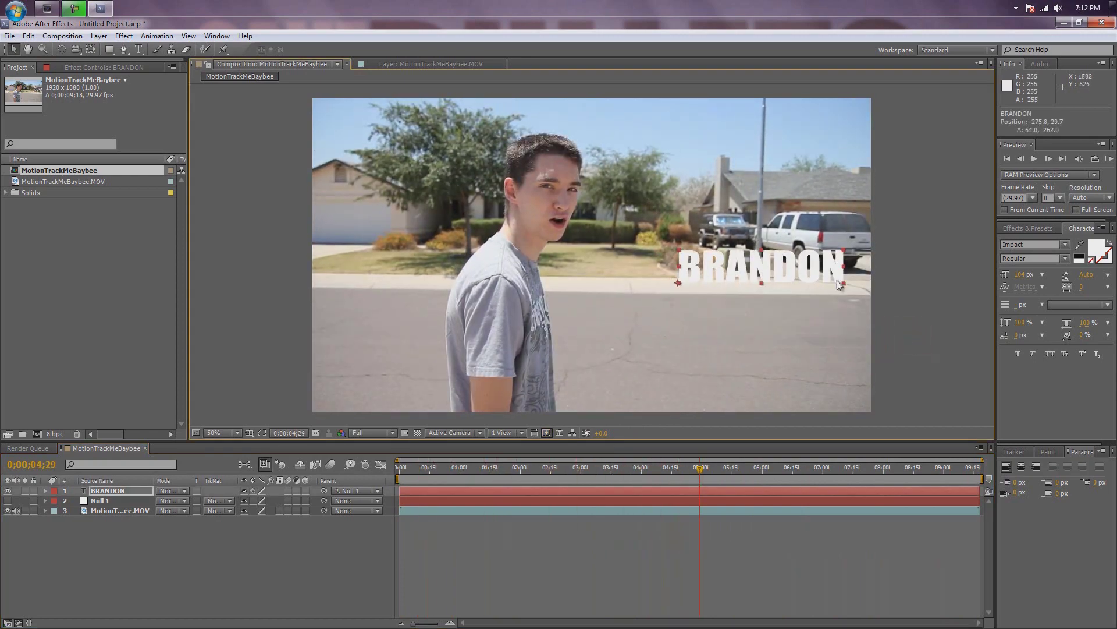
drag(845, 259, 814, 278)
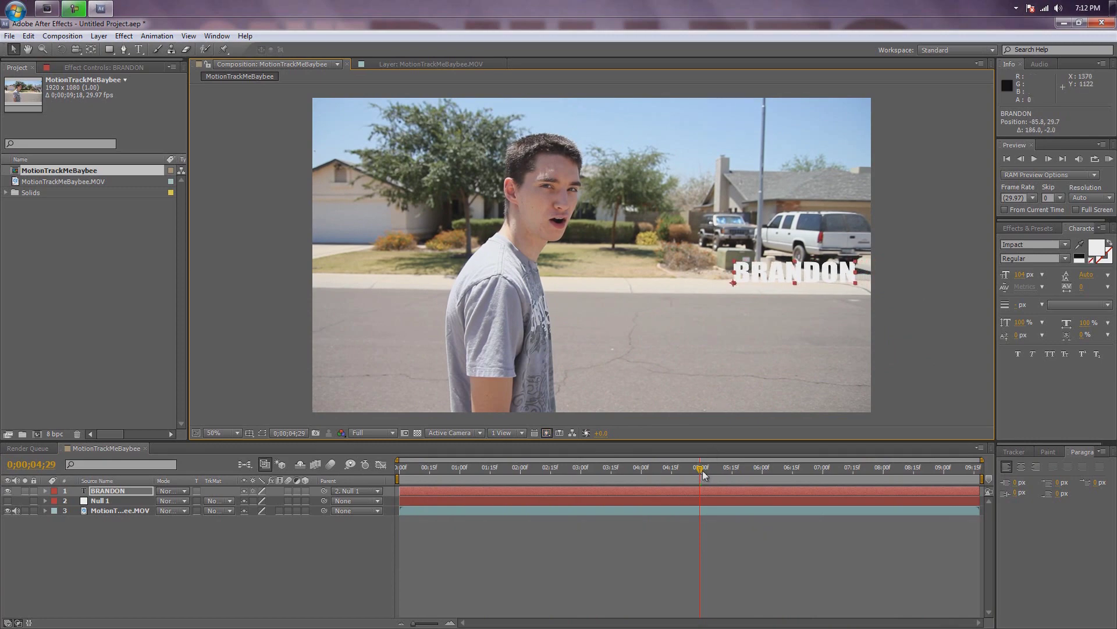
Preview the composition from RAM to check how the repositioned text follows the pole.
drag(700, 468, 484, 472)
key(KP_0)
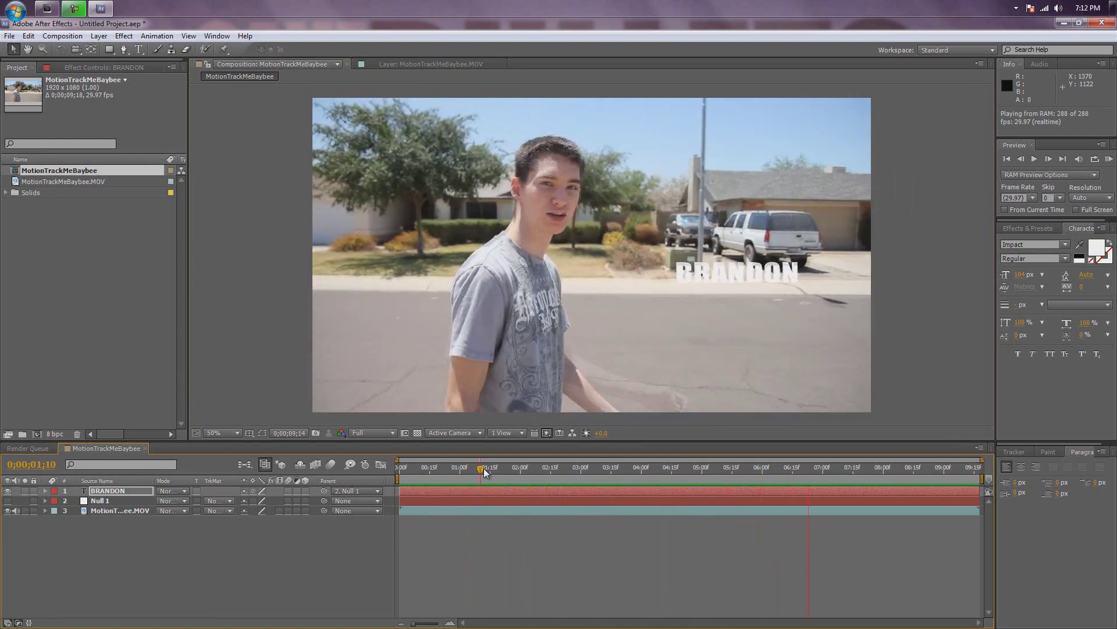
key(space)
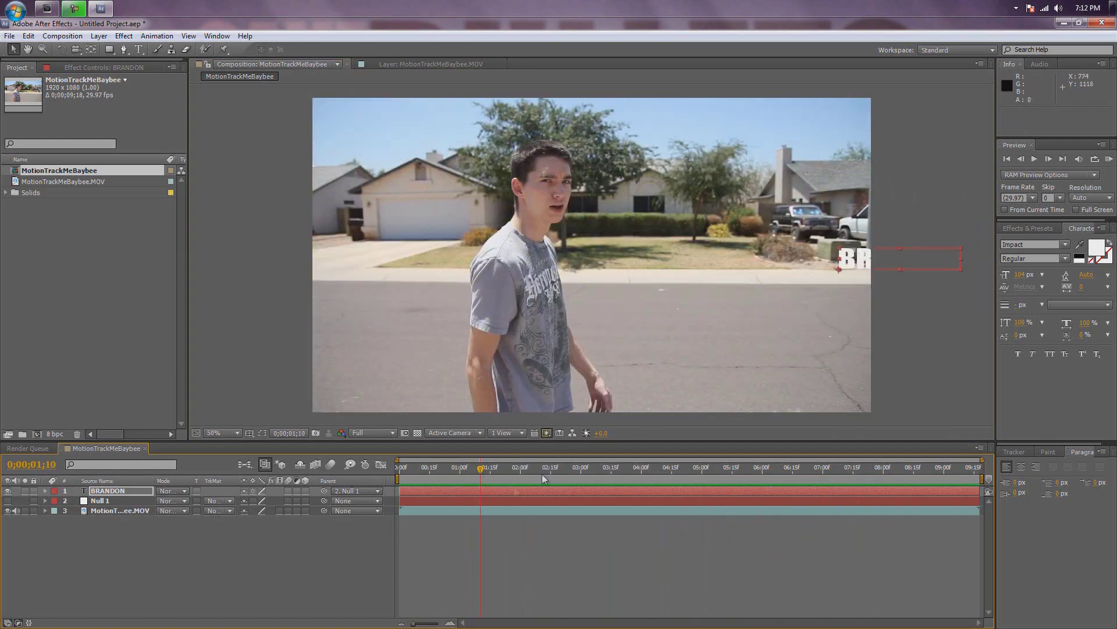
Trim the text layer's start to 0;00;02;13 and preview the composition from RAM.
drag(479, 469, 564, 469)
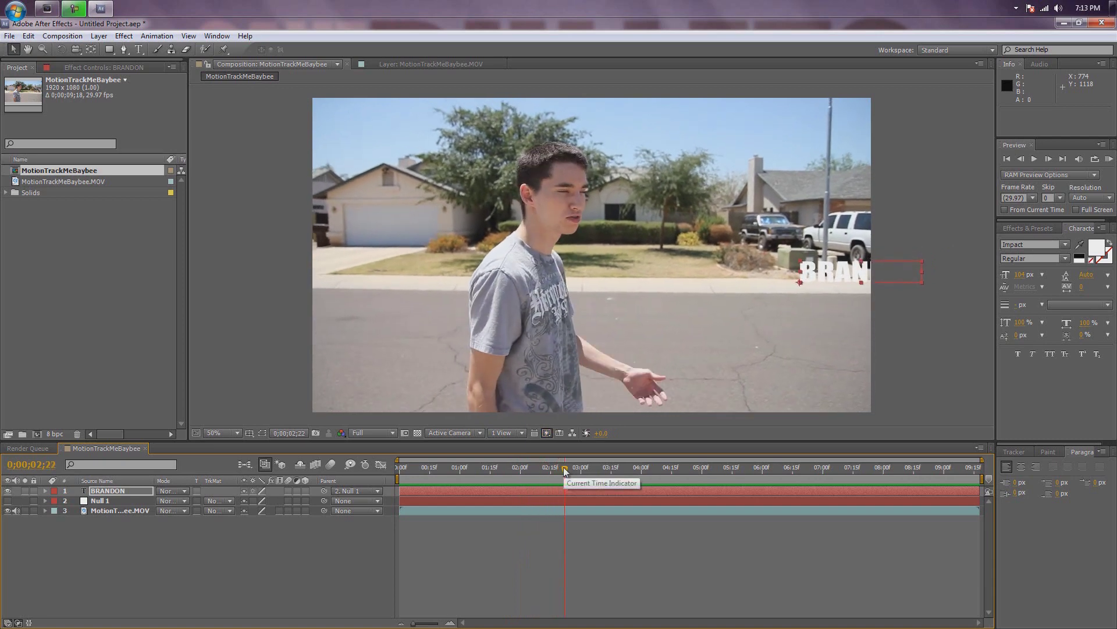
drag(406, 494, 546, 472)
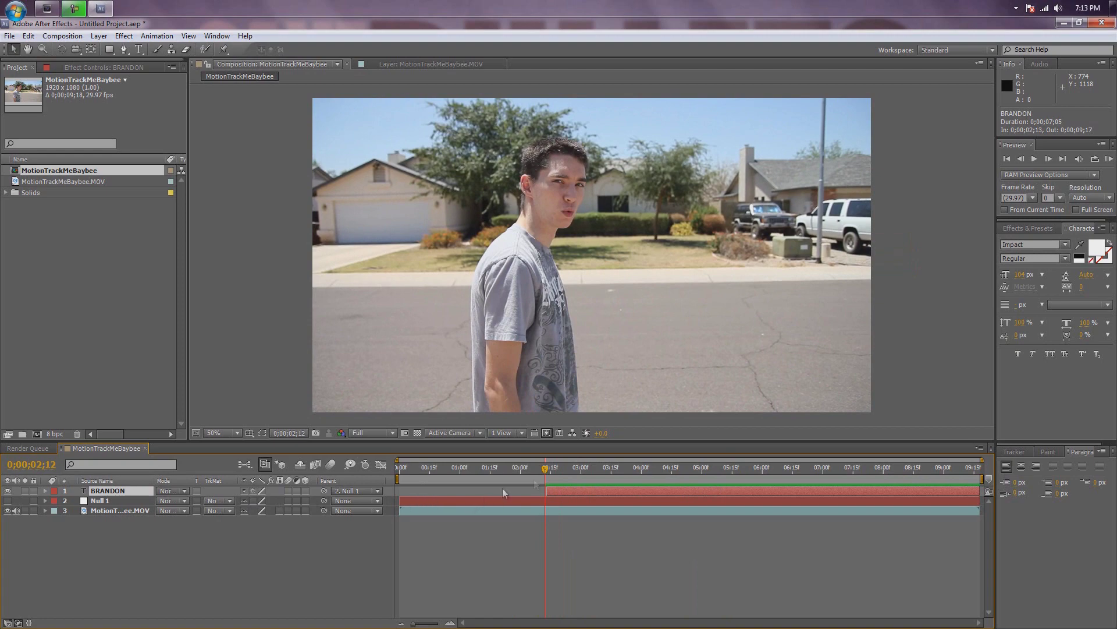
mouse_move(546, 478)
mouse_down()
mouse_move(763, 478)
mouse_move(542, 484)
mouse_up()
key(KP_0)
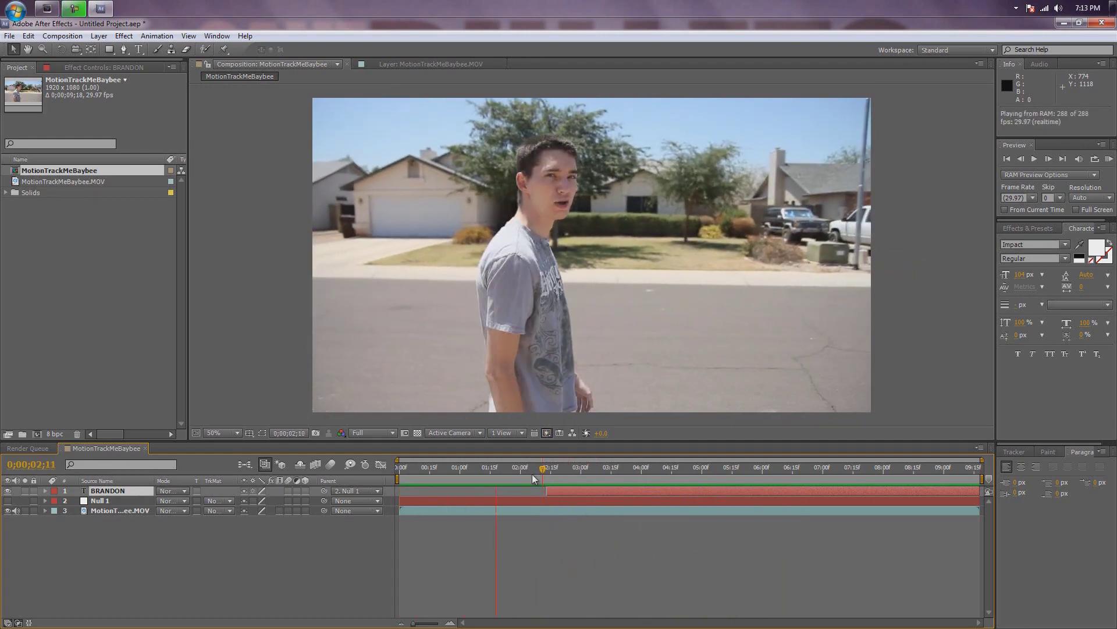
key(space)
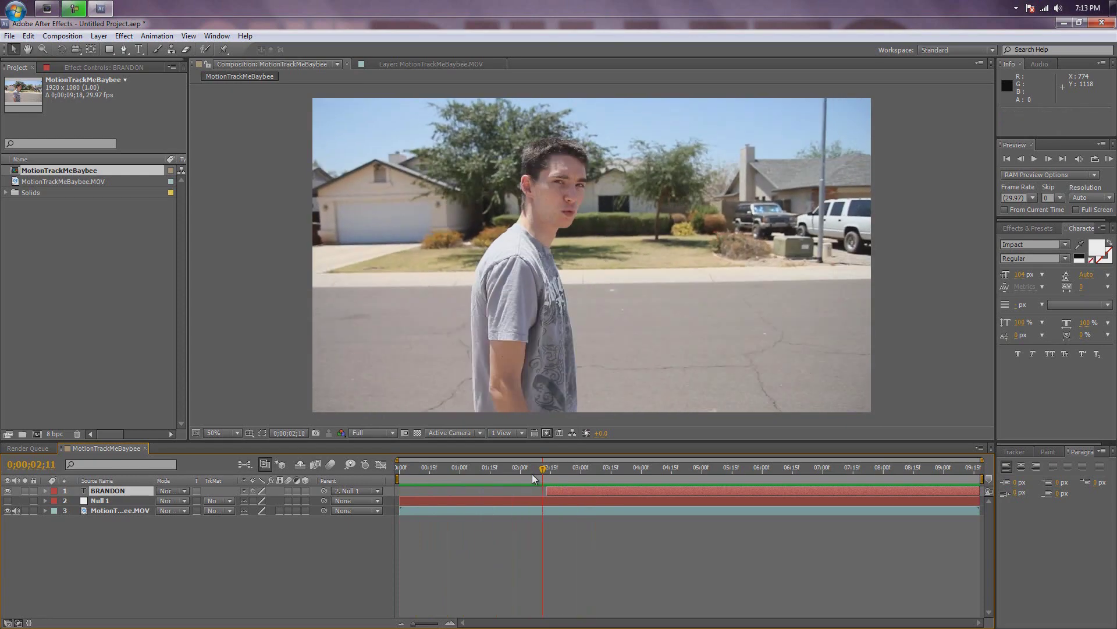
Trim the text layer to start at a later frame, preview it from RAM, and adjust its in point to 0;00;03;01.
drag(550, 495, 599, 494)
key(KP_0)
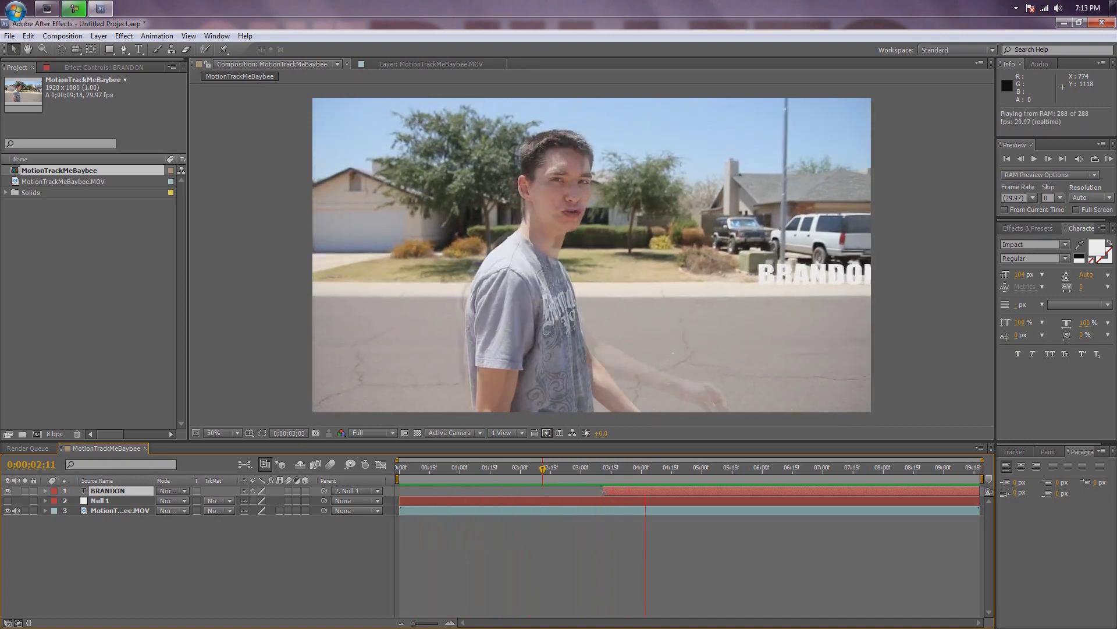
key(space)
drag(604, 491, 590, 492)
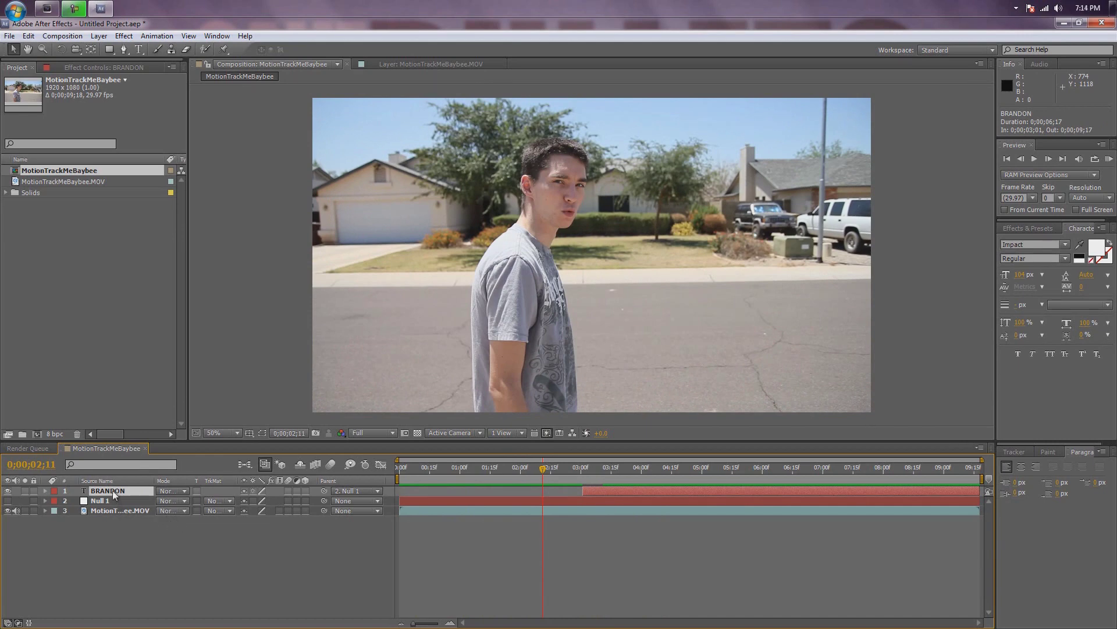
Add an Opacity keyframe of 0% to the text layer at 0;00;03;01.
key(t)
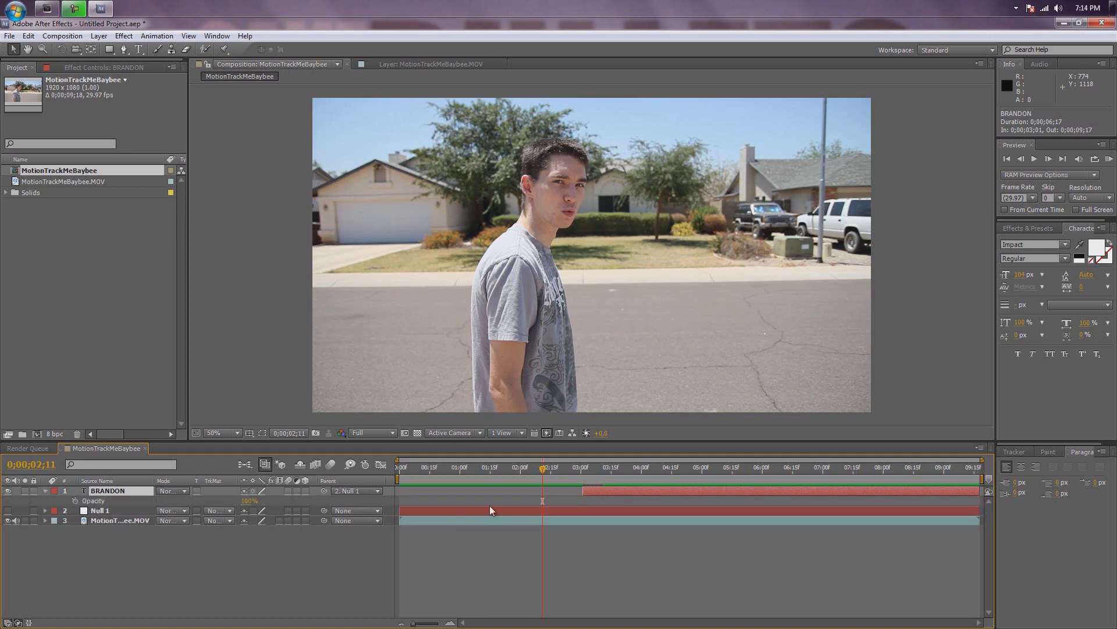
drag(542, 470, 583, 473)
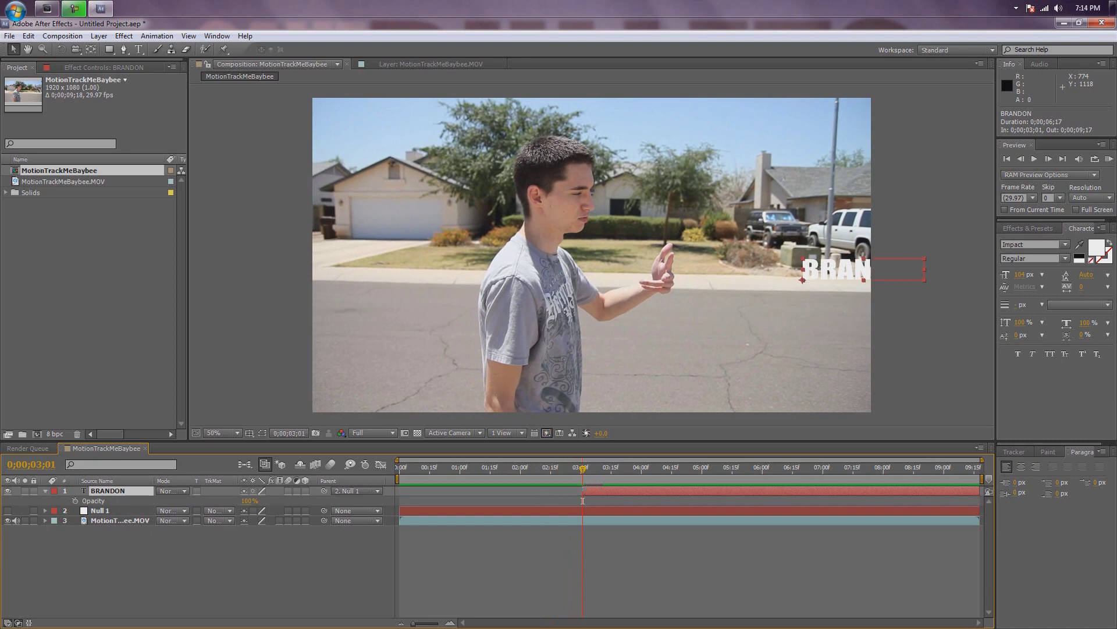
click(75, 499)
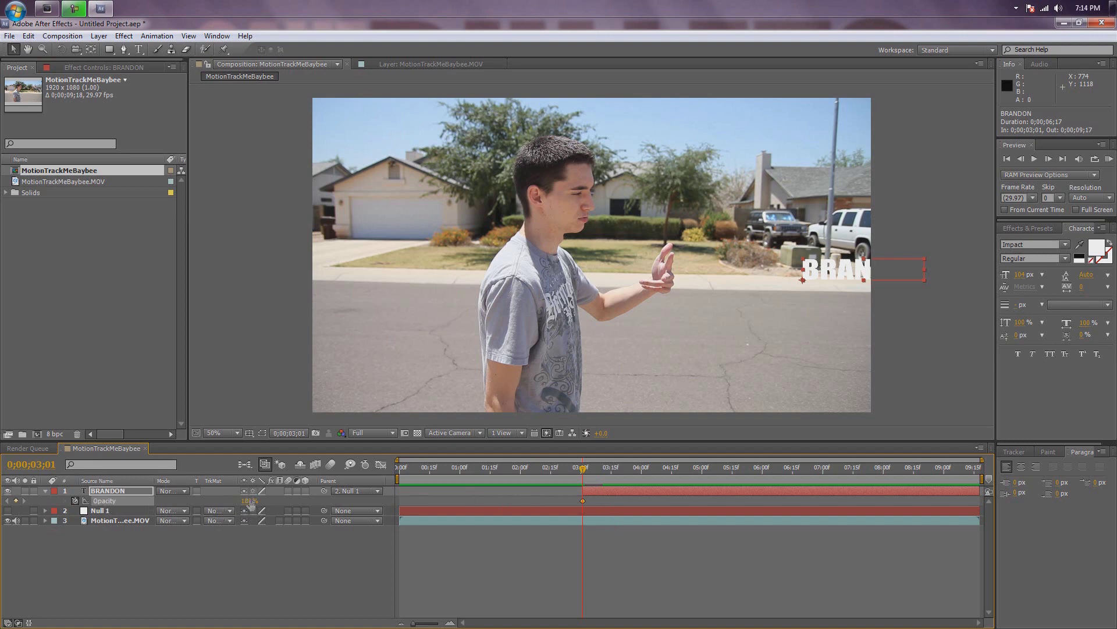
drag(250, 500, 196, 502)
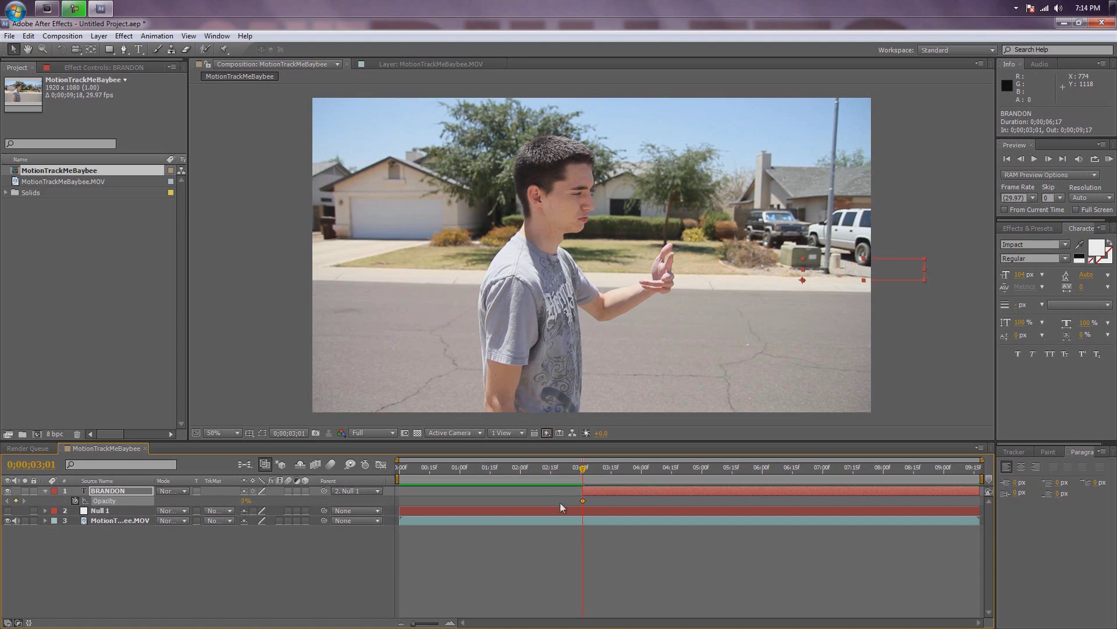
Add a second Opacity keyframe of 100% to the text layer at 0;00;03;16.
drag(584, 474, 613, 473)
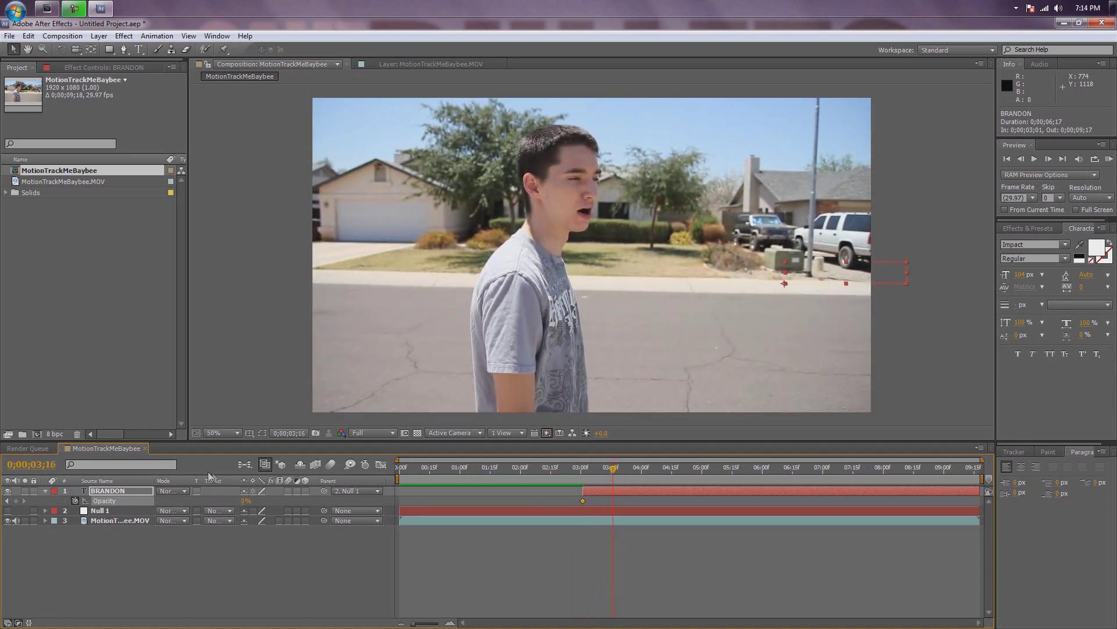
click(247, 501)
text(100)
key(Return)
Extend the text layer's start back to 0;00;02;26 and move its first Opacity keyframe to the same frame.
click(607, 493)
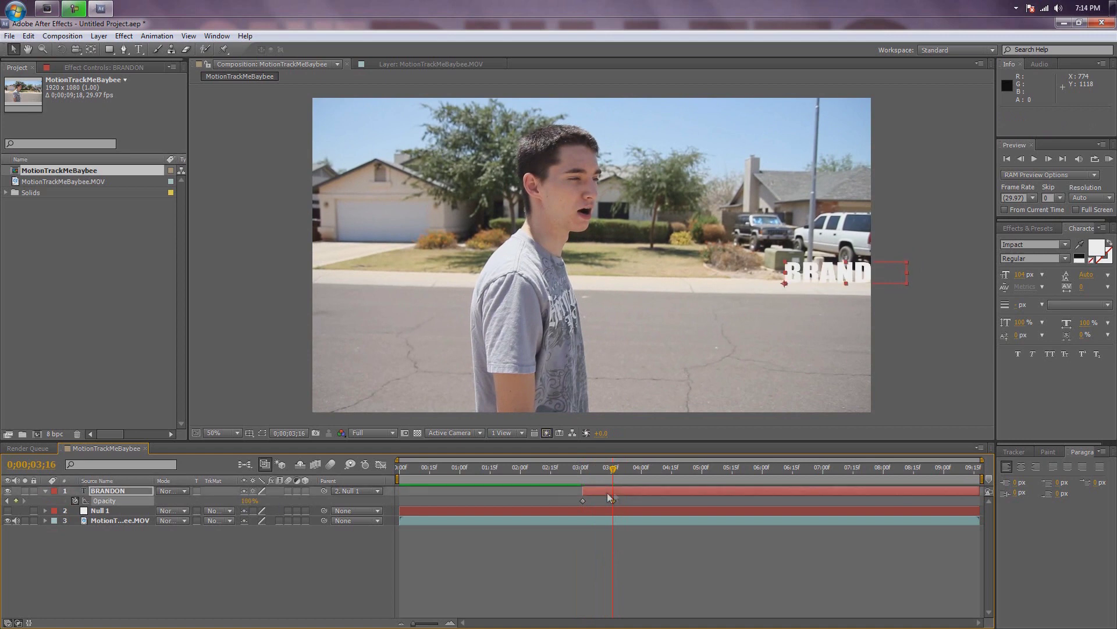
drag(607, 492, 605, 492)
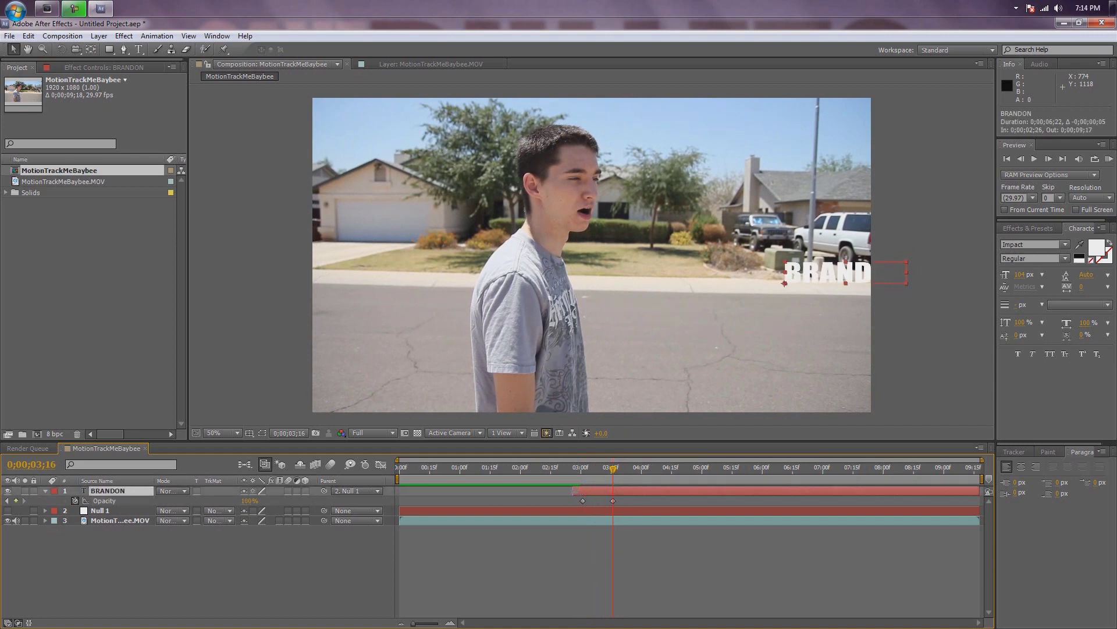
click(582, 500)
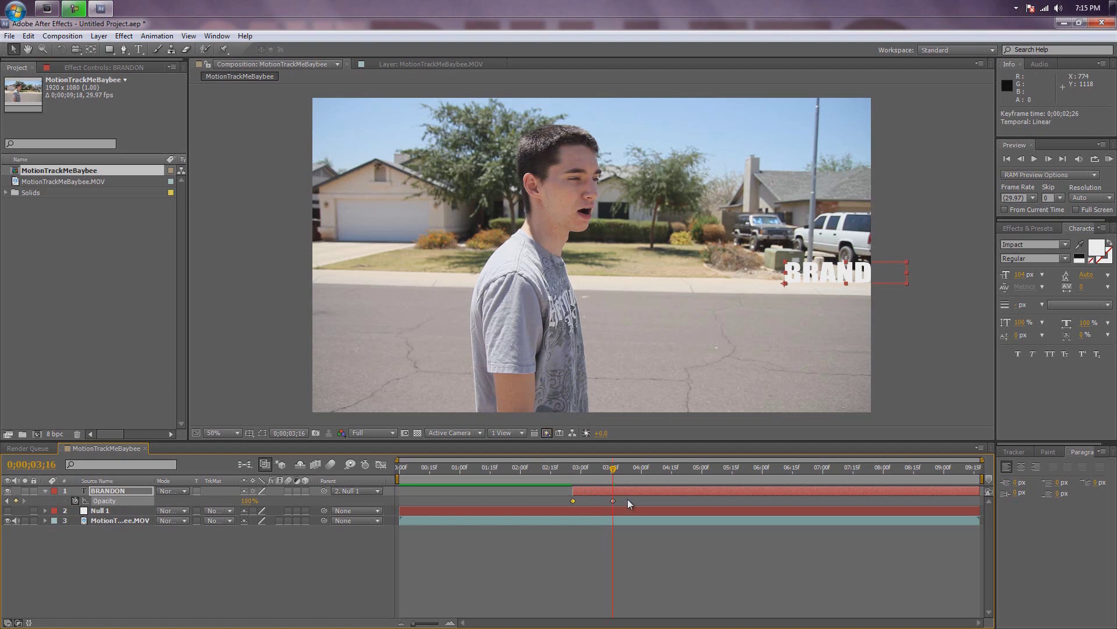
Preview the composition from RAM to check the text's fade-in.
drag(612, 473, 571, 475)
key(KP_0)
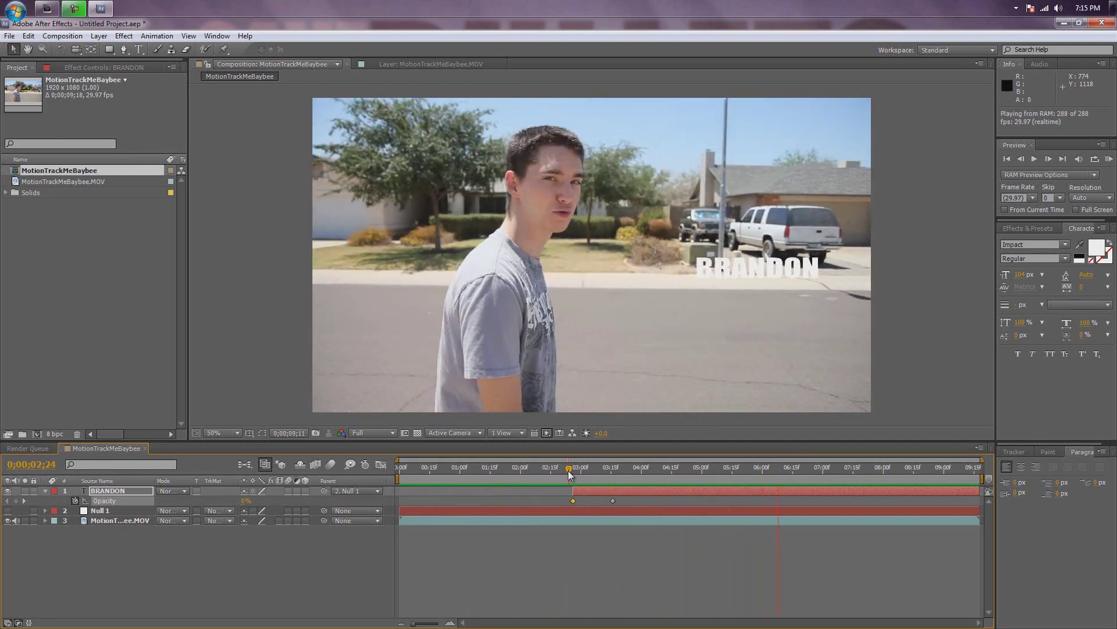
click(569, 474)
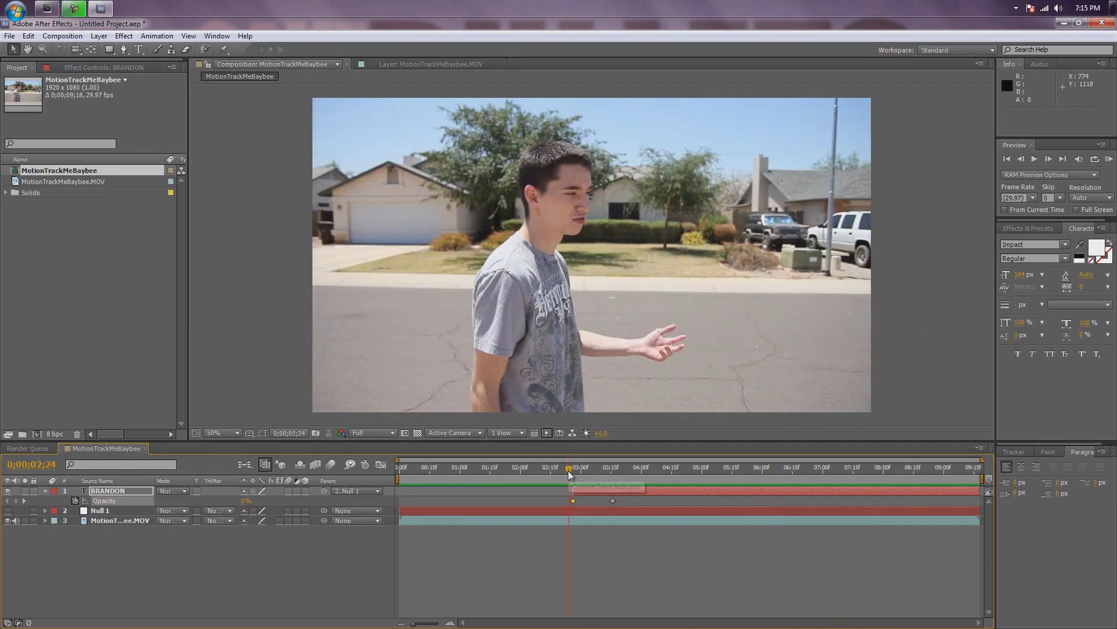
At 0;00;03;16, set the text layer's fill colour to off-white F5F1E6, sampled from the footage.
drag(570, 471, 613, 485)
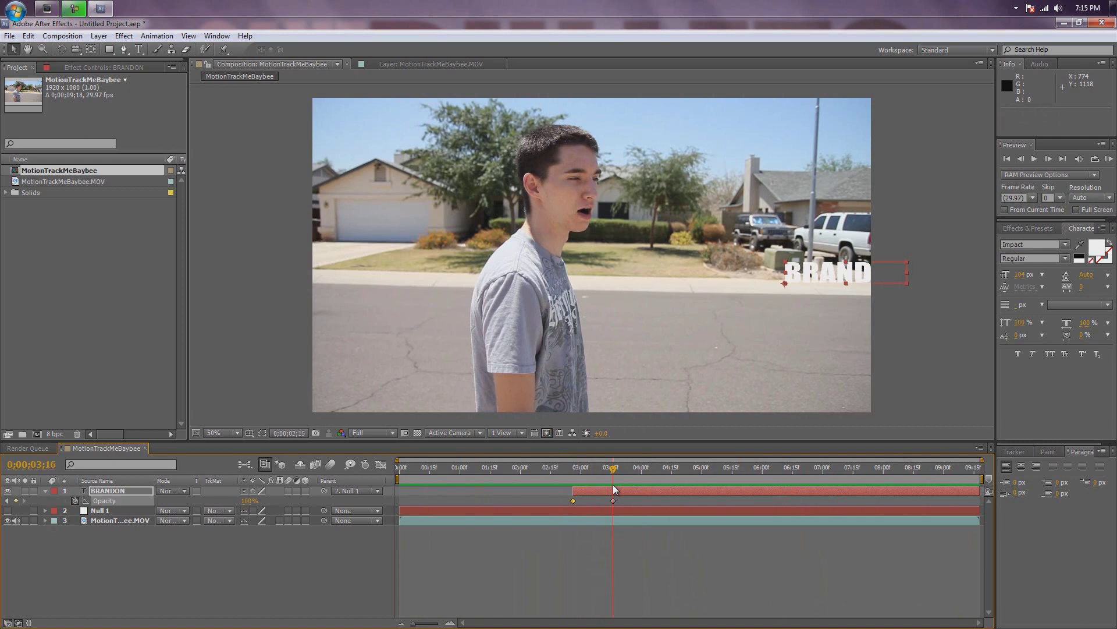
click(137, 492)
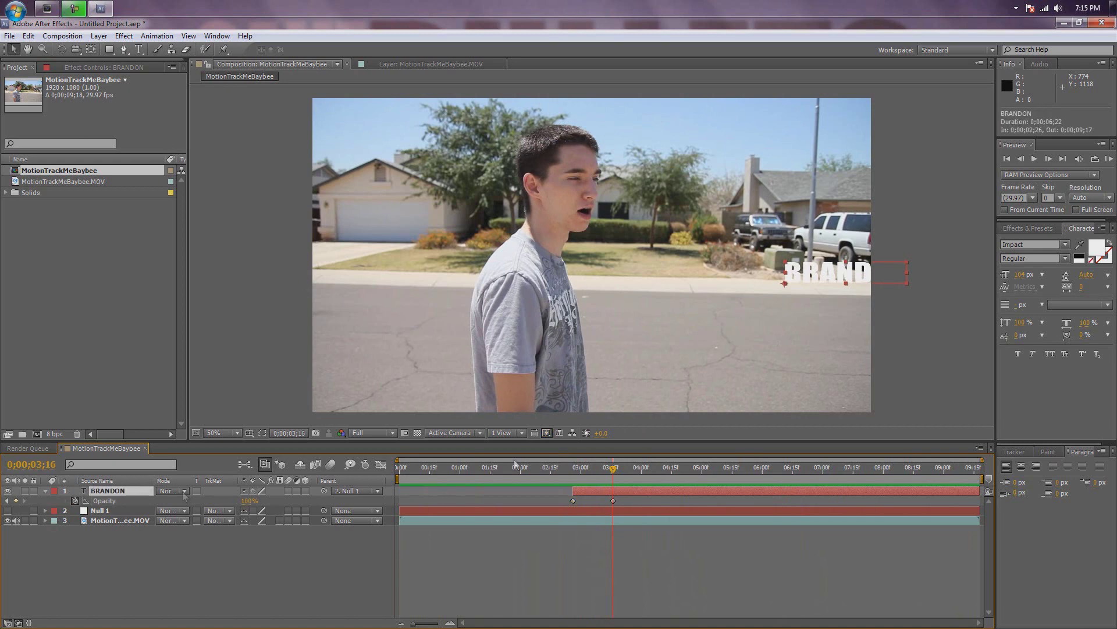
click(1108, 250)
click(1070, 492)
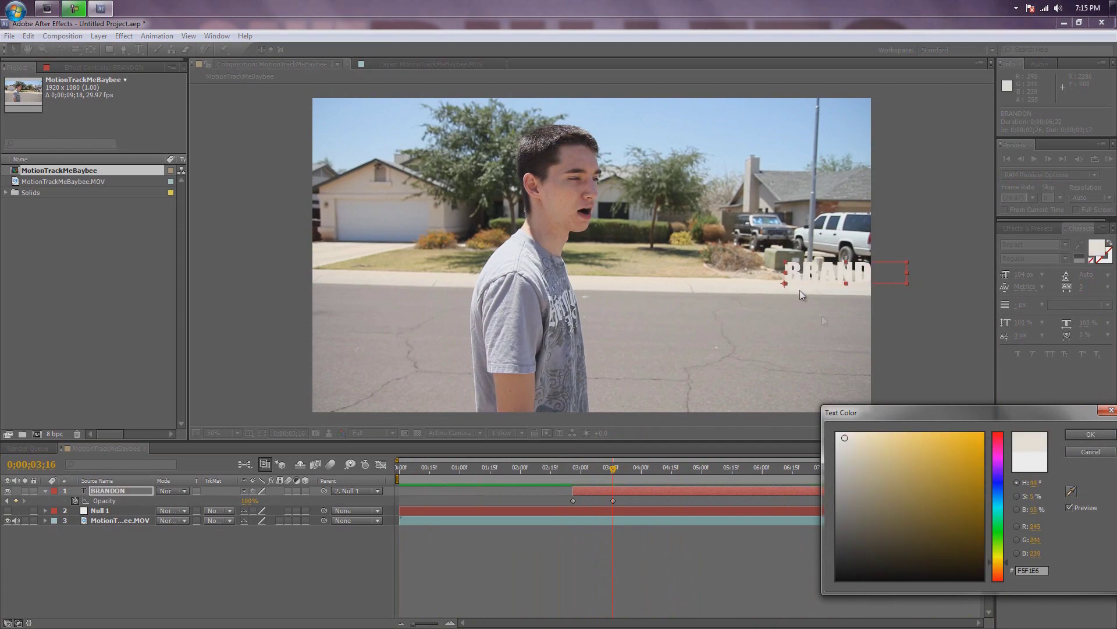
click(1083, 437)
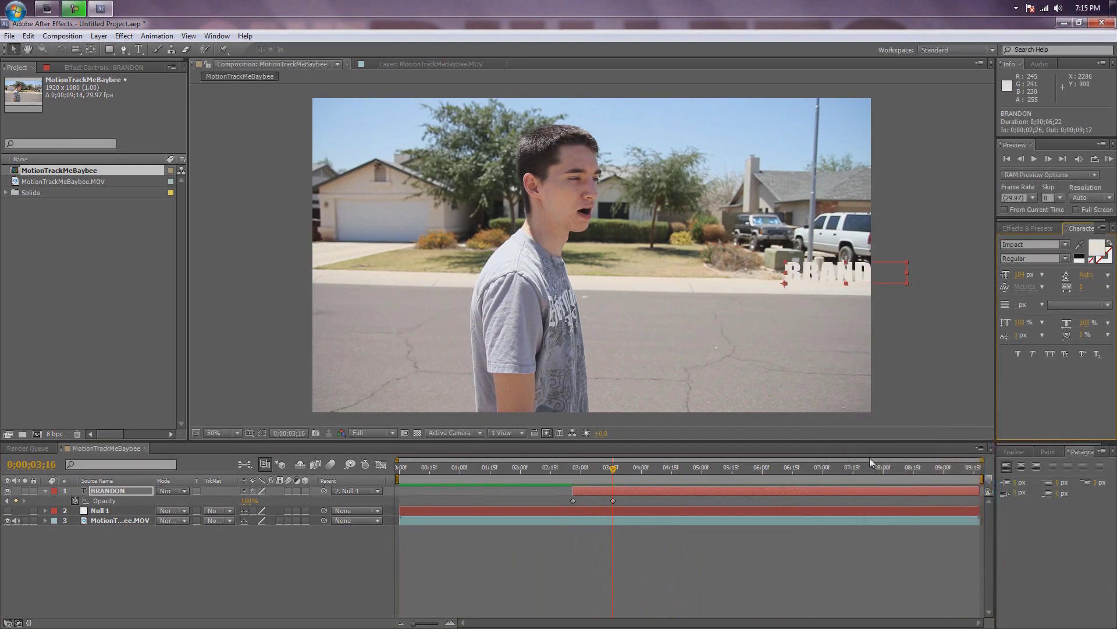
Preview the composition from RAM to check the recoloured text against the footage.
key(KP_0)
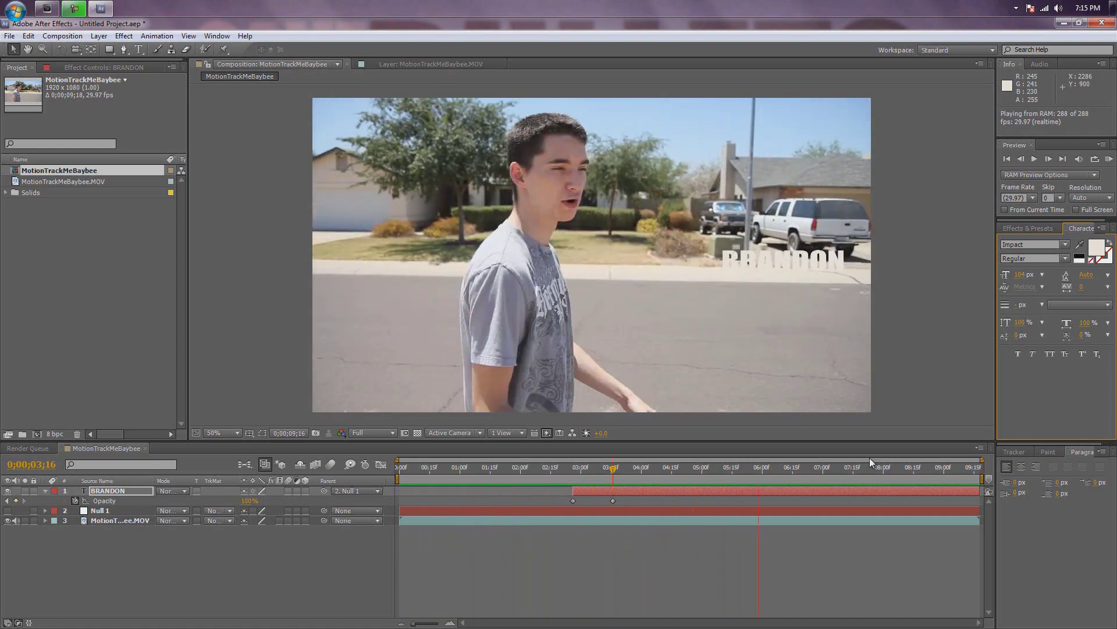
click(869, 457)
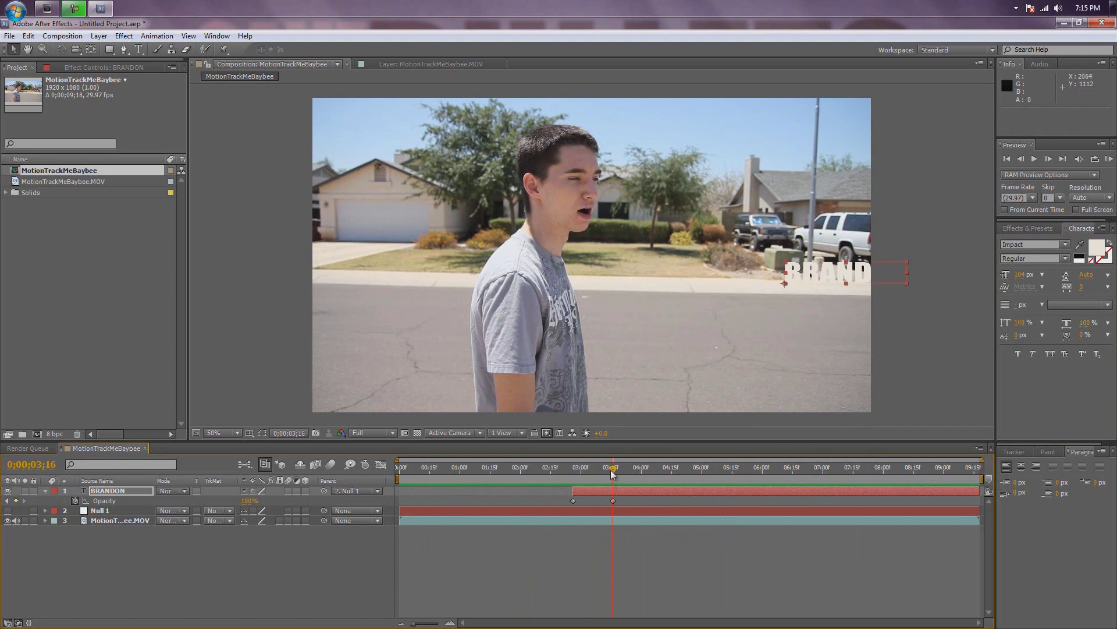
At 0;00;03;07, set the text layer's fill colour to FBEFE1, sampled from the footage.
drag(612, 472, 594, 469)
click(109, 490)
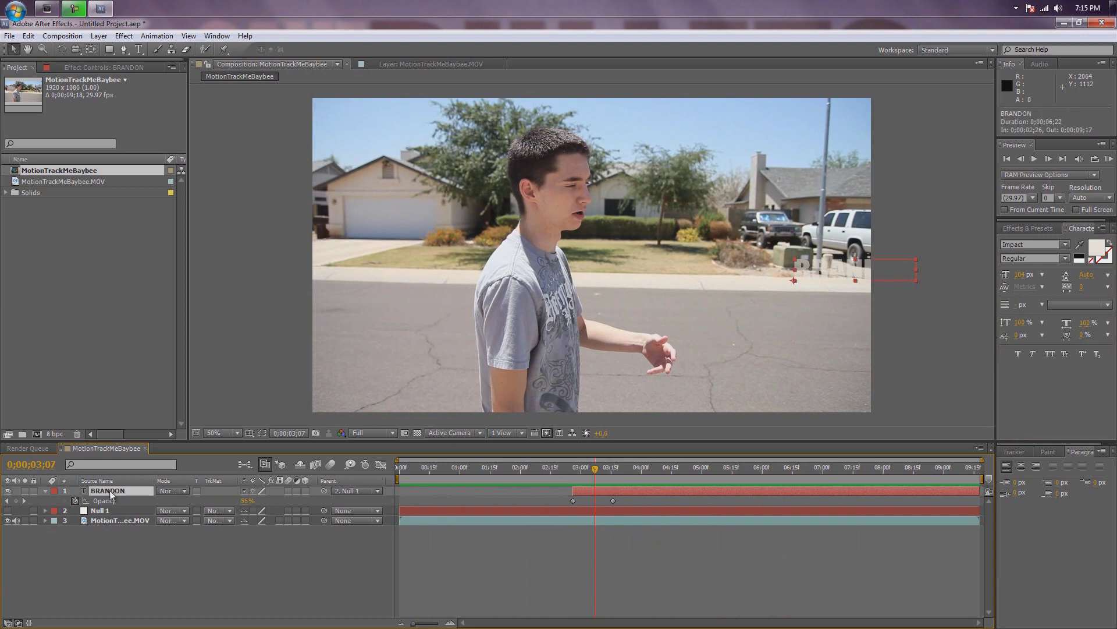
click(1094, 254)
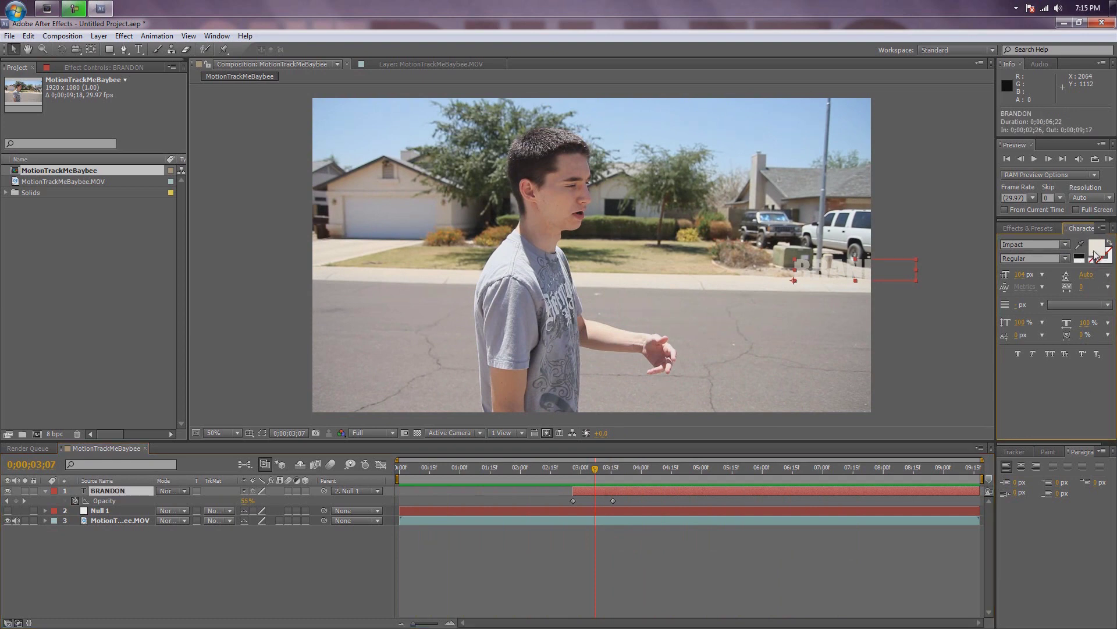
click(1096, 253)
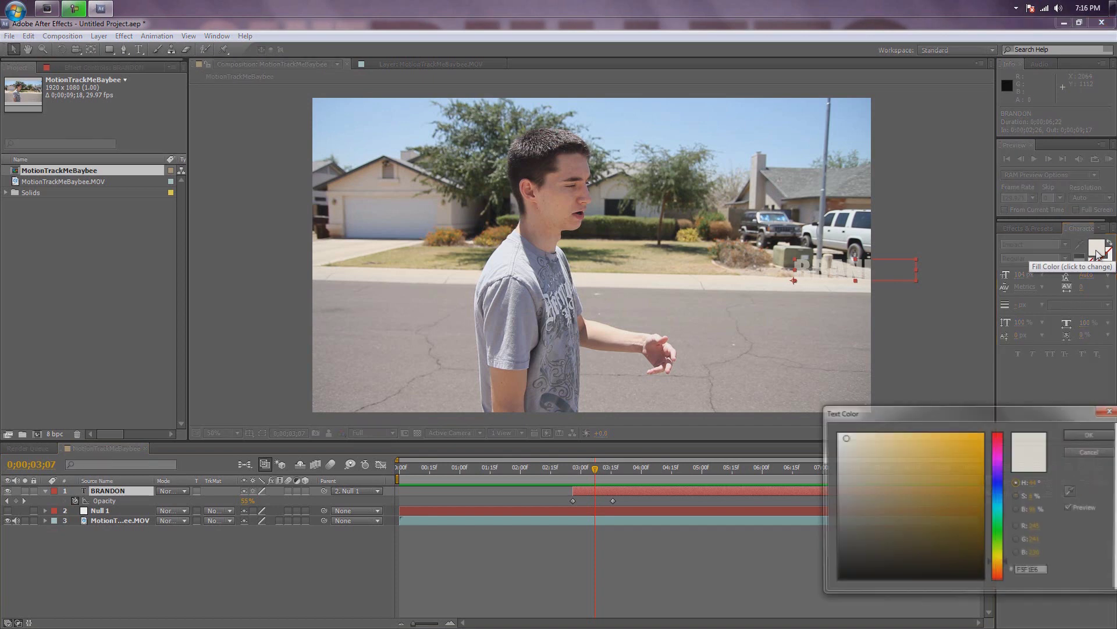
click(1071, 492)
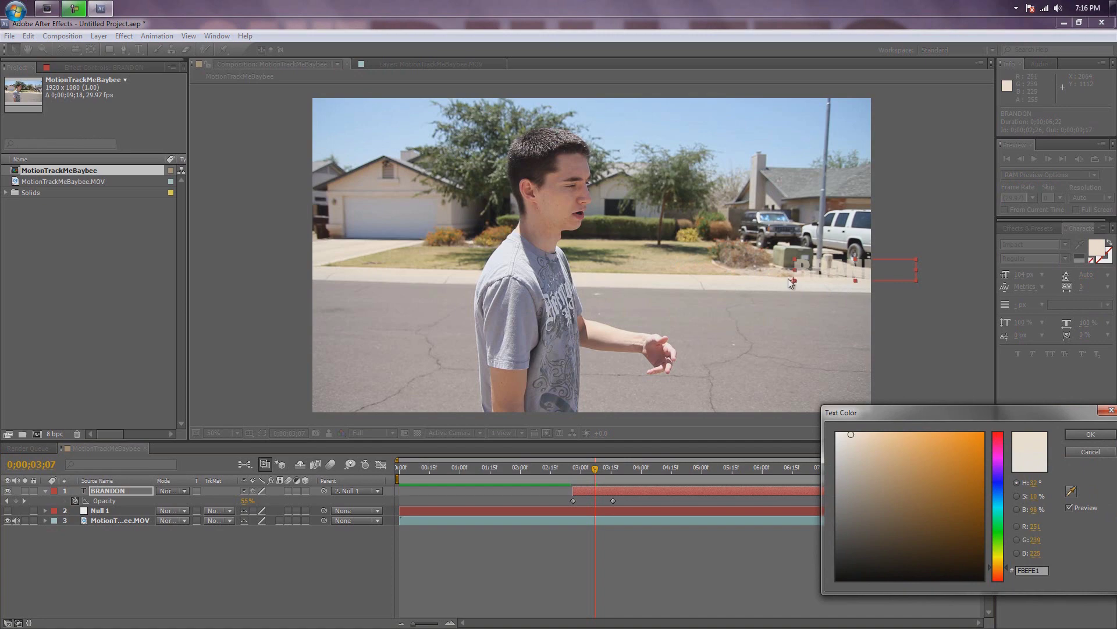
click(1090, 435)
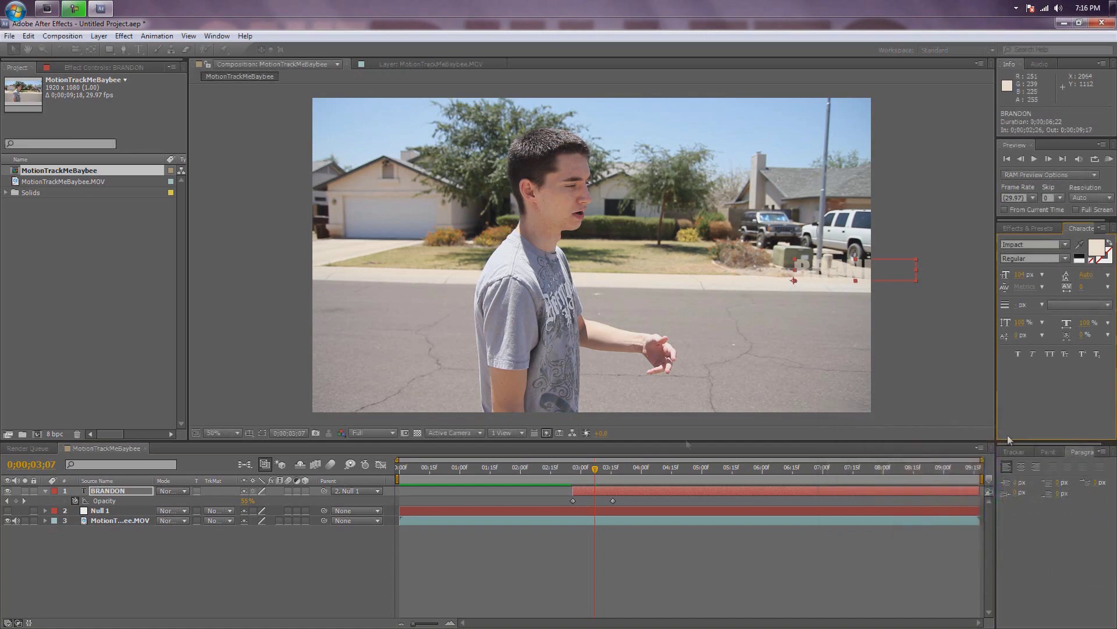
At 0;00;03;14, set the text layer's blending mode to Overlay.
mouse_move(594, 474)
mouse_down()
mouse_move(783, 481)
mouse_move(609, 477)
mouse_up()
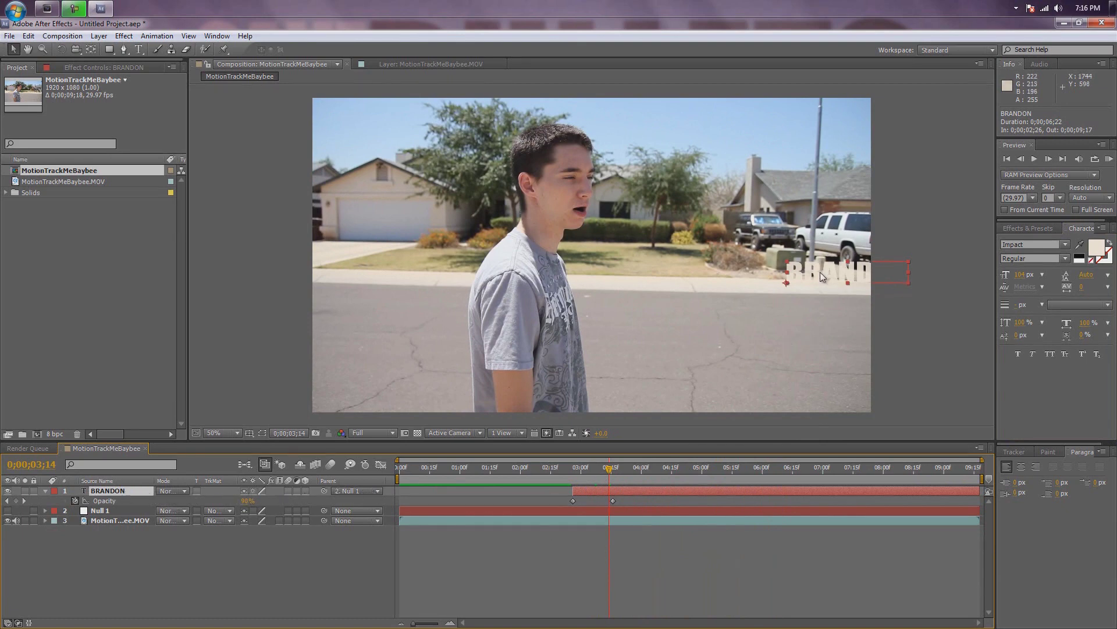
click(167, 490)
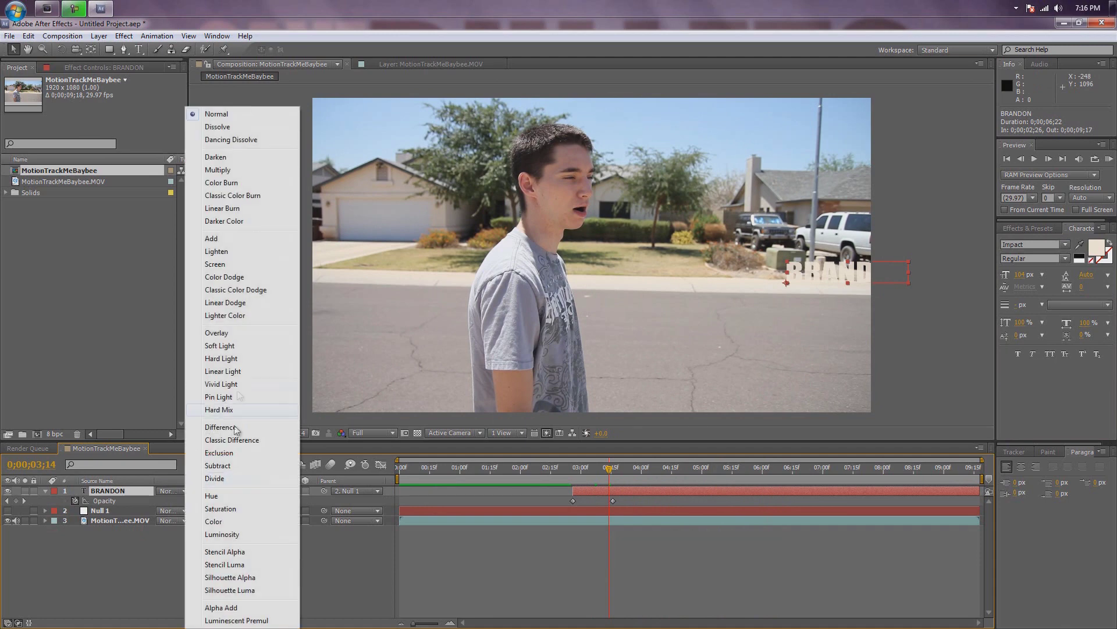
click(231, 333)
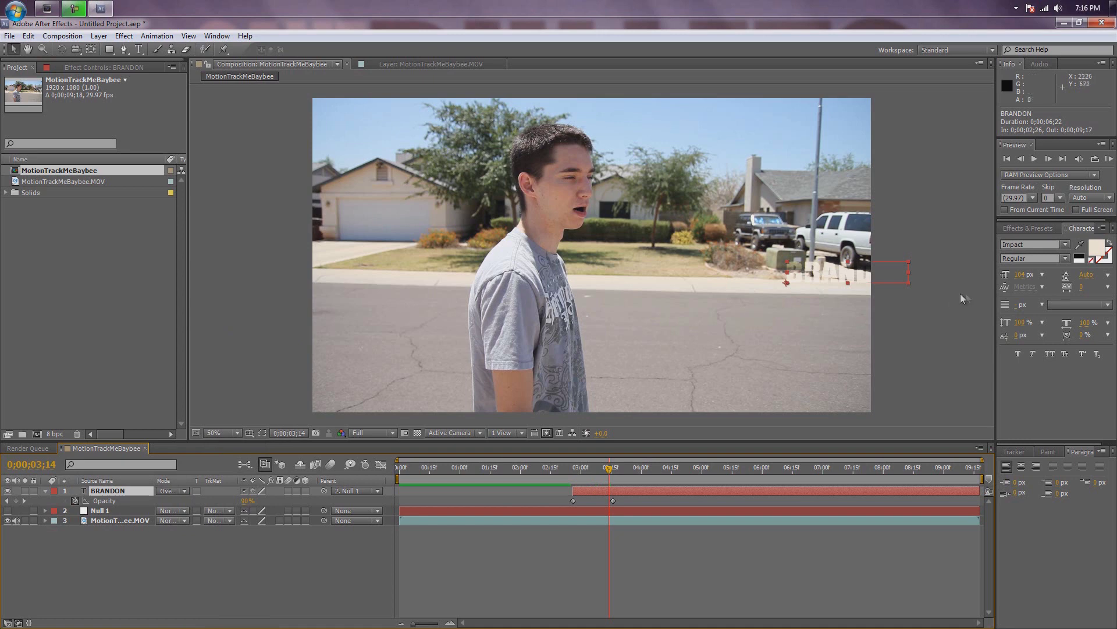
Set the text layer's fill colour to white FFFFFF and preview the composition from RAM.
click(1096, 247)
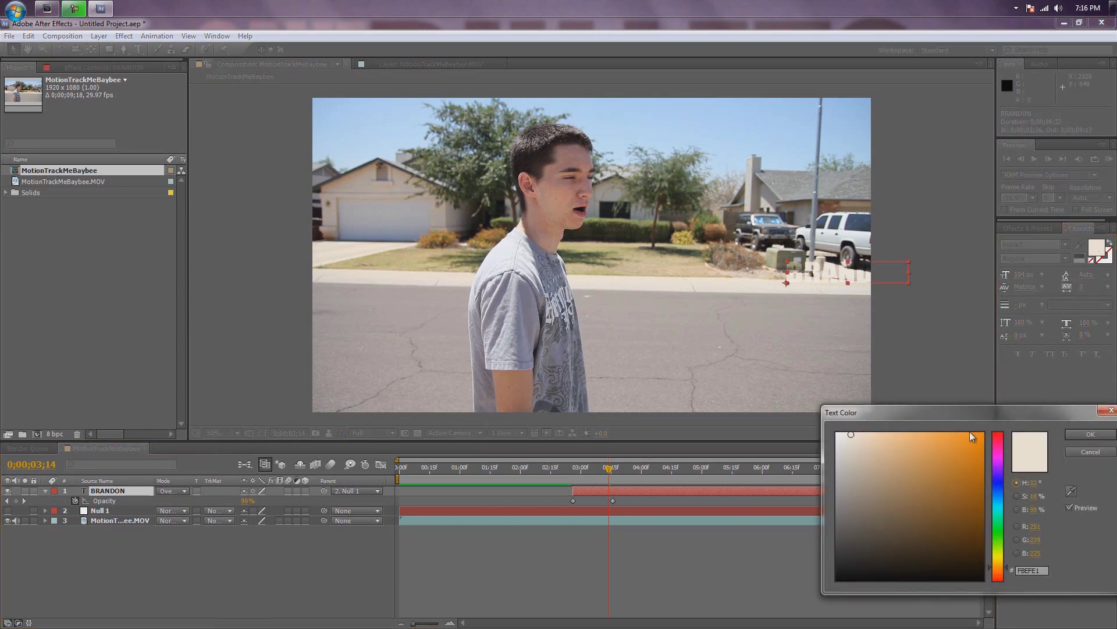
drag(921, 446, 833, 582)
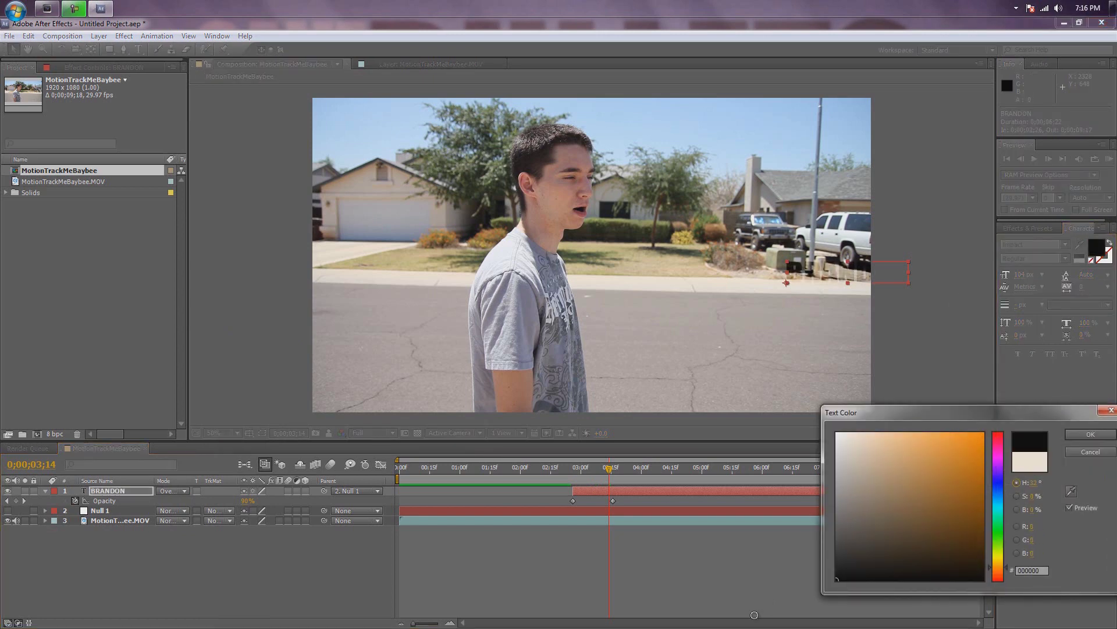
mouse_move(754, 615)
mouse_down()
mouse_move(753, 401)
mouse_move(715, 582)
mouse_move(690, 498)
mouse_move(679, 372)
mouse_up()
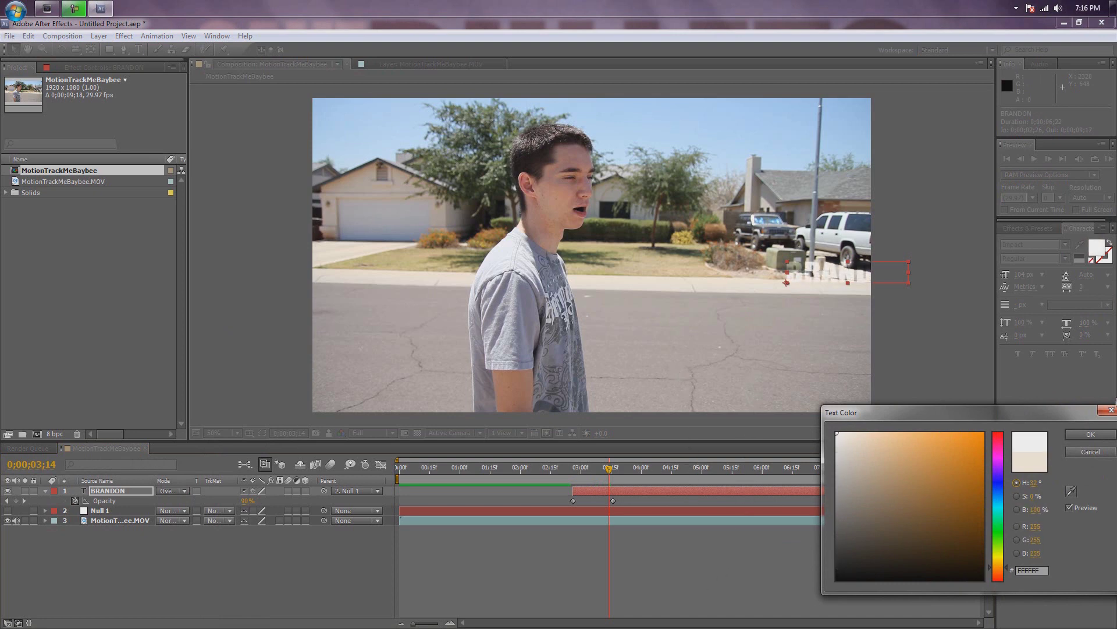
click(1086, 436)
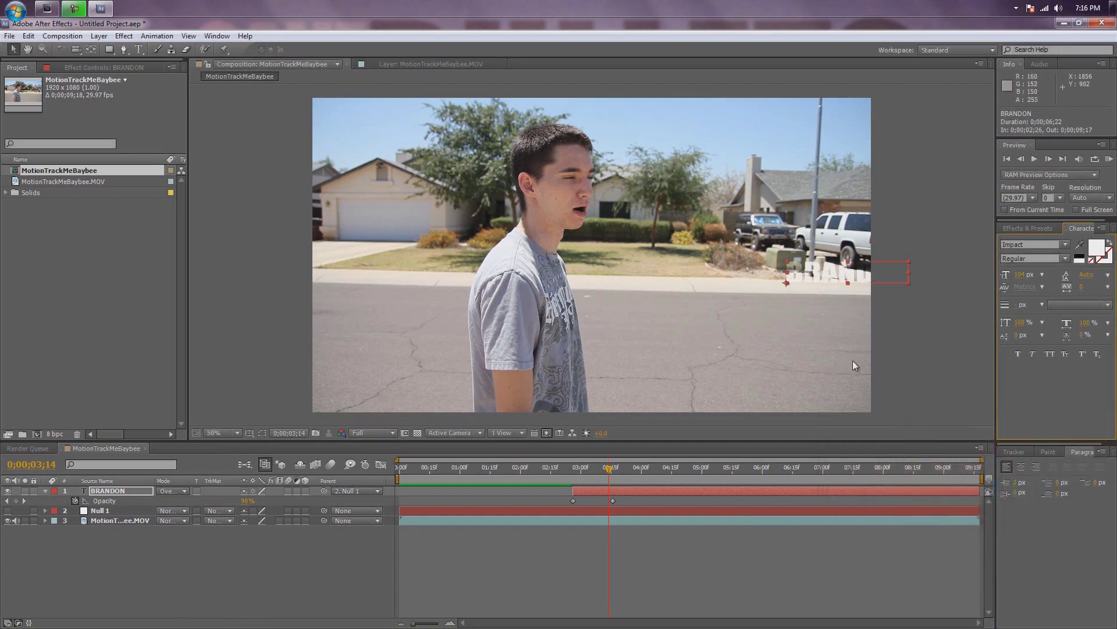
key(KP_0)
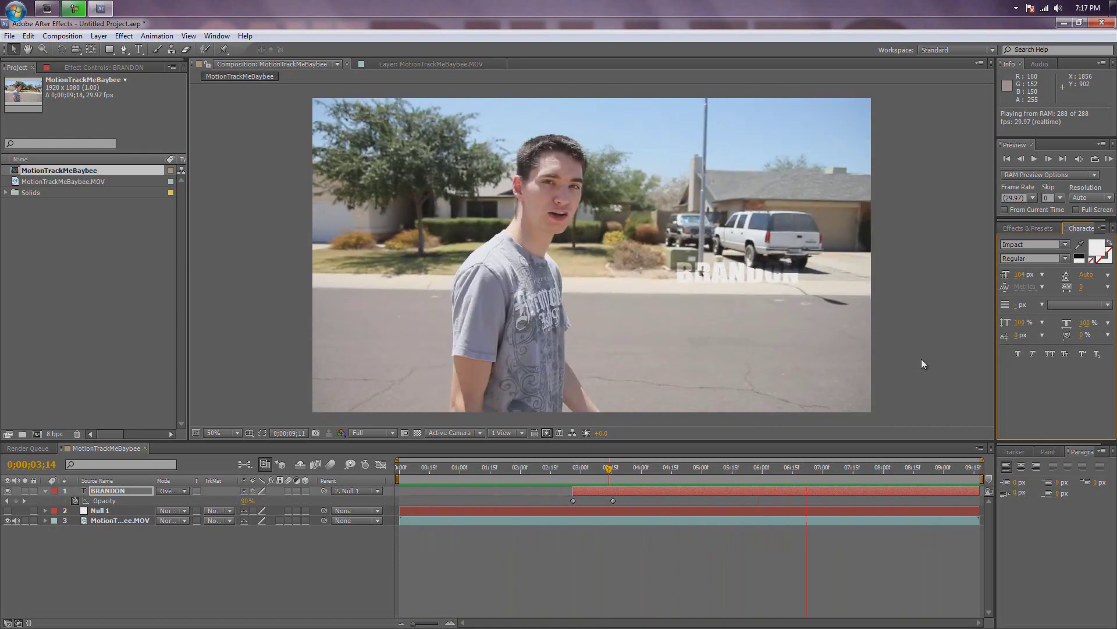
key(space)
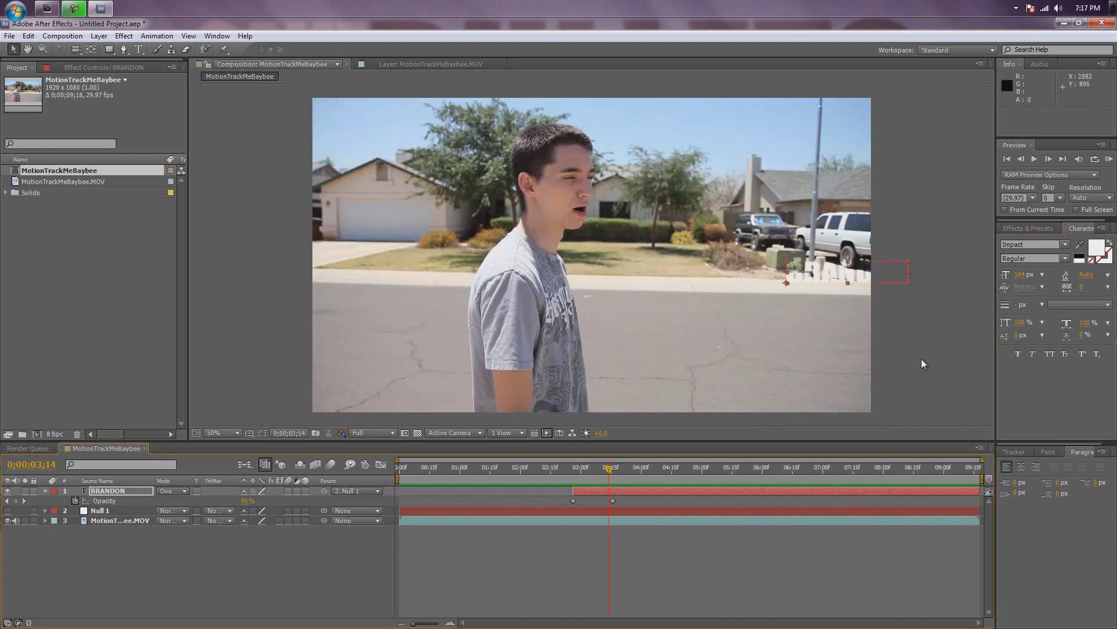
At 0;00;06;10, with the text layer hidden, duplicate the MotionTrackMeBaybee.MOV layer to the top of the stack and parent the copy to Null 1.
drag(611, 474, 786, 474)
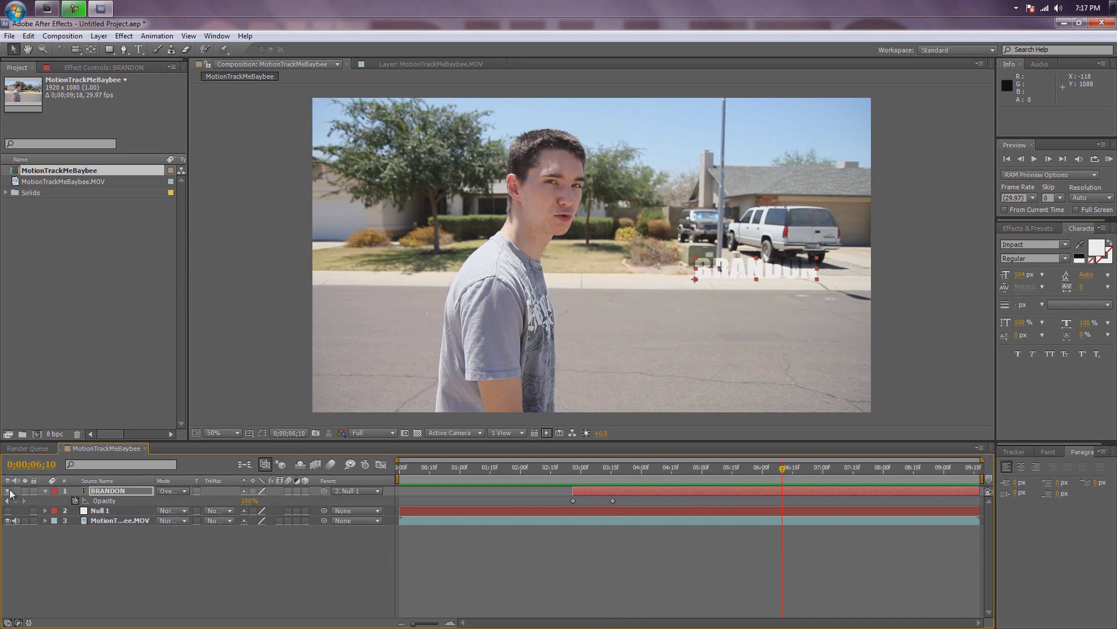
click(9, 492)
click(110, 520)
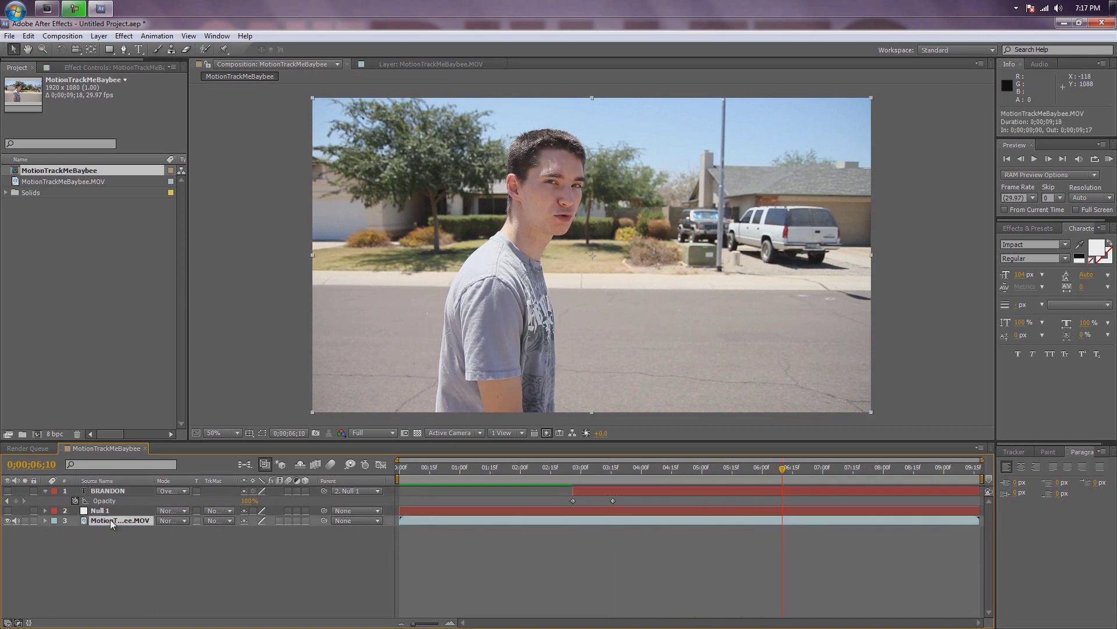
key(ctrl+d)
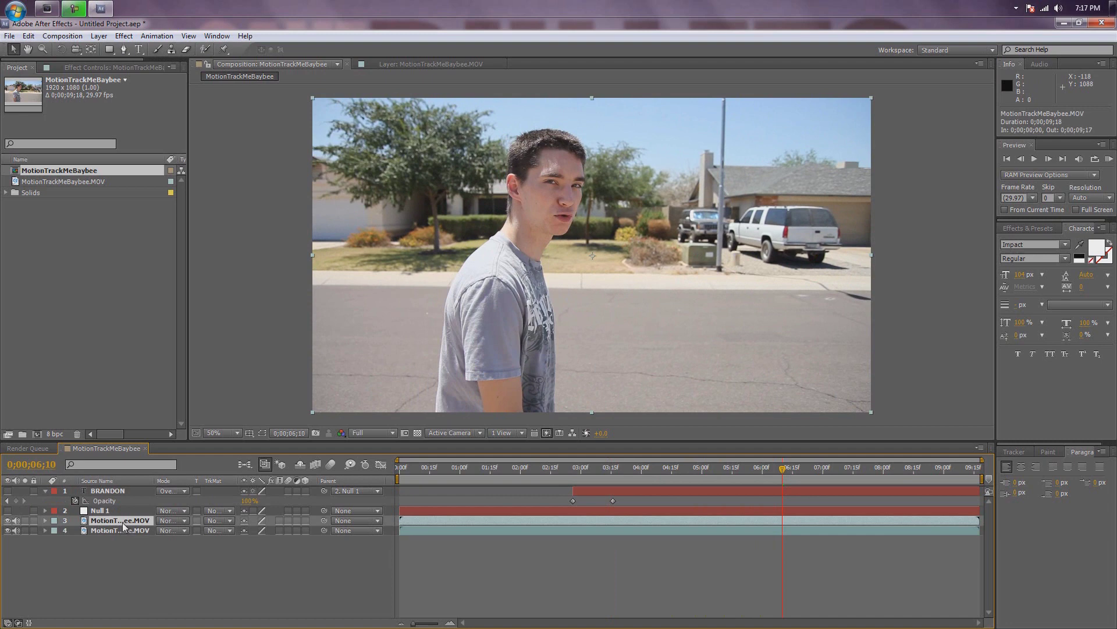
drag(120, 525, 124, 490)
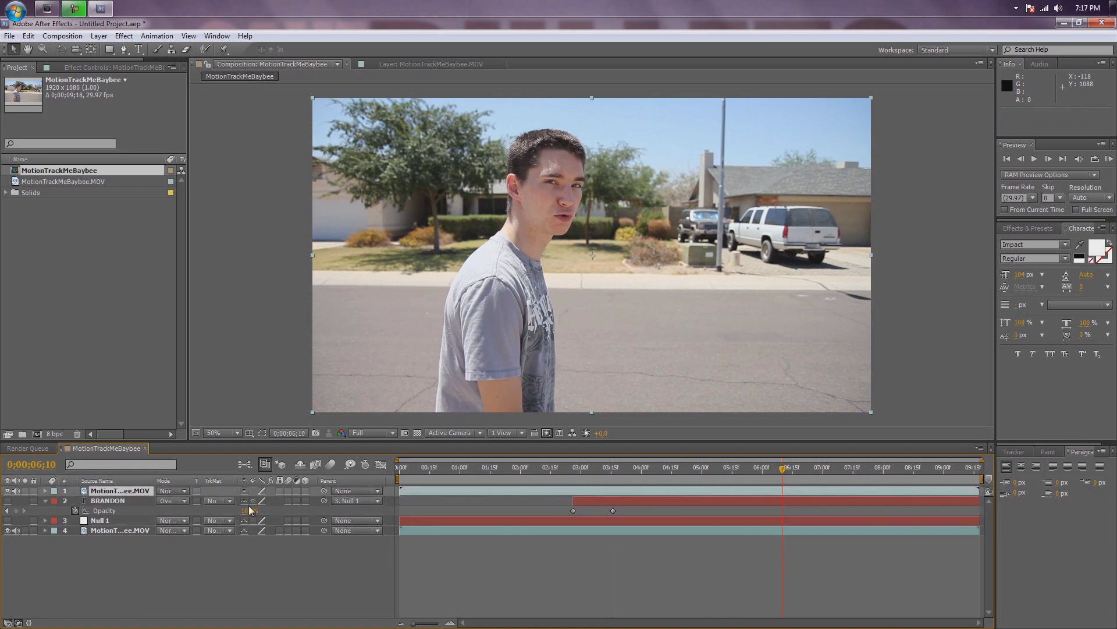
drag(324, 492, 121, 525)
Scale the top footage copy to 20% and place it beside the street pole's base, in front of the parked white vehicle.
click(127, 491)
key(s)
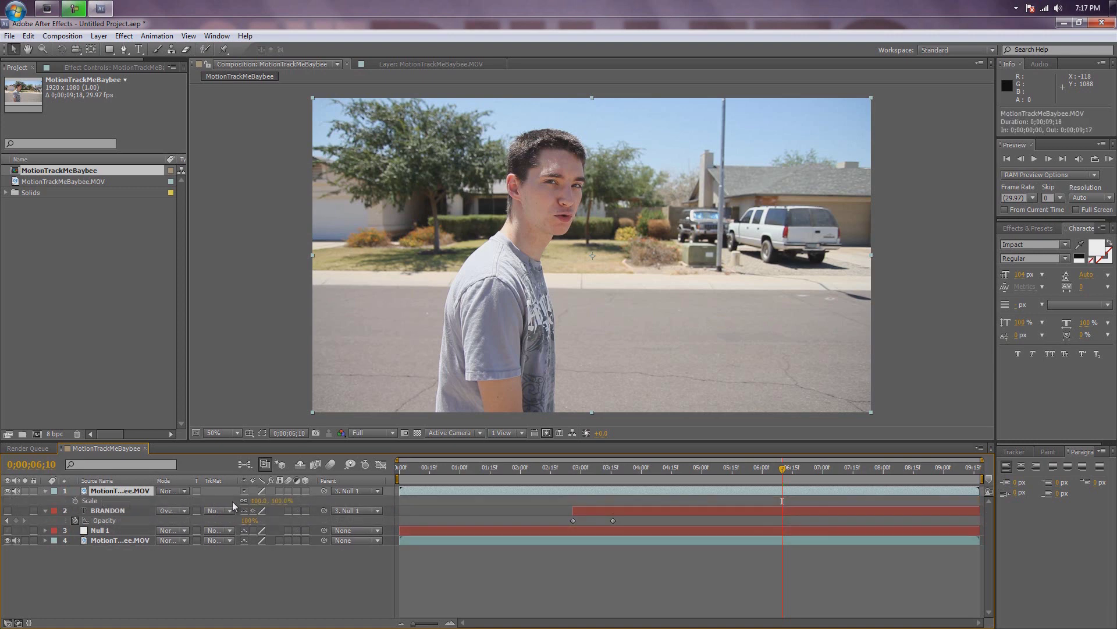
drag(252, 500, 214, 501)
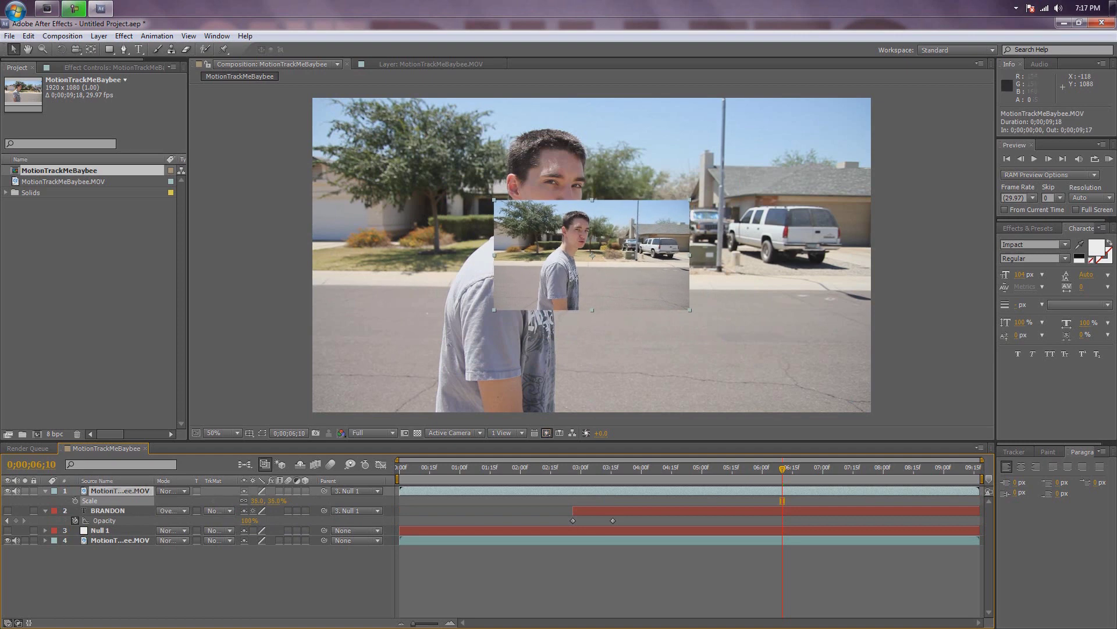
drag(584, 296, 741, 263)
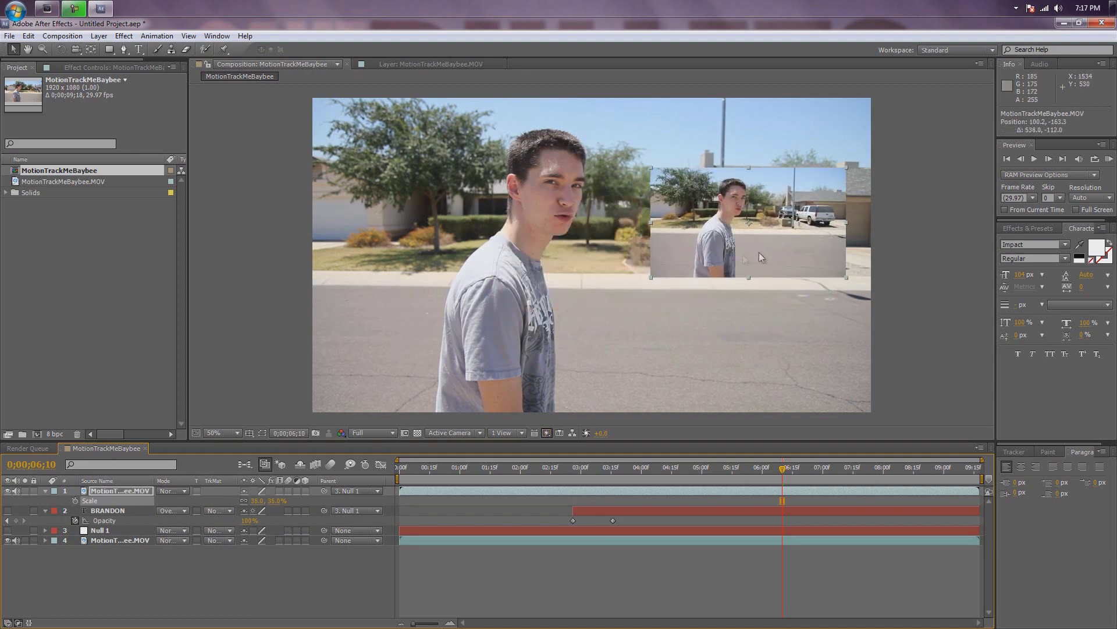
drag(257, 507, 248, 508)
drag(716, 243, 725, 257)
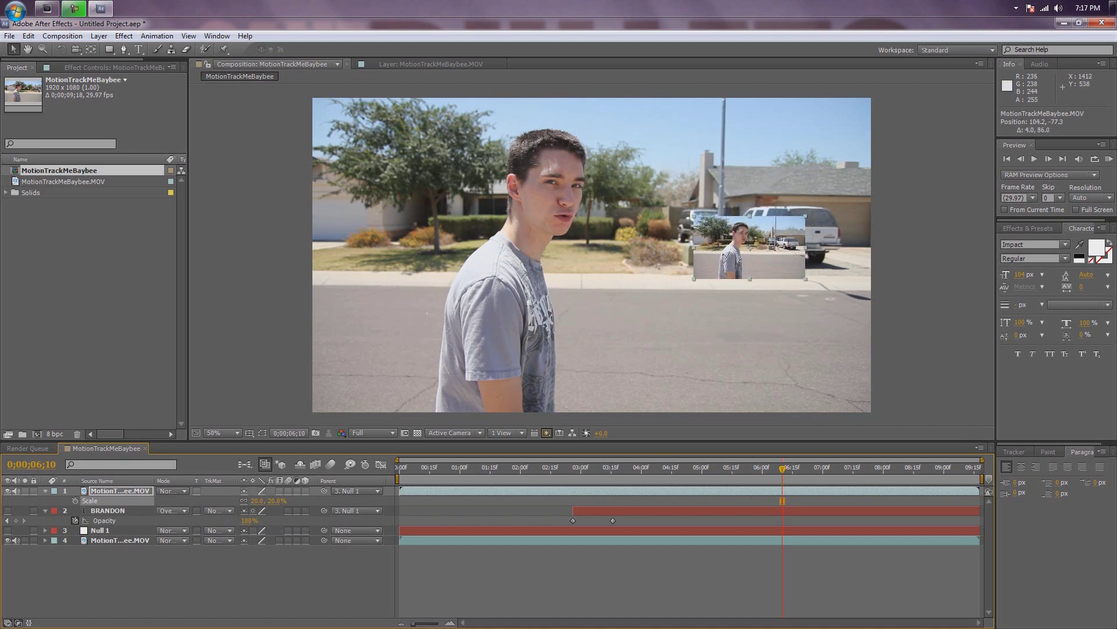
click(296, 571)
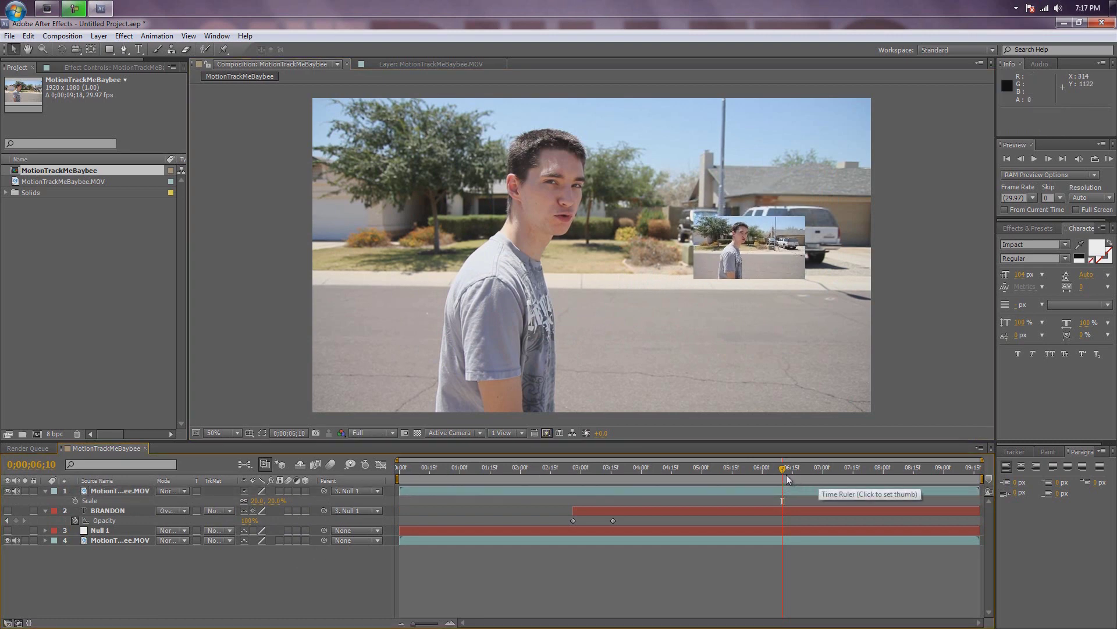
Scrub back to 0;00;01;25 and preview the composition from RAM to check how the small footage copy follows the pole.
drag(788, 479, 507, 481)
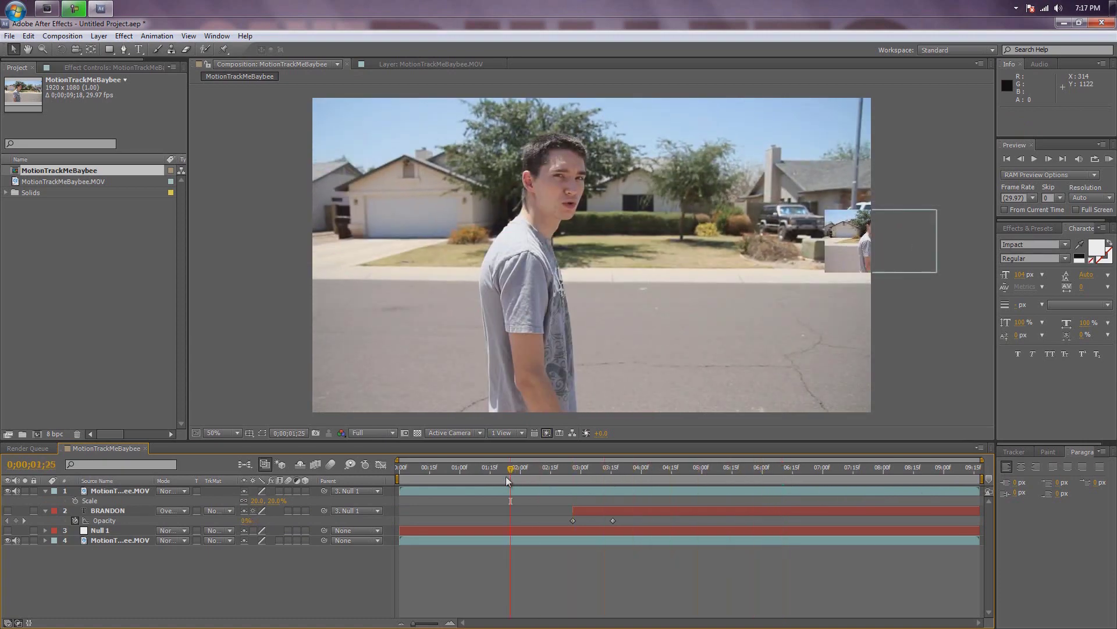
key(KP_0)
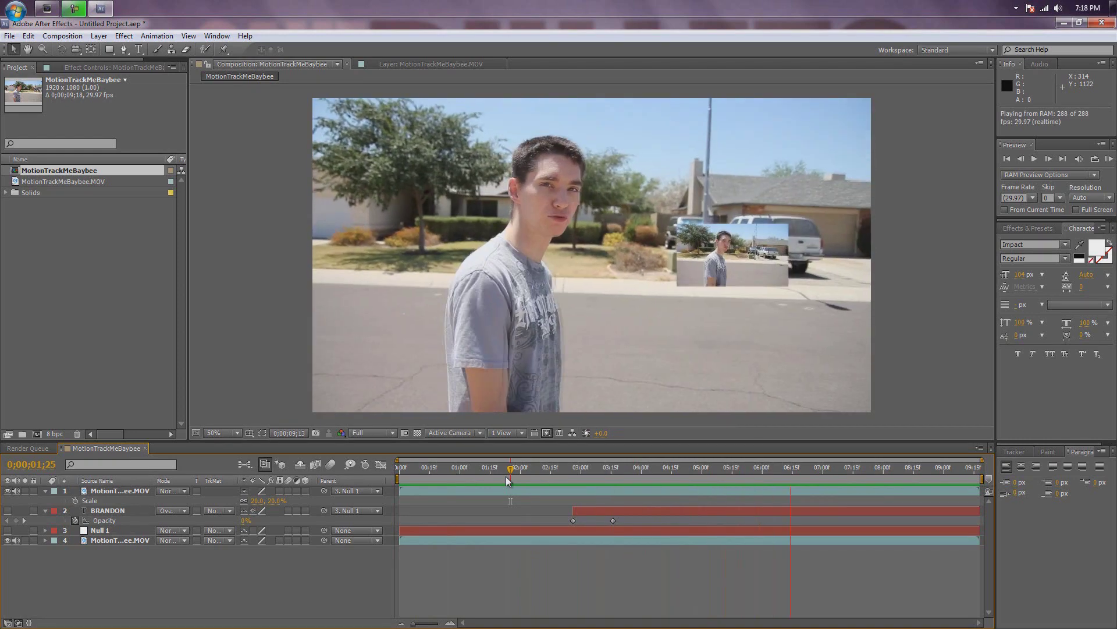
key(space)
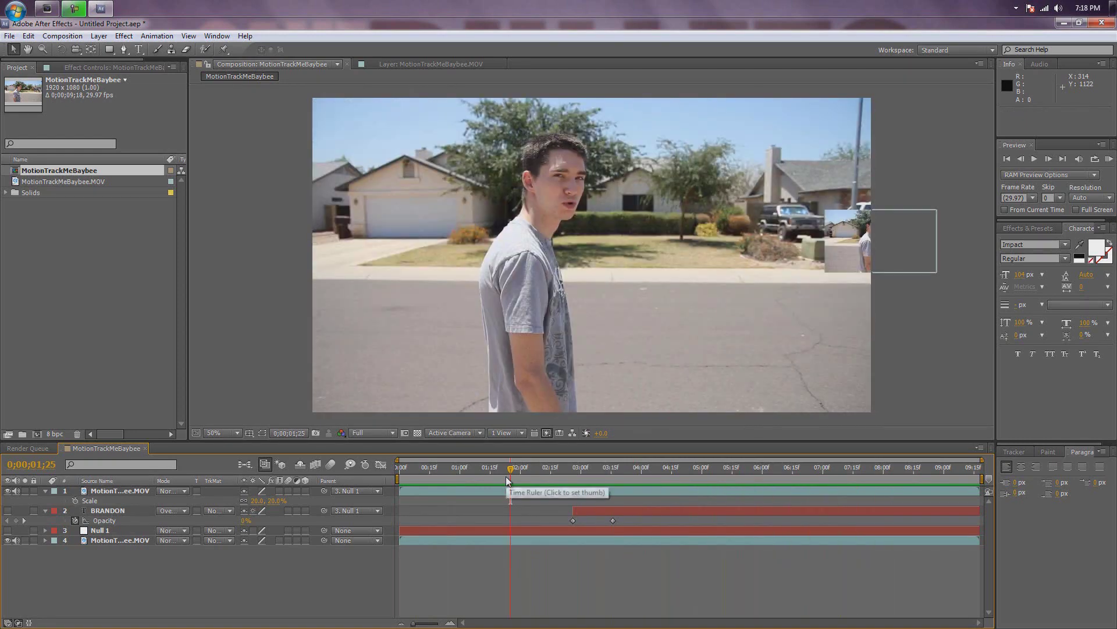
Trim the footage copy's start to 0;00;02;26 and add an Opacity keyframe of 0% at that frame.
drag(400, 491, 577, 491)
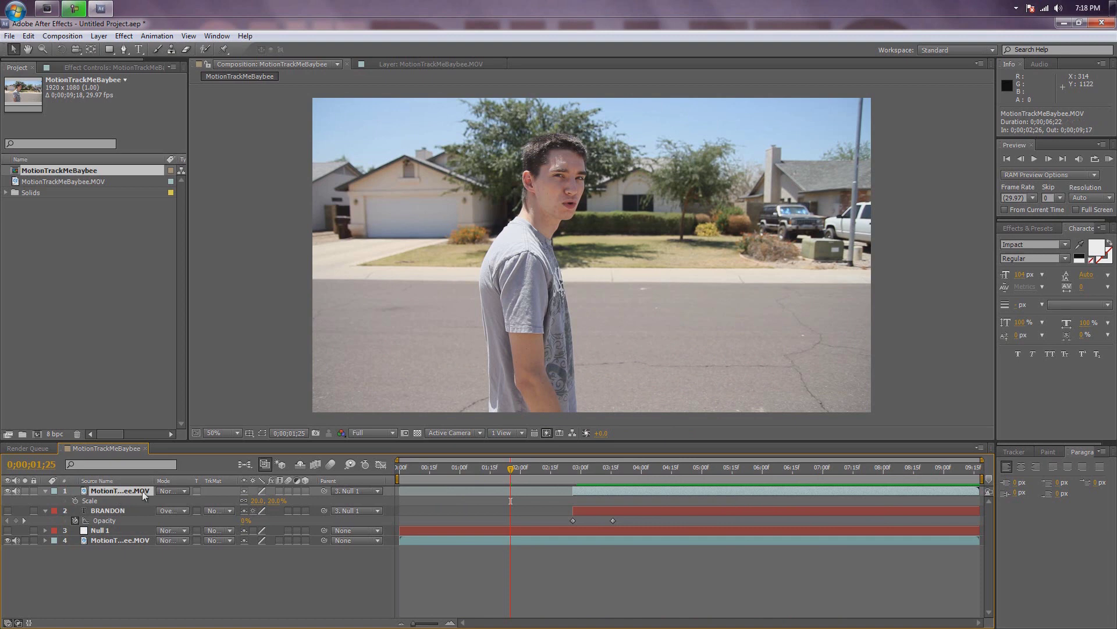
key(t)
drag(511, 469, 573, 470)
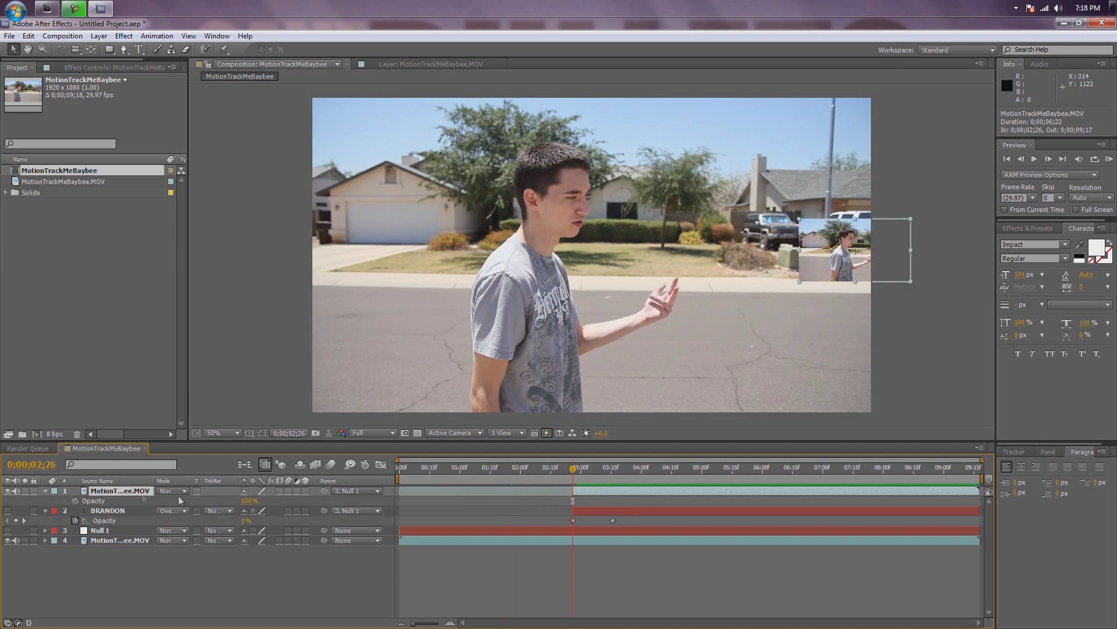
click(74, 499)
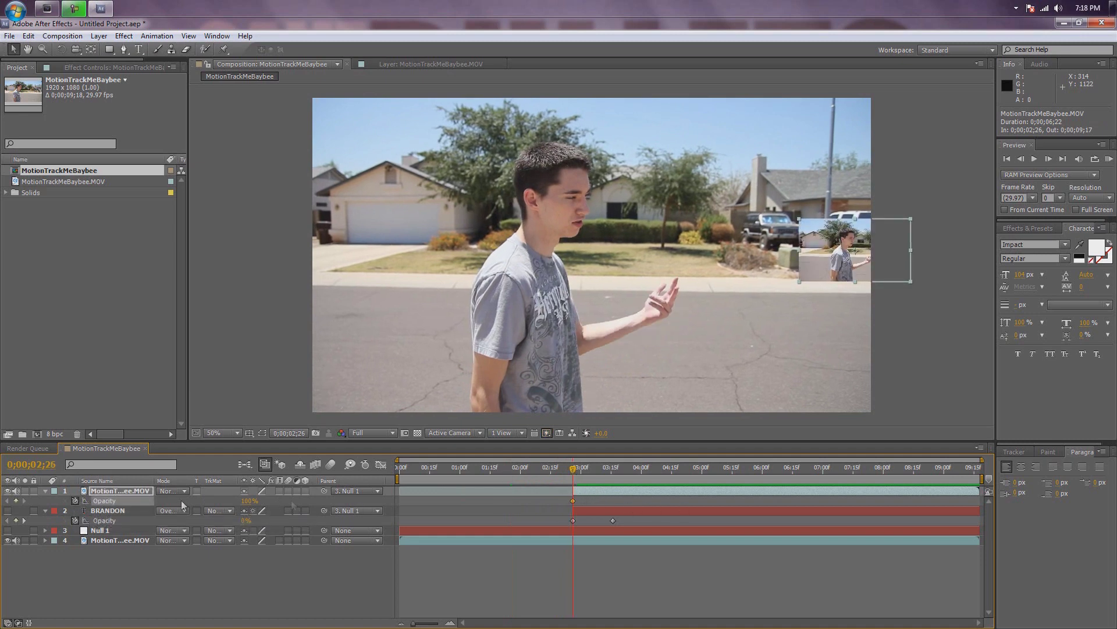
drag(250, 504, 221, 504)
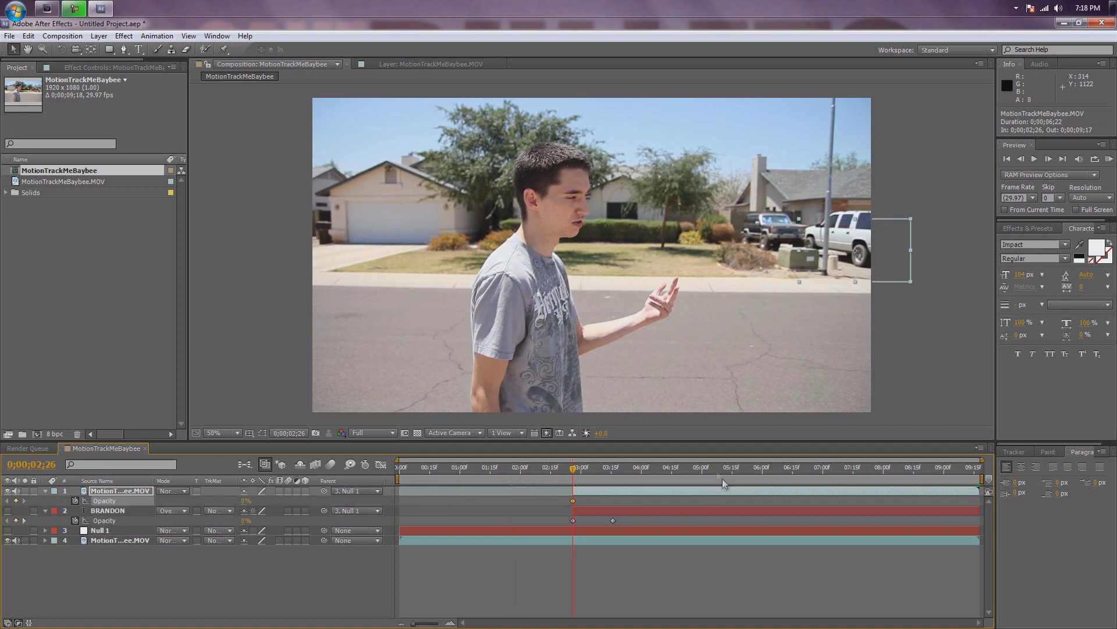
Add an Opacity keyframe of 100% to the footage copy at 0;00;03;15 and preview its fade-in from RAM.
drag(579, 474, 615, 476)
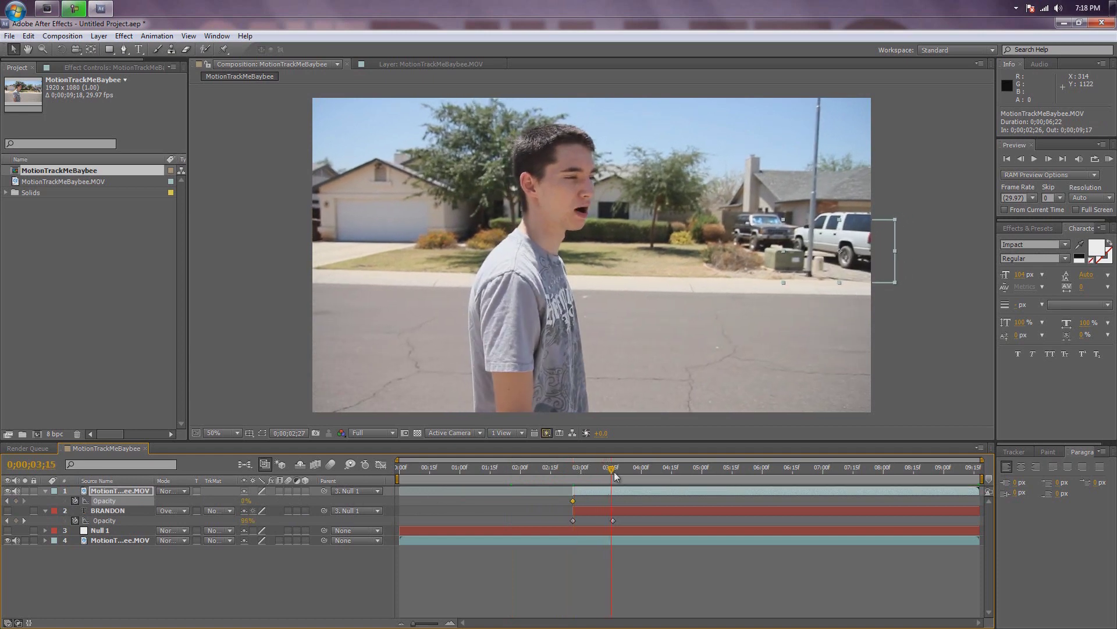
drag(245, 504, 507, 511)
key(KP_0)
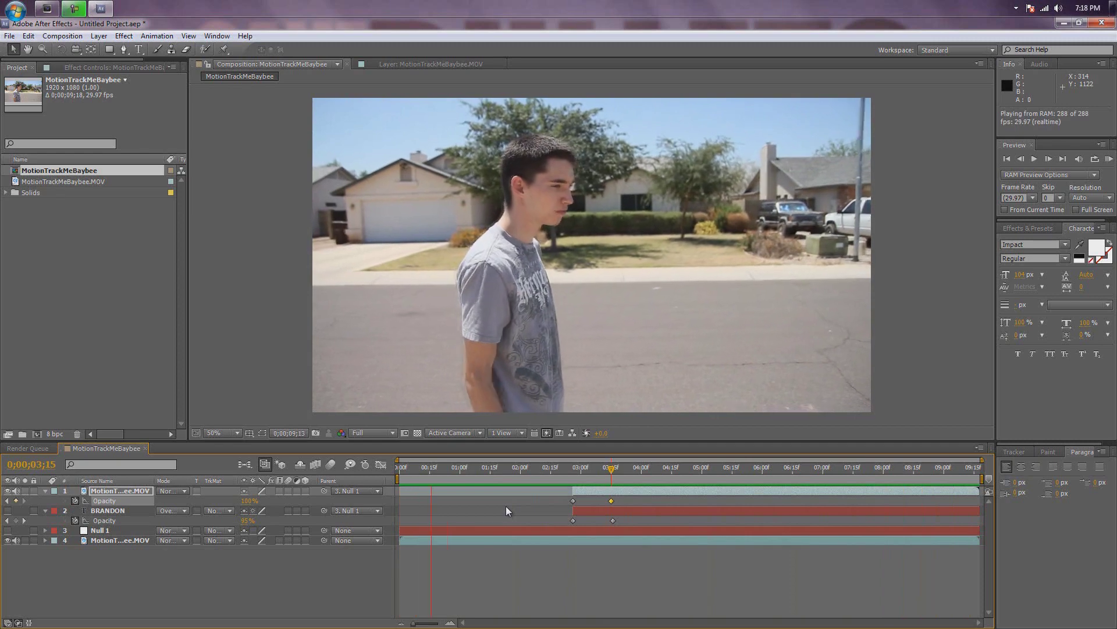
key(space)
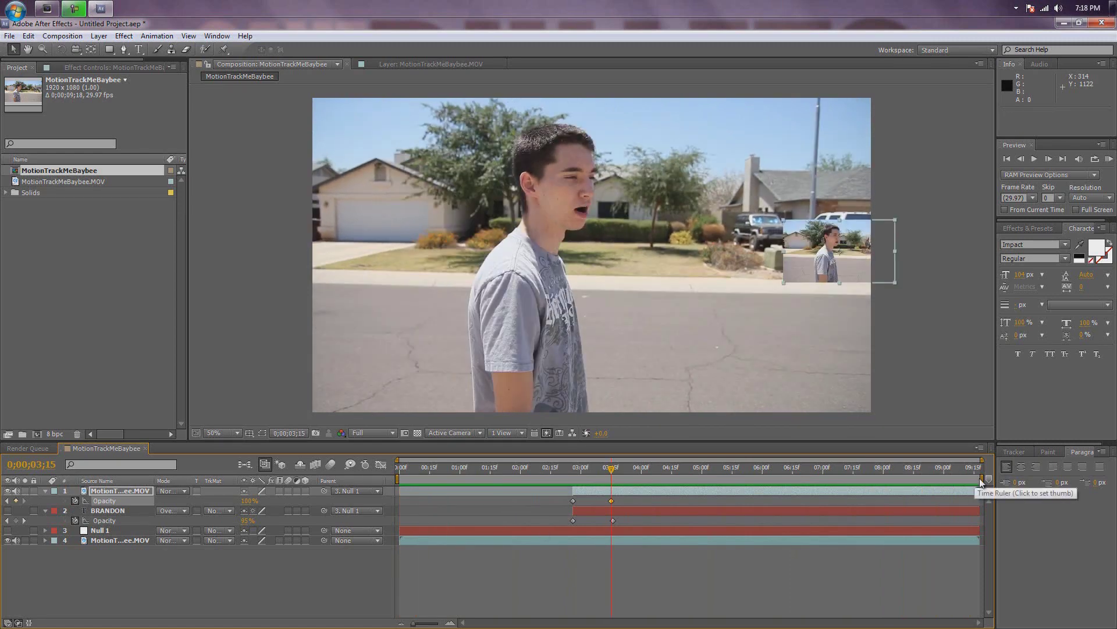
Scrub from the composition's end back to 0;00;03;11 to examine the footage copy's tracking and fade.
key(End)
mouse_move(972, 480)
mouse_down()
mouse_move(879, 480)
mouse_move(961, 486)
mouse_up()
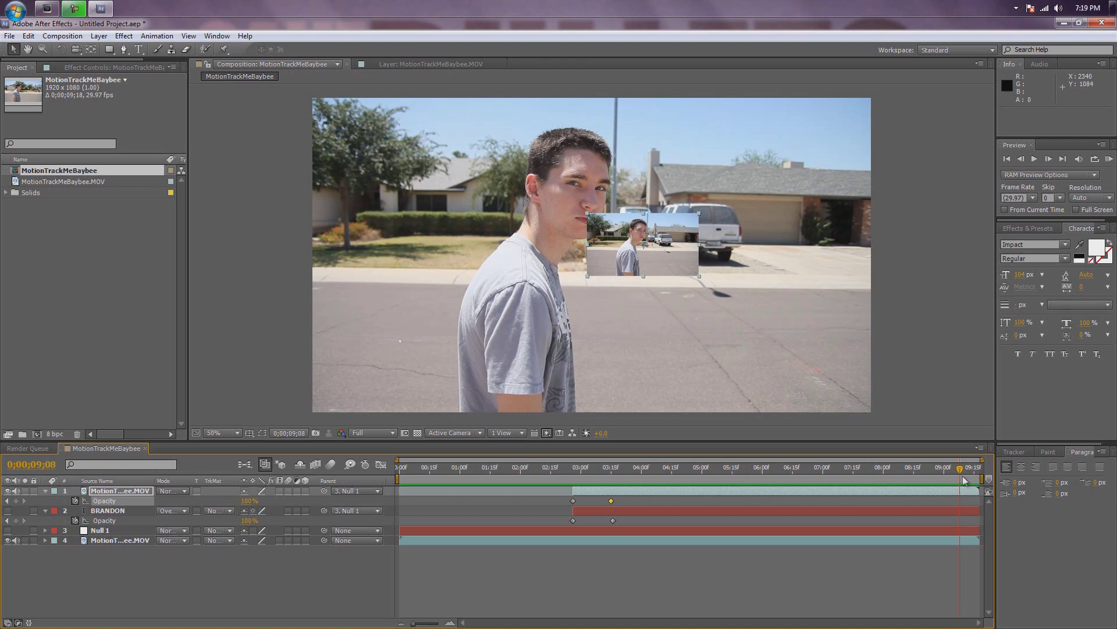
drag(946, 474, 916, 480)
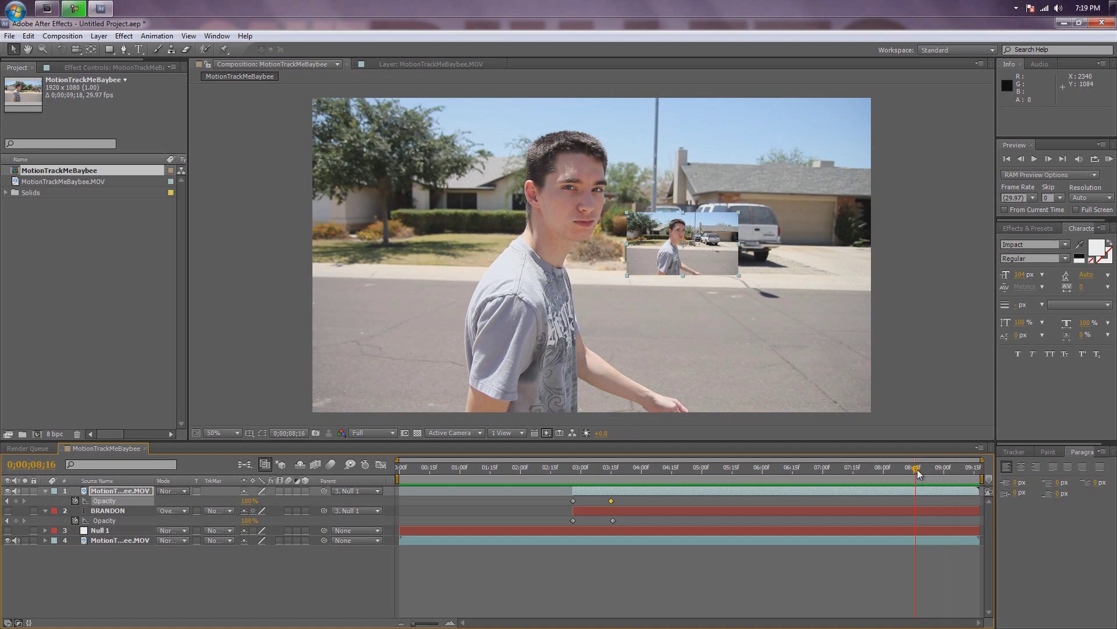
drag(915, 478, 605, 480)
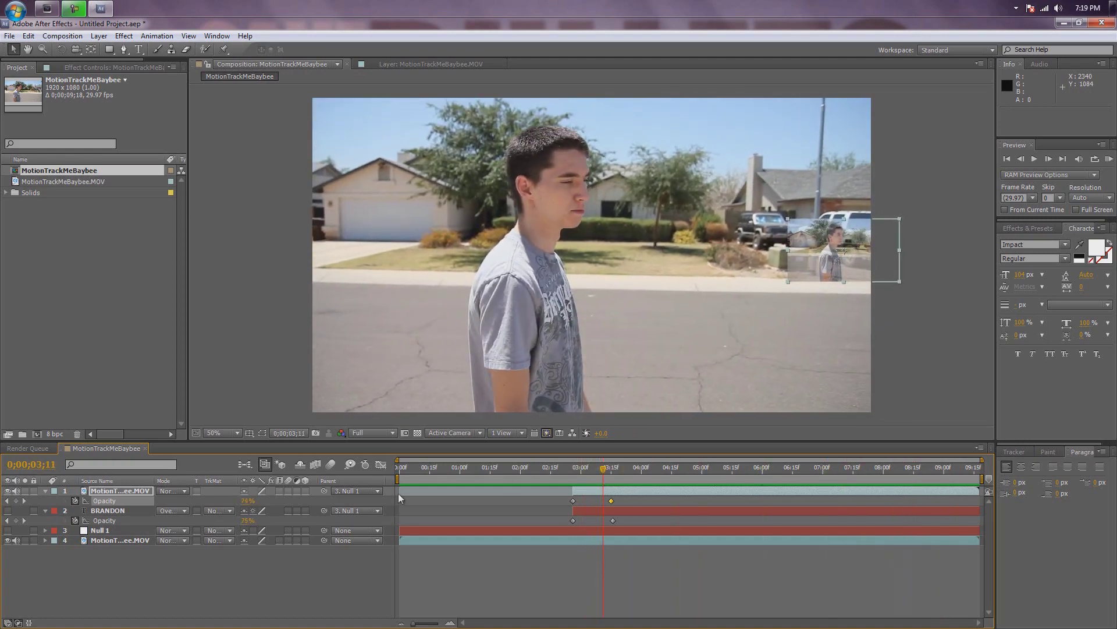